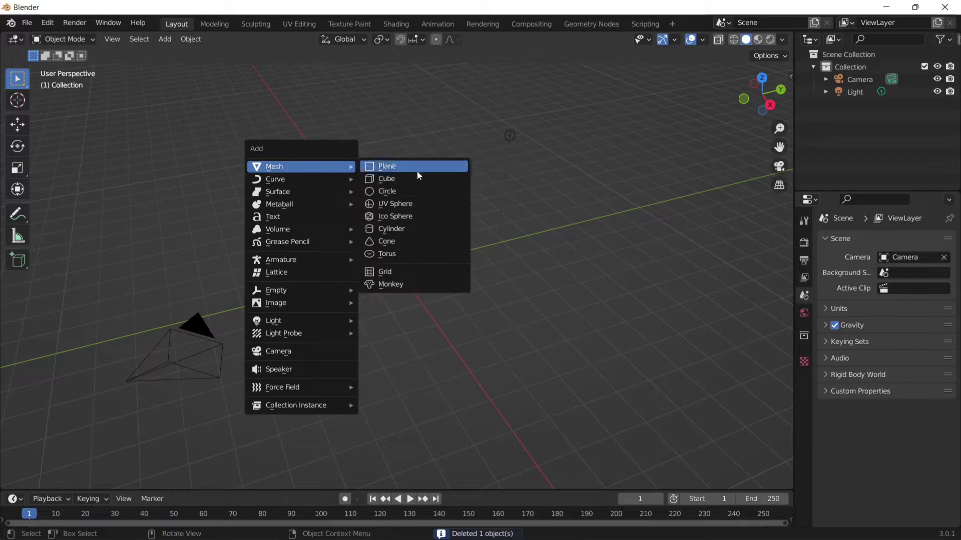
# Step: Add a plane as the room's floor and scale it to about 8.69 in X and 8.23 in Y
pyautogui.click(421, 172)
pyautogui.click(25, 168)
pyautogui.moveTo(441, 257); pyautogui.dragTo(639, 232)
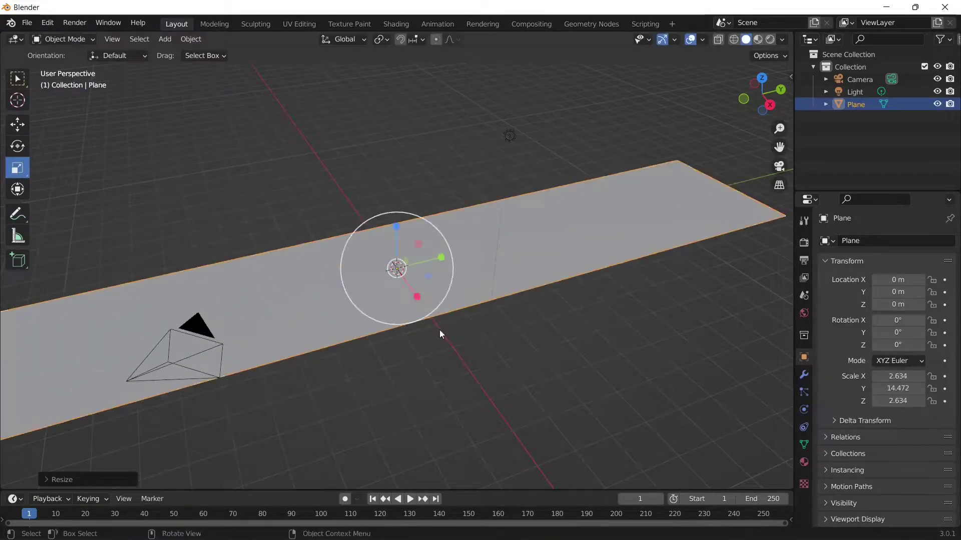
pyautogui.moveTo(419, 298); pyautogui.dragTo(516, 434)
pyautogui.moveTo(443, 259); pyautogui.dragTo(467, 252)
pyautogui.moveTo(418, 291); pyautogui.dragTo(422, 298)
pyautogui.hotkey('ctrl', 'z')
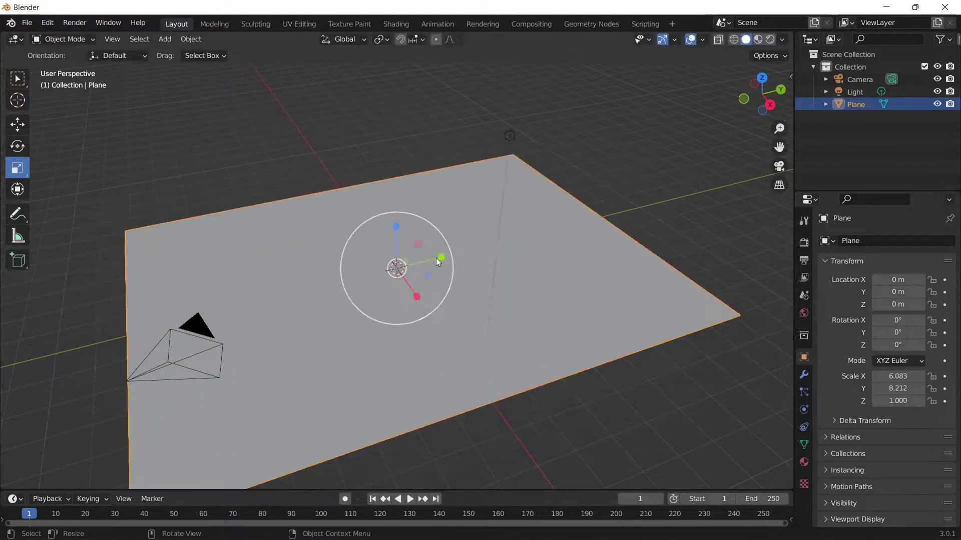
pyautogui.moveTo(439, 259); pyautogui.dragTo(426, 262)
pyautogui.moveTo(418, 299); pyautogui.dragTo(423, 316)
pyautogui.moveTo(438, 260); pyautogui.dragTo(455, 253)
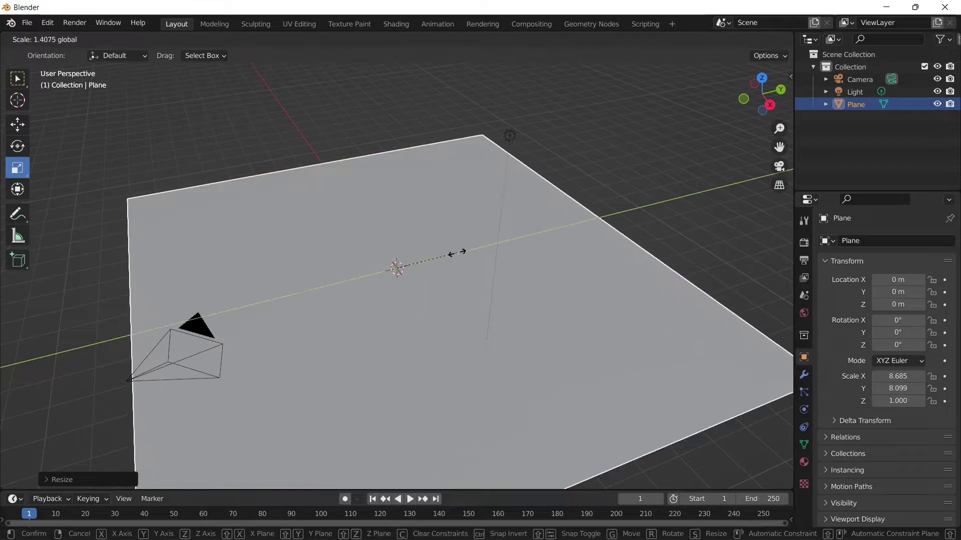
# Step: Extrude three adjoining edges of the plane about 6.5 m upward along global Z to form walls, leaving the front side open
pyautogui.press('Tab')
pyautogui.hotkey('alt', 'a')
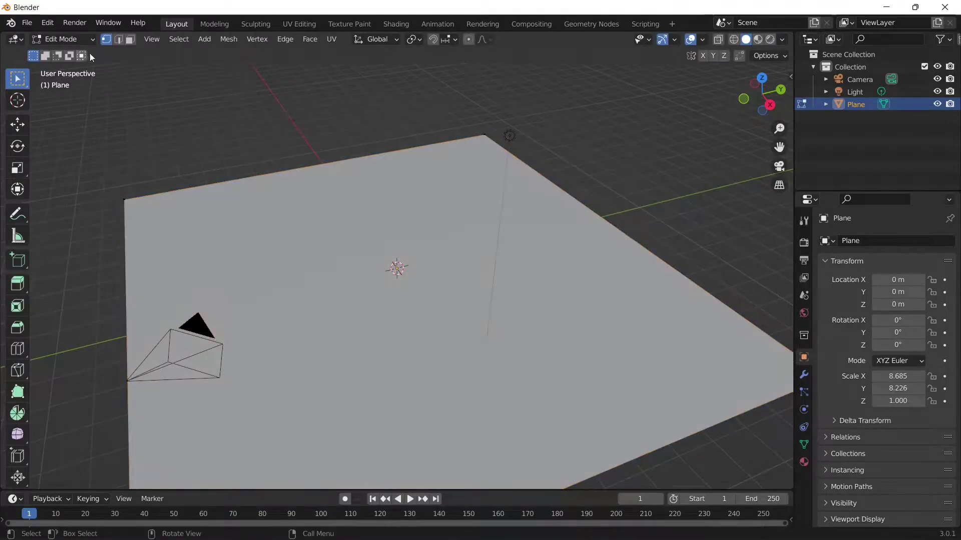
pyautogui.press('Tab')
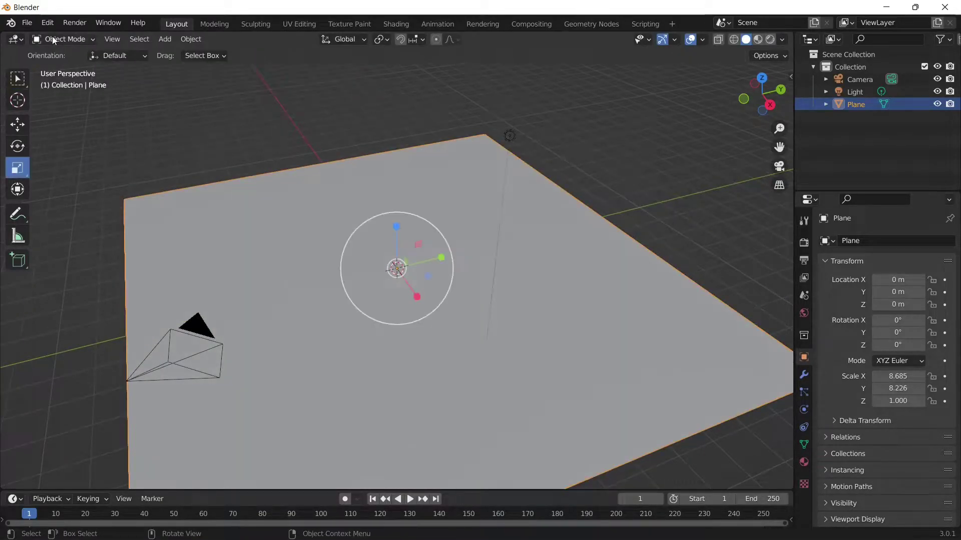
pyautogui.click(52, 38)
pyautogui.click(55, 68)
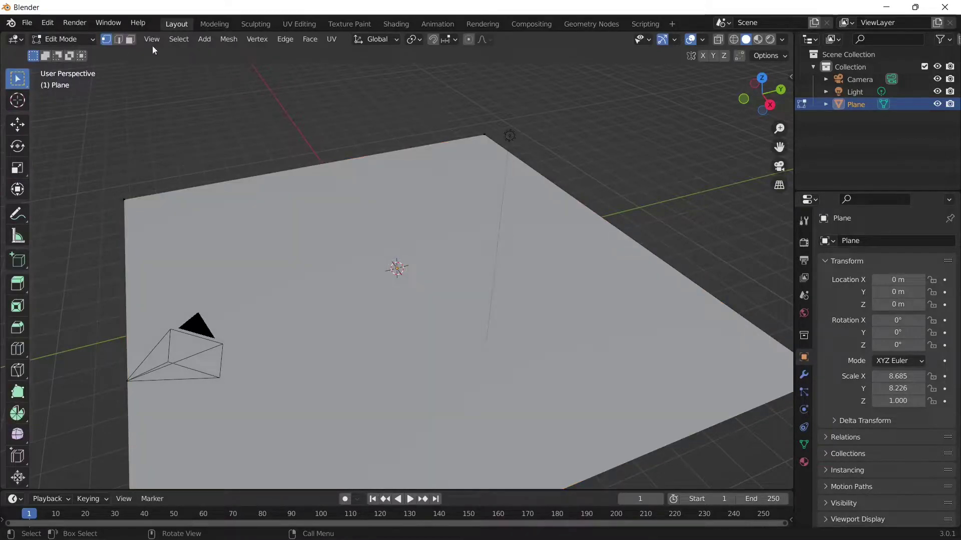
pyautogui.click(119, 39)
pyautogui.click(196, 189)
pyautogui.keyDown('shift'); pyautogui.click(591, 203); pyautogui.keyUp('shift')
pyautogui.scroll(-3, 708, 185)
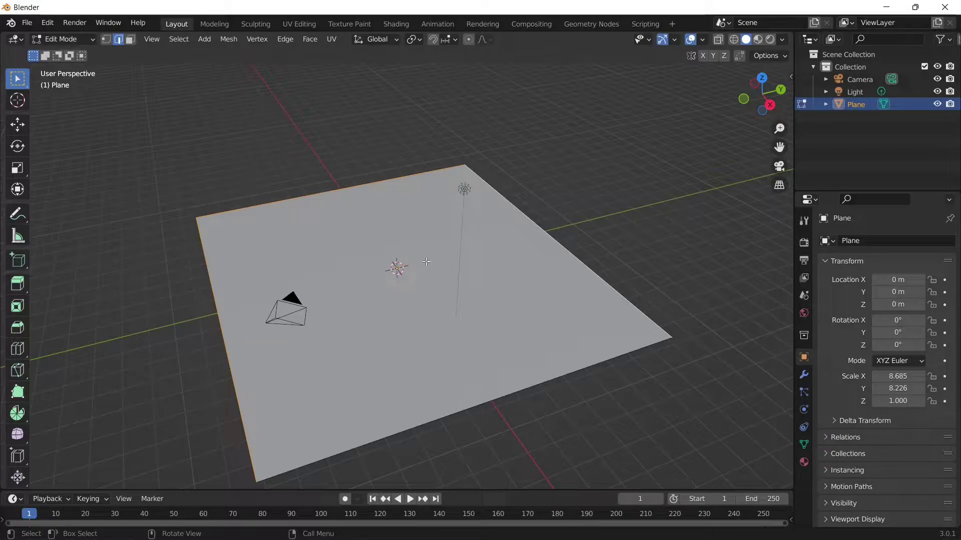
pyautogui.press('g')
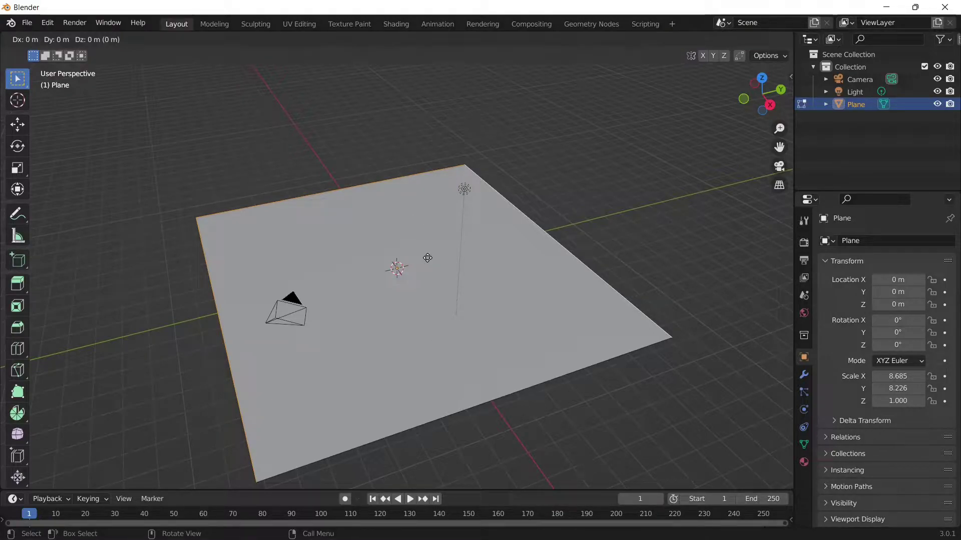
pyautogui.press('z')
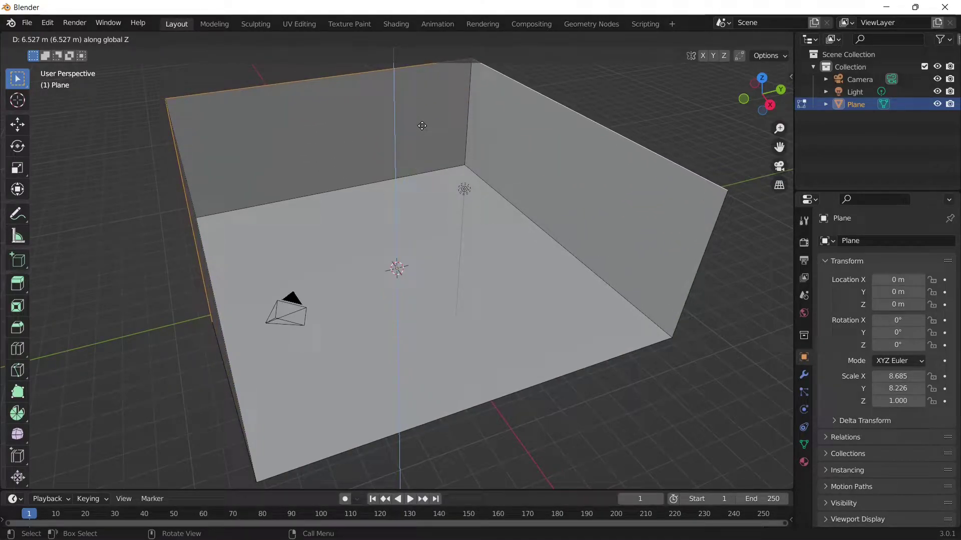
pyautogui.click(421, 126)
# Step: Add two loop cuts across the floor and opposite side walls, plus a horizontal loop cut near the upper edge of all walls
pyautogui.moveTo(743, 107); pyautogui.dragTo(828, 80)
pyautogui.press('Tab')
pyautogui.press('Tab')
pyautogui.moveTo(771, 91); pyautogui.dragTo(755, 94)
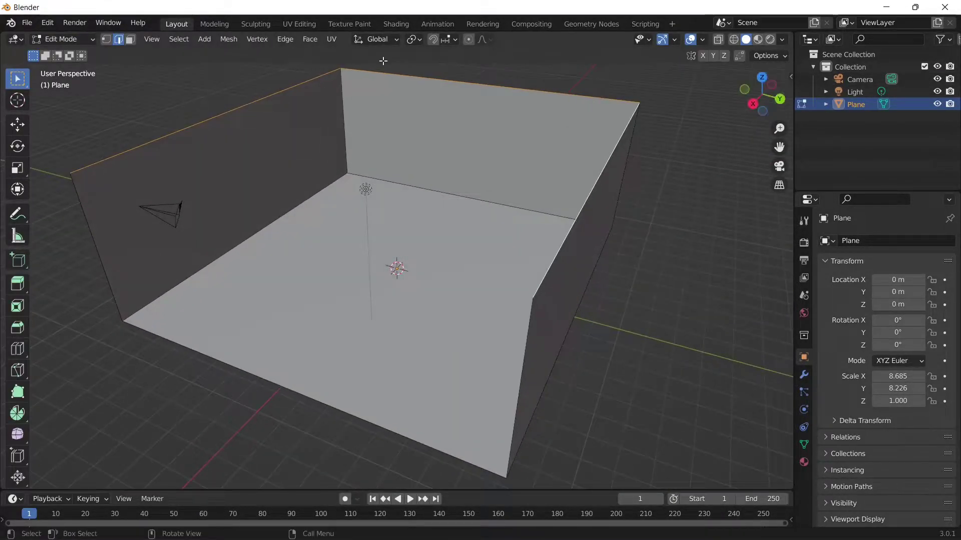
pyautogui.click(17, 349)
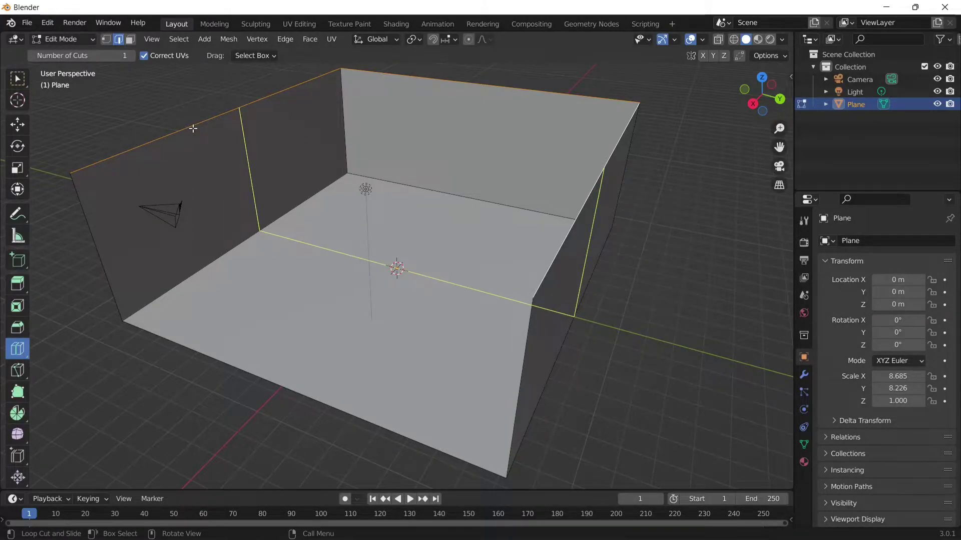
pyautogui.click(251, 170)
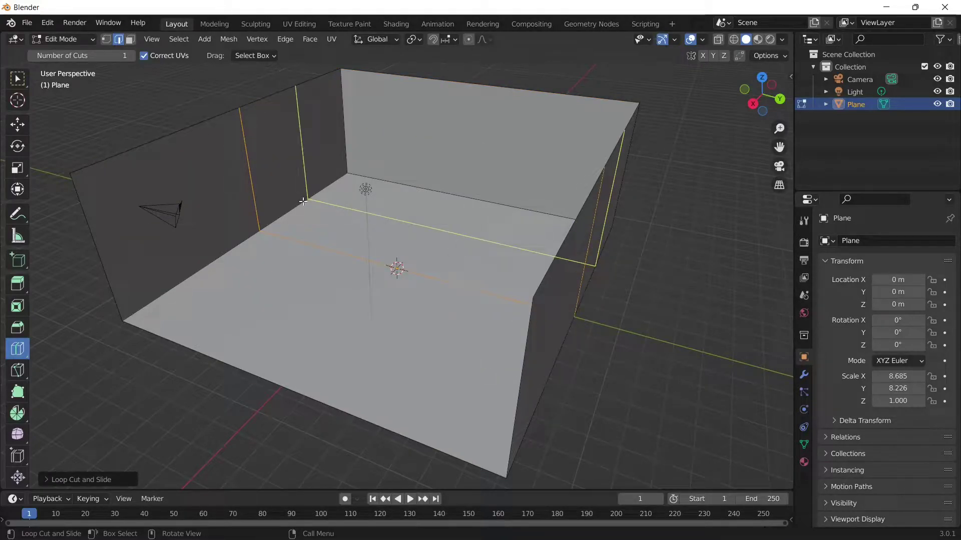
pyautogui.moveTo(295, 212); pyautogui.dragTo(214, 227)
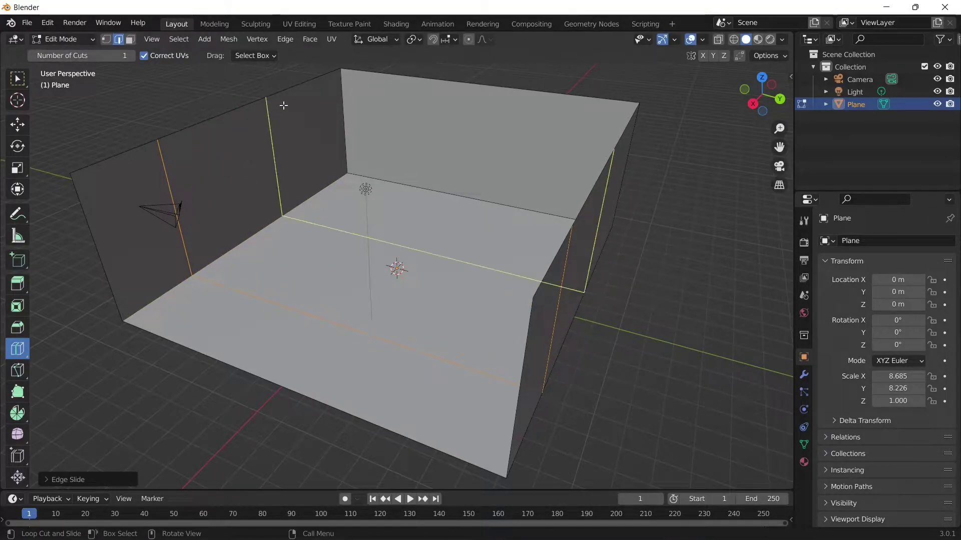
pyautogui.click(282, 105)
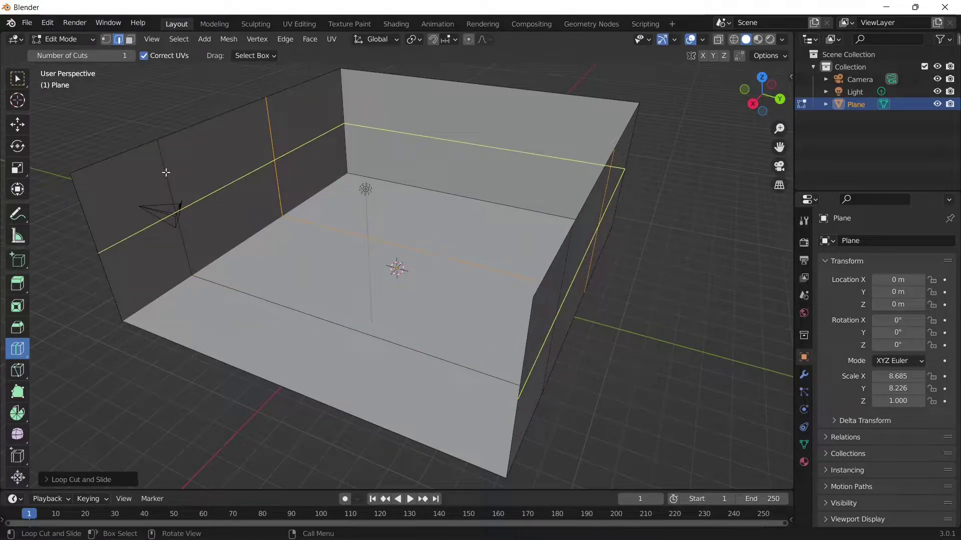
pyautogui.moveTo(165, 168); pyautogui.dragTo(163, 118)
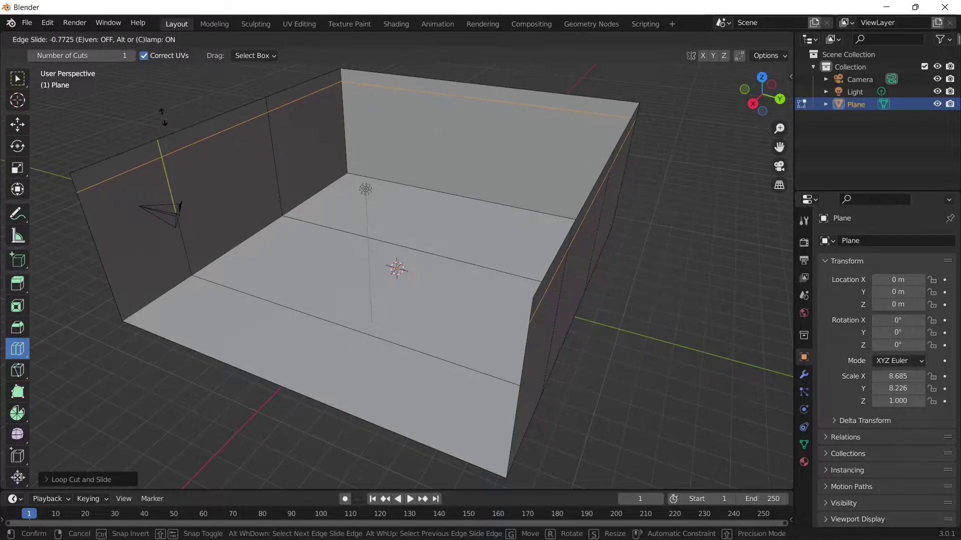
pyautogui.click(163, 118)
# Step: Inset the middle face of the side wall near the camera slightly and extrude it about 0.62 m outward
pyautogui.click(18, 79)
pyautogui.click(130, 40)
pyautogui.click(243, 165)
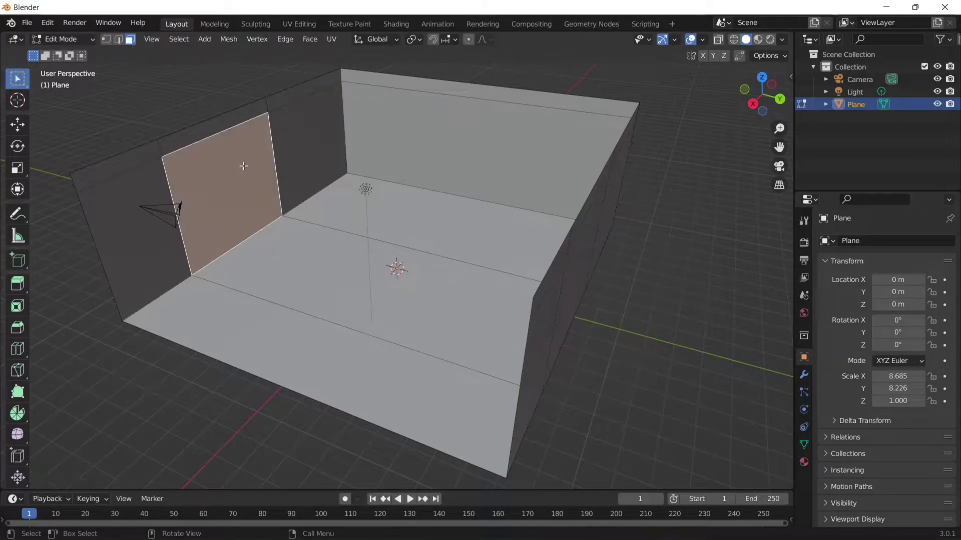
pyautogui.moveTo(762, 95); pyautogui.dragTo(777, 117)
pyautogui.press('i')
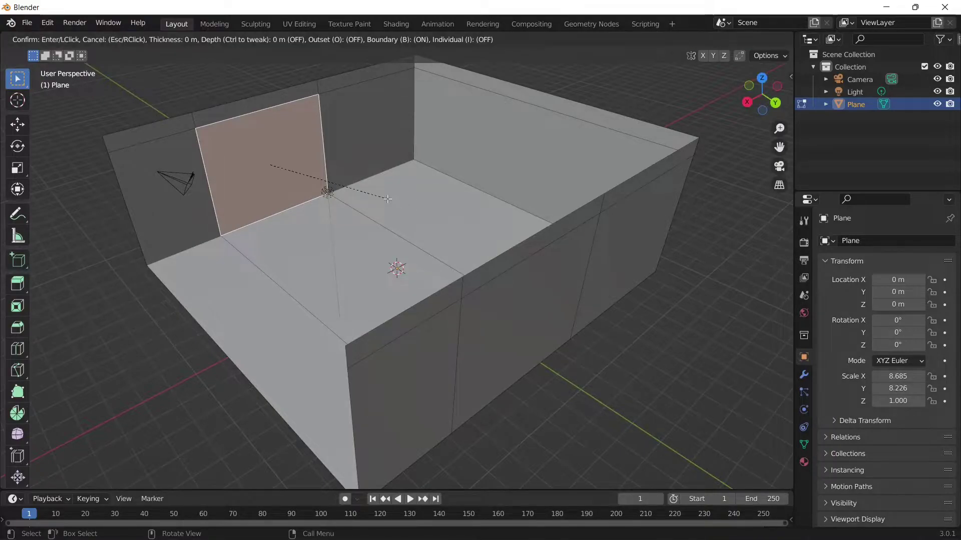
pyautogui.click(384, 197)
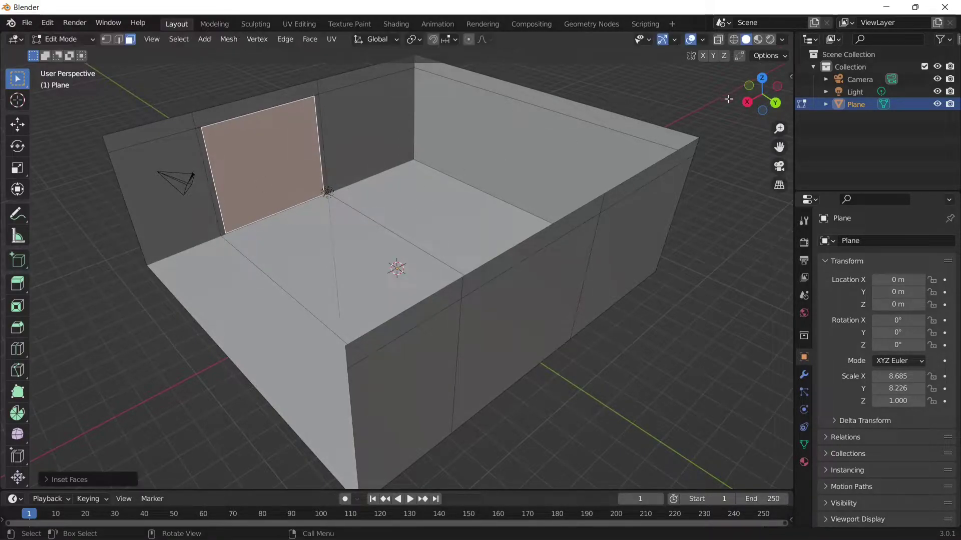
pyautogui.press('e')
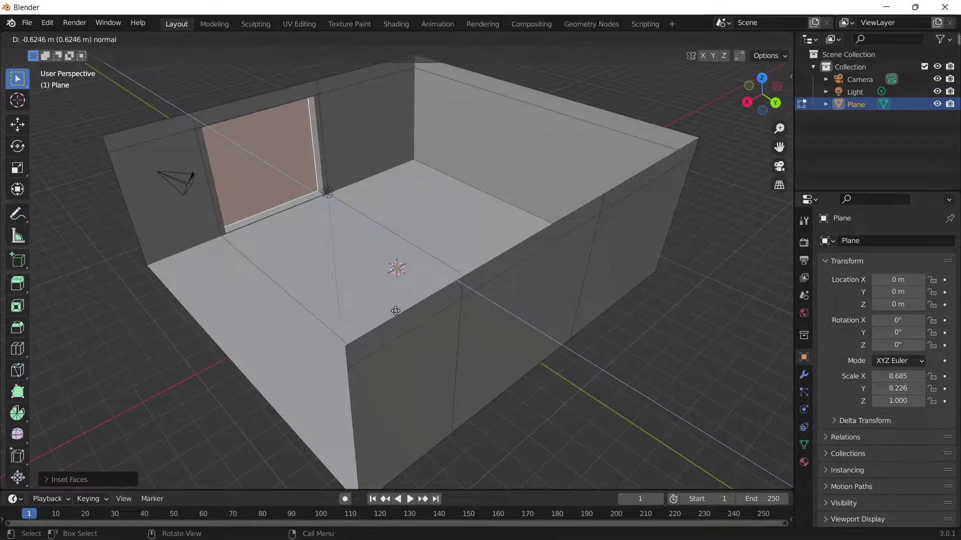
pyautogui.click(395, 311)
# Step: Delete the extruded face in the side wall to create an opening
pyautogui.press('x')
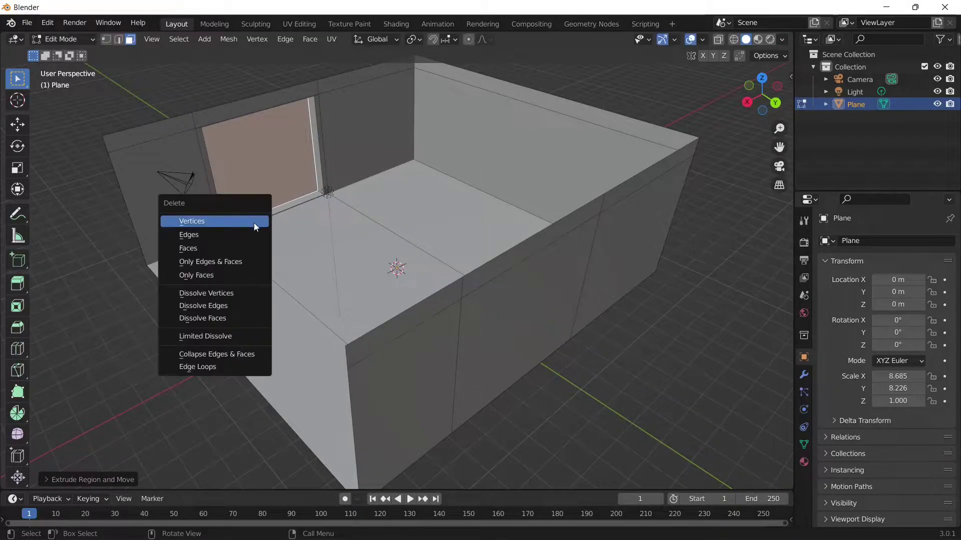
pyautogui.click(238, 270)
pyautogui.press('Tab')
pyautogui.moveTo(757, 96); pyautogui.dragTo(819, 87)
# Step: Add two loop cuts running up the back wall and across the floor, framing a wide central section
pyautogui.press('Tab')
pyautogui.click(18, 349)
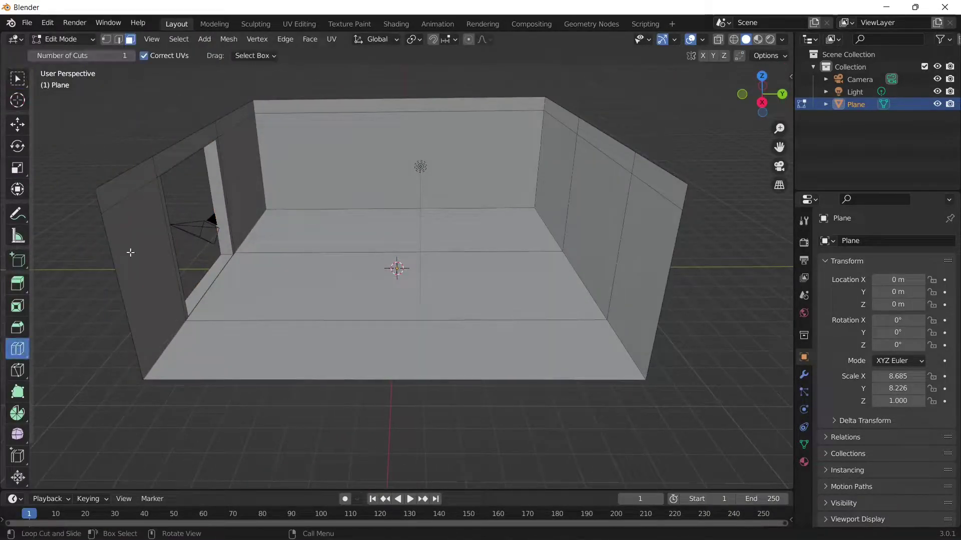
pyautogui.moveTo(373, 167); pyautogui.dragTo(313, 159)
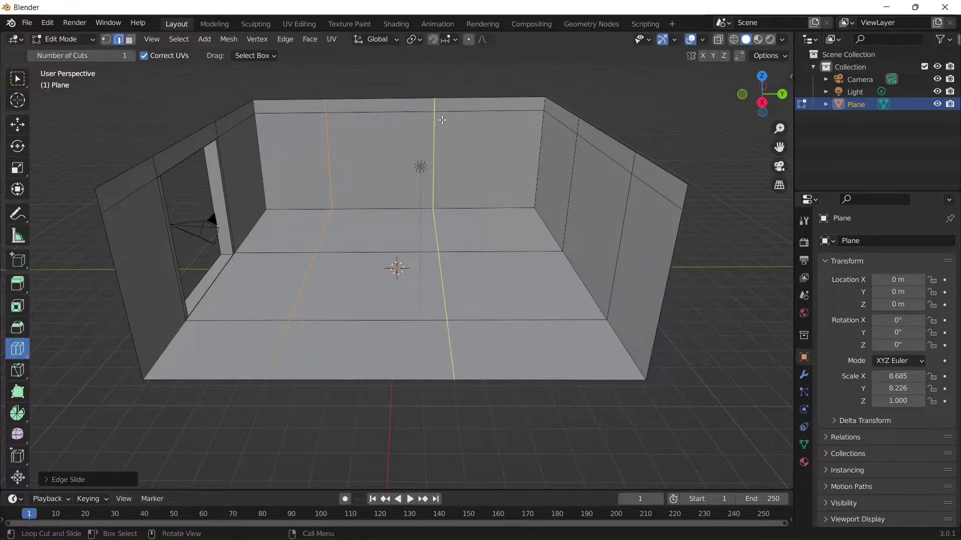
pyautogui.moveTo(444, 119); pyautogui.dragTo(475, 119)
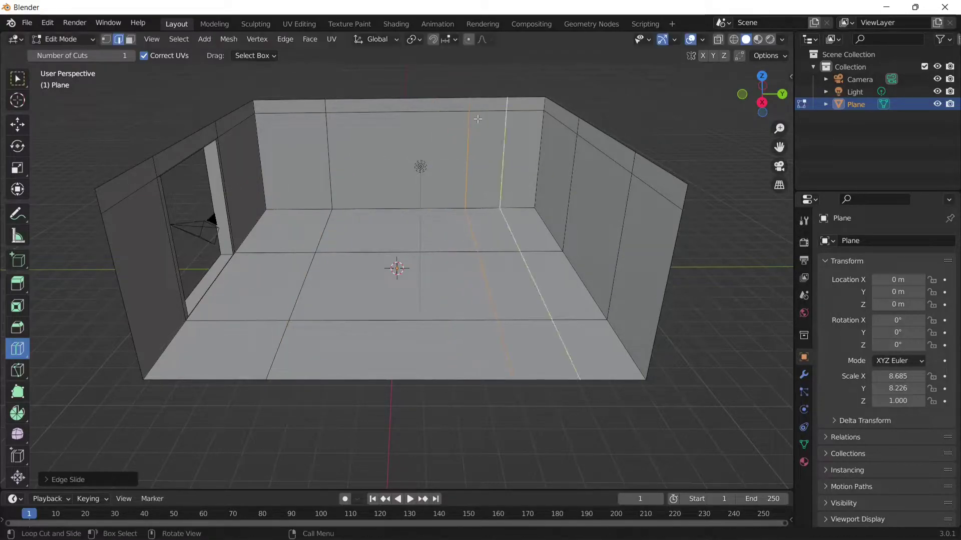
# Step: Inset the central face of the back wall slightly and extrude it outward
pyautogui.click(15, 81)
pyautogui.click(130, 39)
pyautogui.click(340, 126)
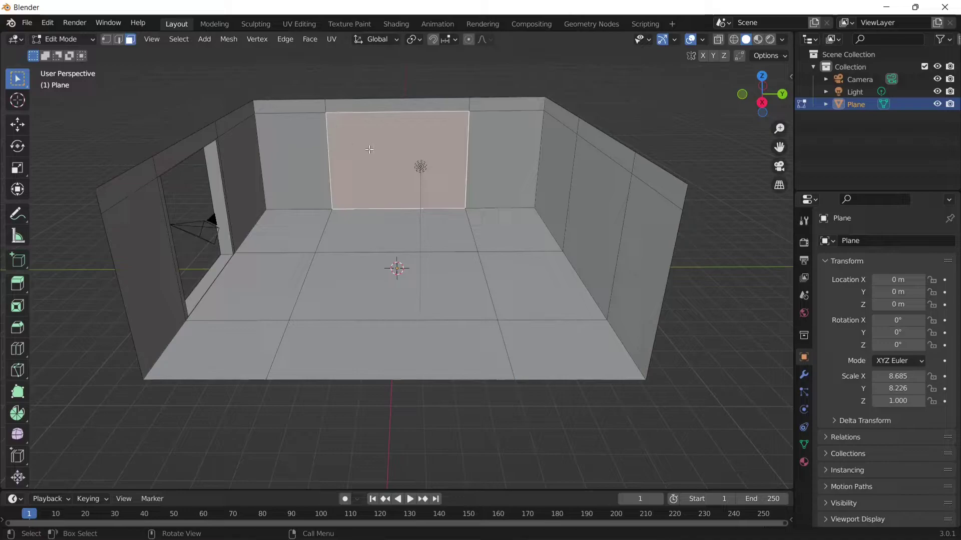
pyautogui.press('i')
pyautogui.click(370, 154)
pyautogui.press('e')
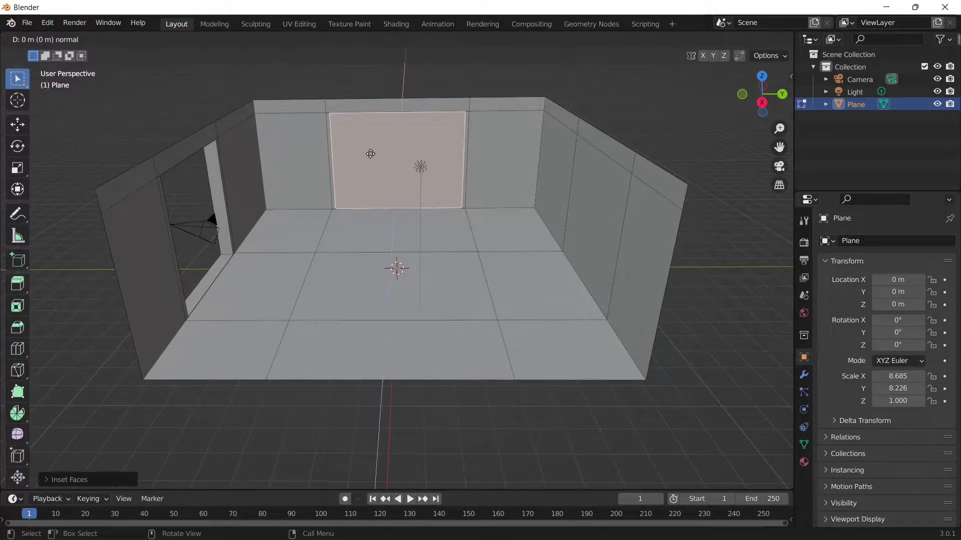
pyautogui.click(374, 149)
# Step: Delete the extruded face in the back wall to open it, and return to Object Mode with the room deselected
pyautogui.press('x')
pyautogui.click(374, 149)
pyautogui.press('Tab')
pyautogui.click(711, 104)
# Step: Preview the room in rendered viewport shading and return to solid shading
pyautogui.moveTo(756, 97)
pyautogui.mouseDown()
pyautogui.moveTo(710, 88)
pyautogui.moveTo(764, 92)
pyautogui.mouseUp()
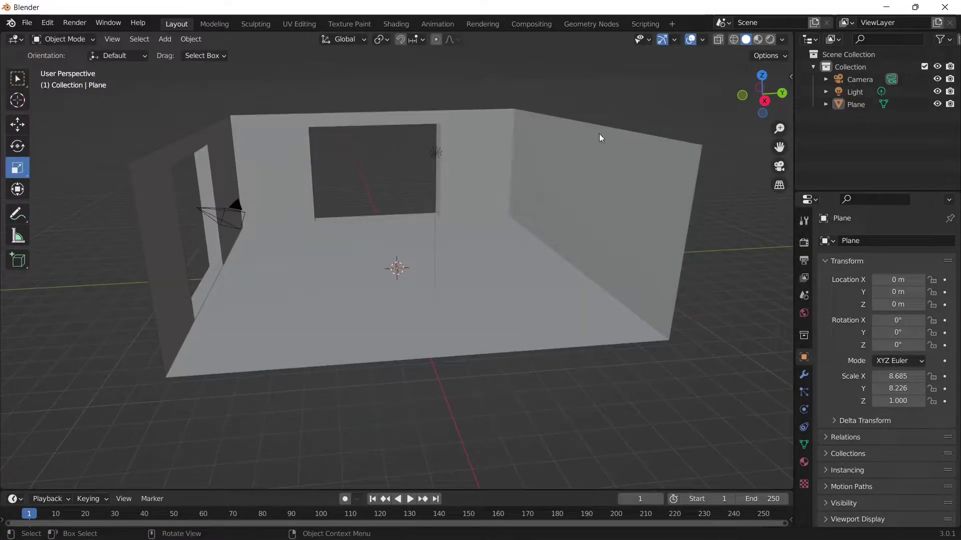
pyautogui.click(769, 39)
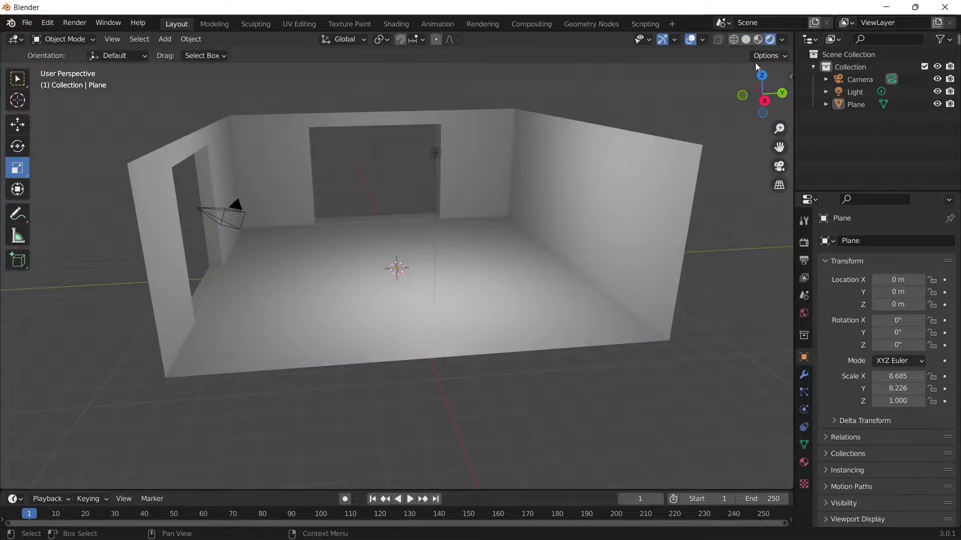
pyautogui.click(746, 39)
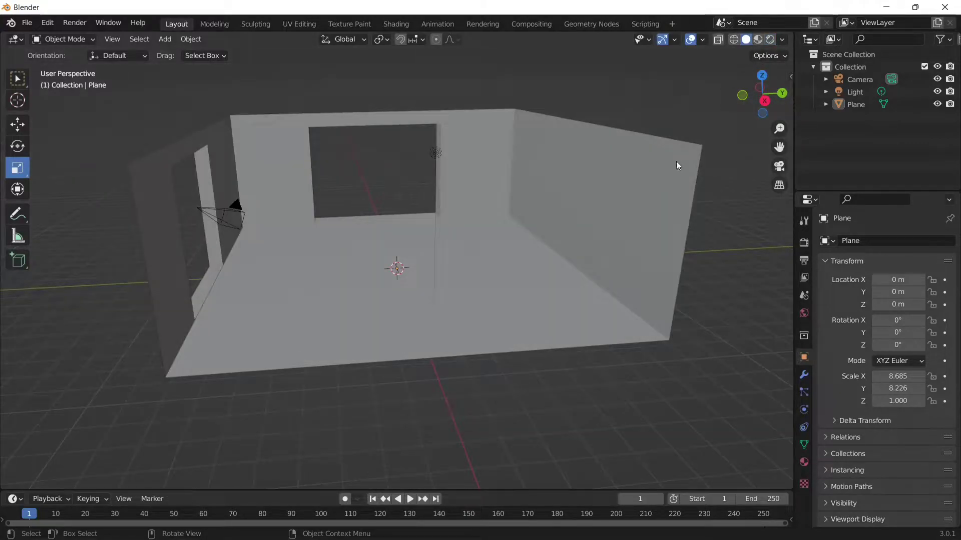
# Step: Set the world background color to black with strength 0, and display the viewport in rendered shading
pyautogui.click(804, 313)
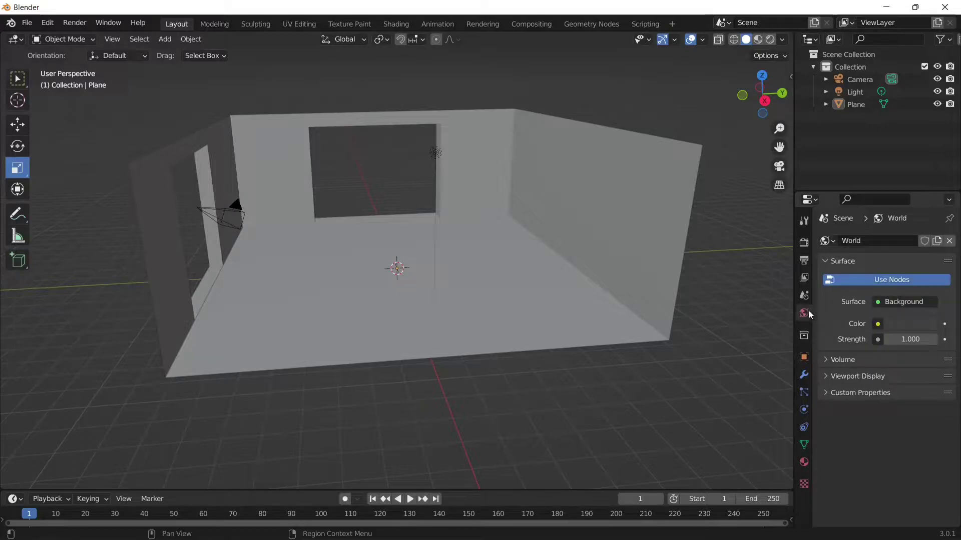
pyautogui.click(892, 324)
pyautogui.moveTo(926, 209); pyautogui.dragTo(927, 234)
pyautogui.click(907, 336)
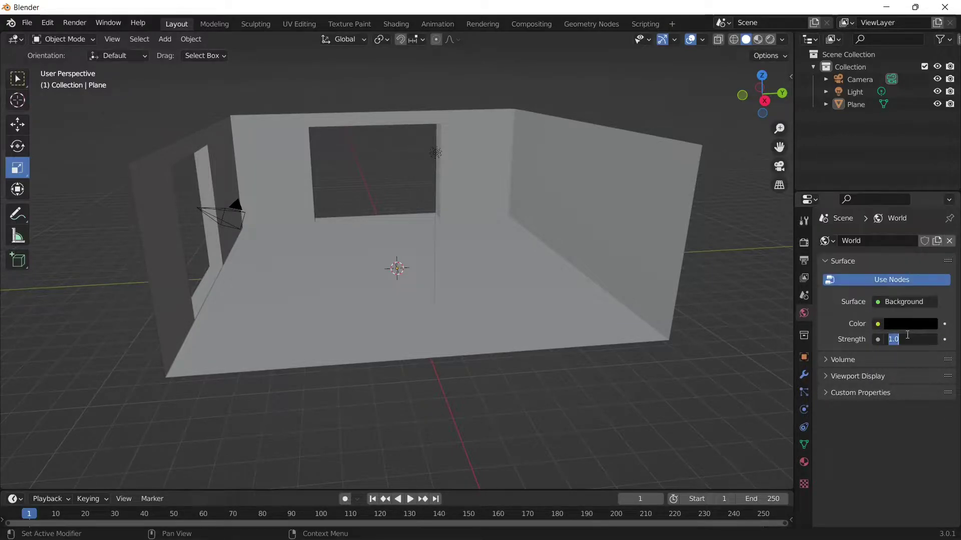
pyautogui.write('0')
pyautogui.press('Return')
pyautogui.click(757, 39)
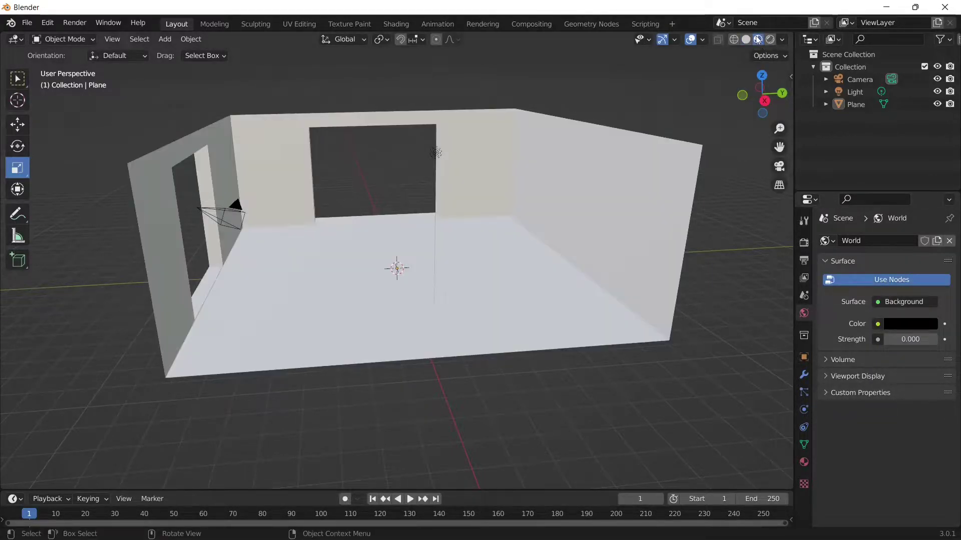
pyautogui.click(769, 40)
# Step: Hide the light to inspect the room without it, and make the light visible again
pyautogui.click(436, 153)
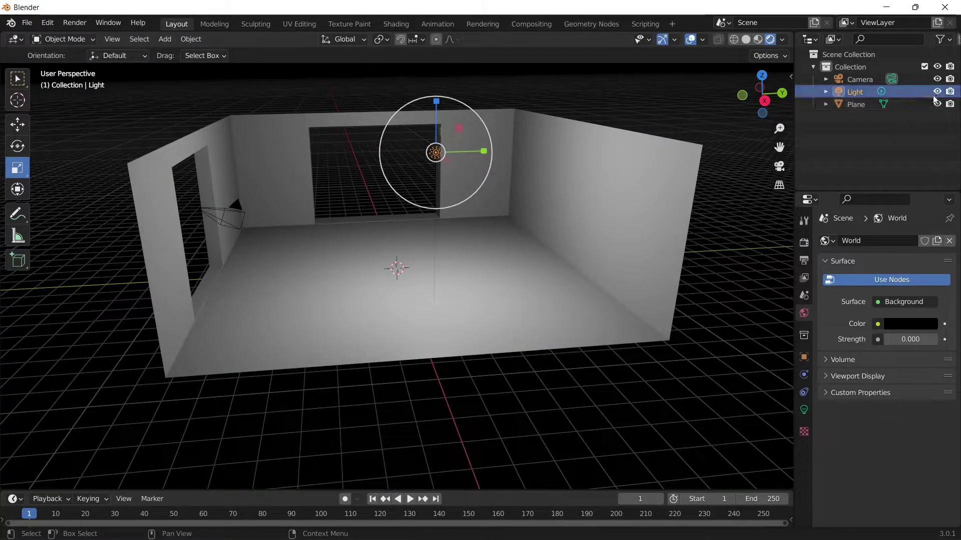
pyautogui.press('h')
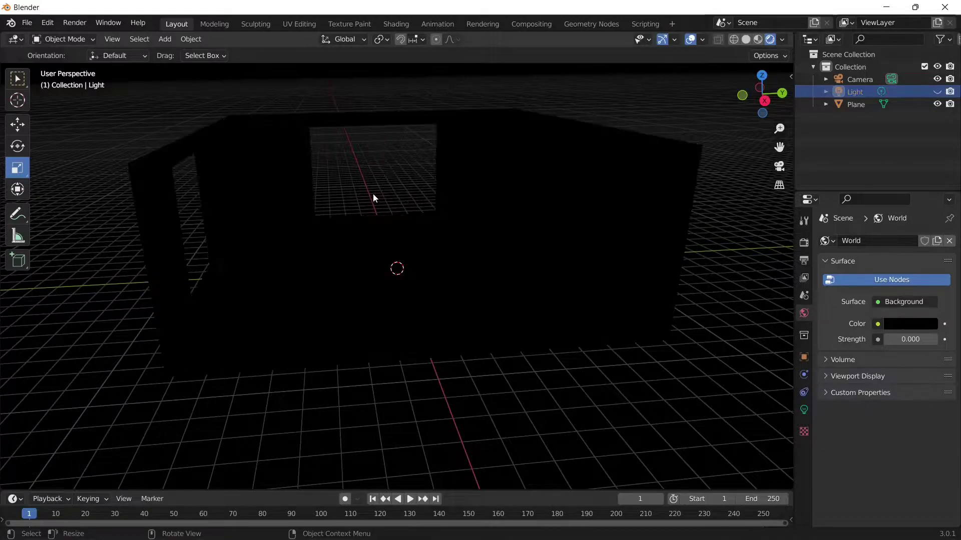
pyautogui.moveTo(756, 98); pyautogui.dragTo(724, 101)
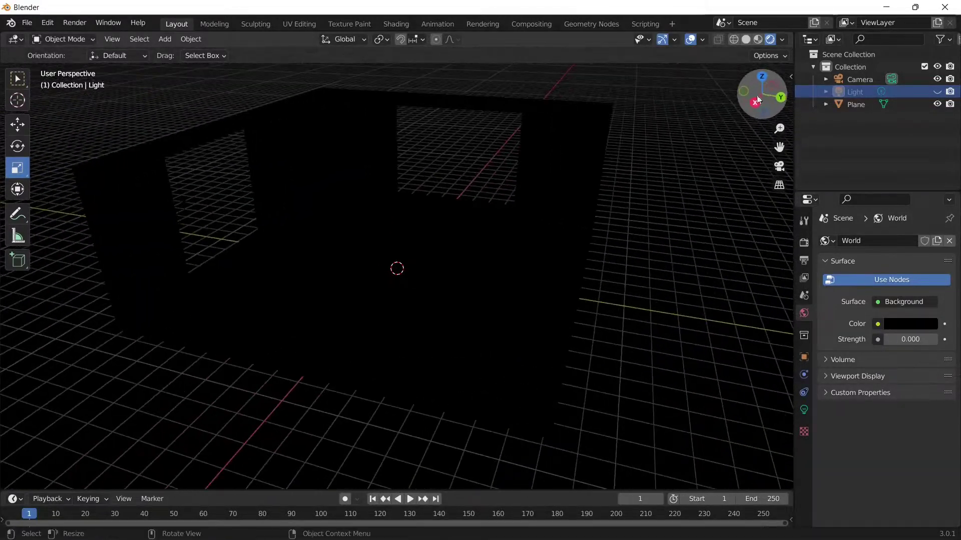
pyautogui.click(937, 91)
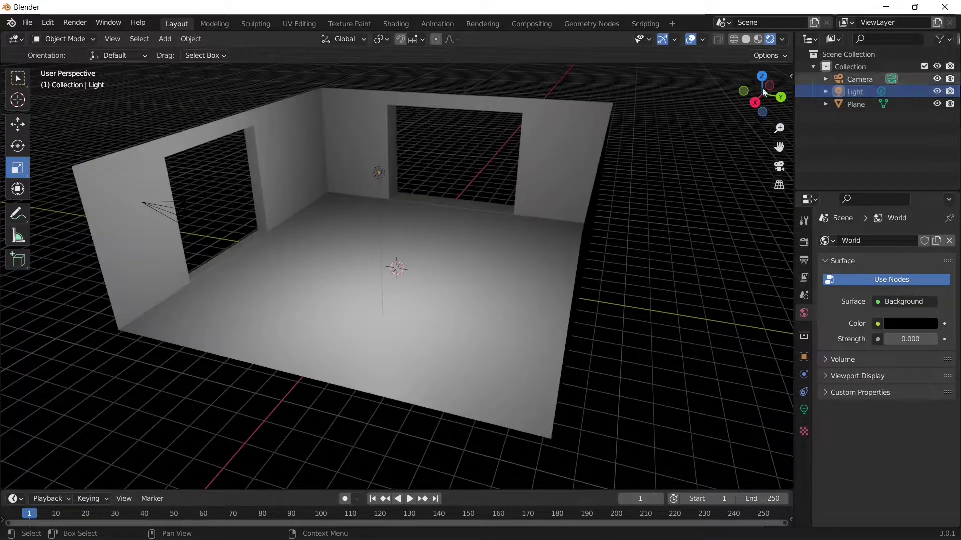
# Step: Select the room and create a new material for it
pyautogui.scroll(5, 508, 125)
pyautogui.scroll(-8, 510, 128)
pyautogui.scroll(9, 506, 157)
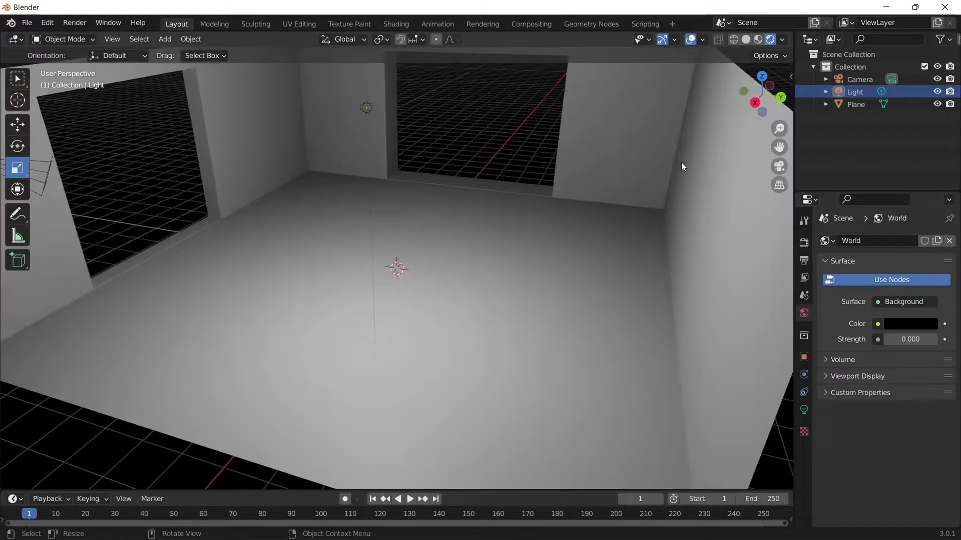
pyautogui.click(679, 165)
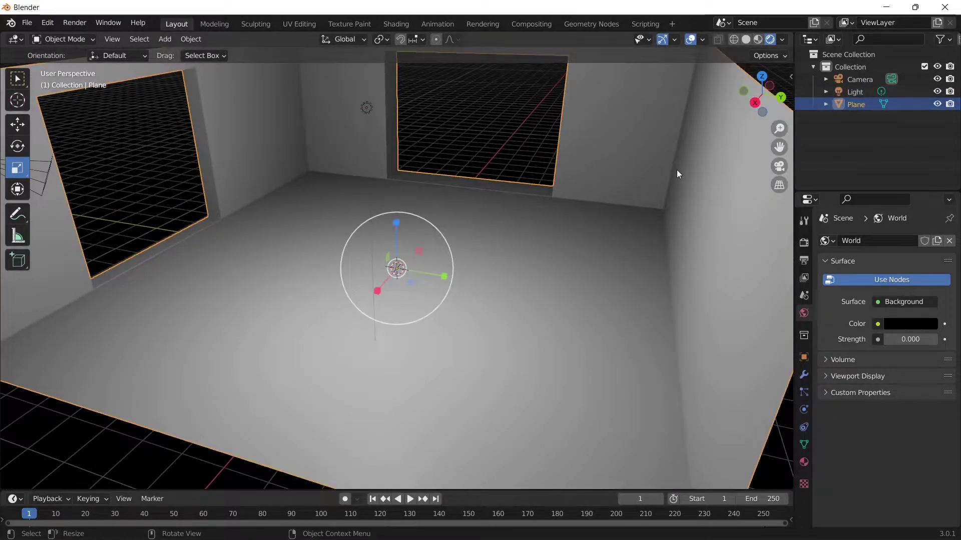
pyautogui.click(804, 462)
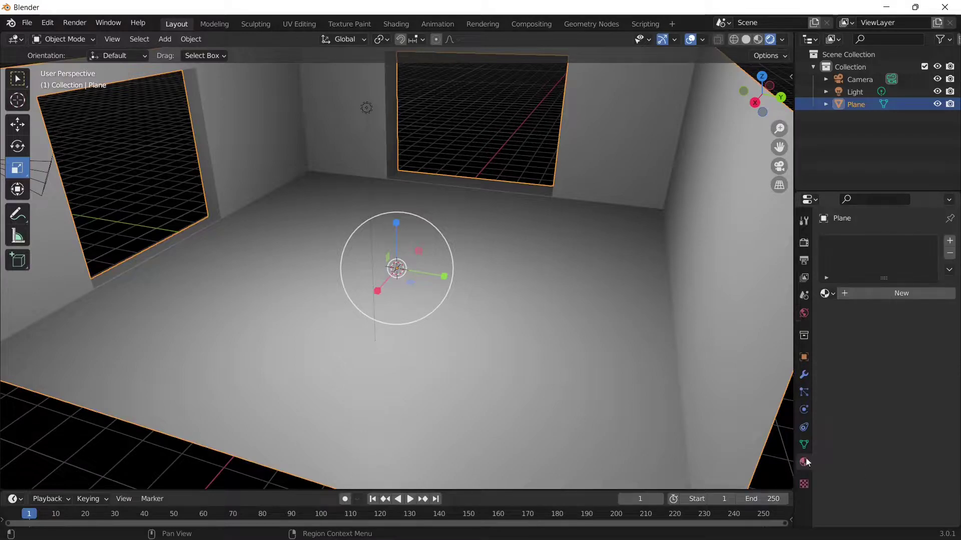
pyautogui.click(895, 294)
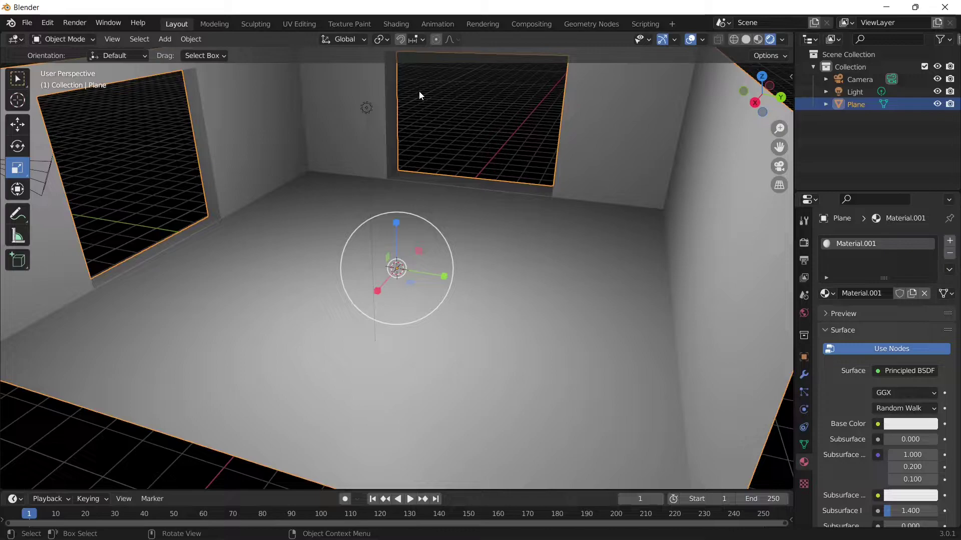
# Step: Switch to the Shading workspace and add an Image Texture node beside the room material's Principled BSDF node
pyautogui.click(387, 25)
pyautogui.moveTo(632, 401); pyautogui.dragTo(635, 471, button='middle')
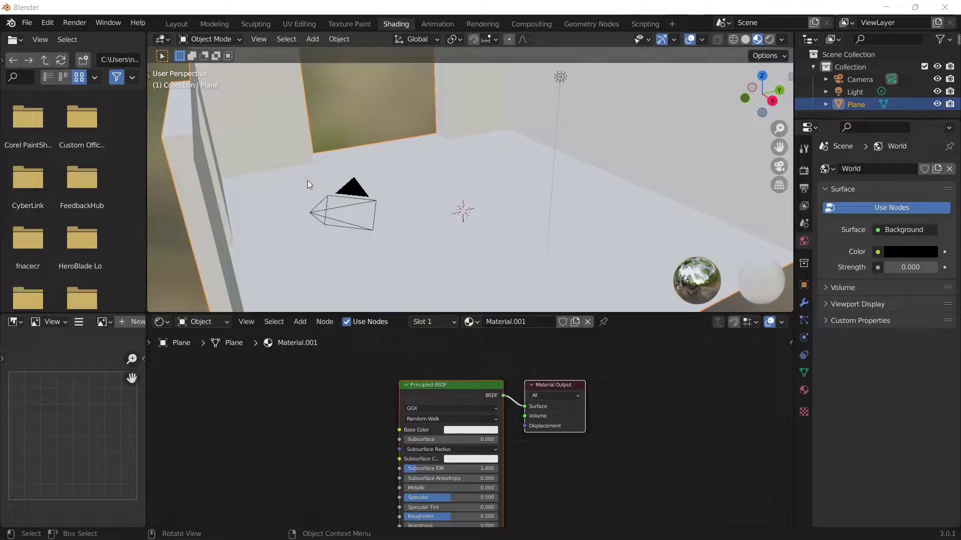
pyautogui.rightClick(304, 328)
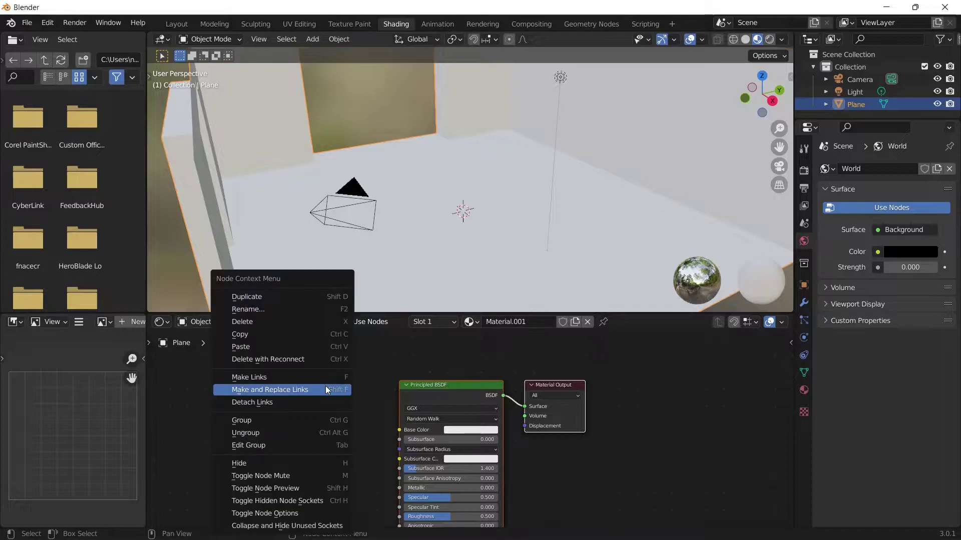
pyautogui.click(300, 322)
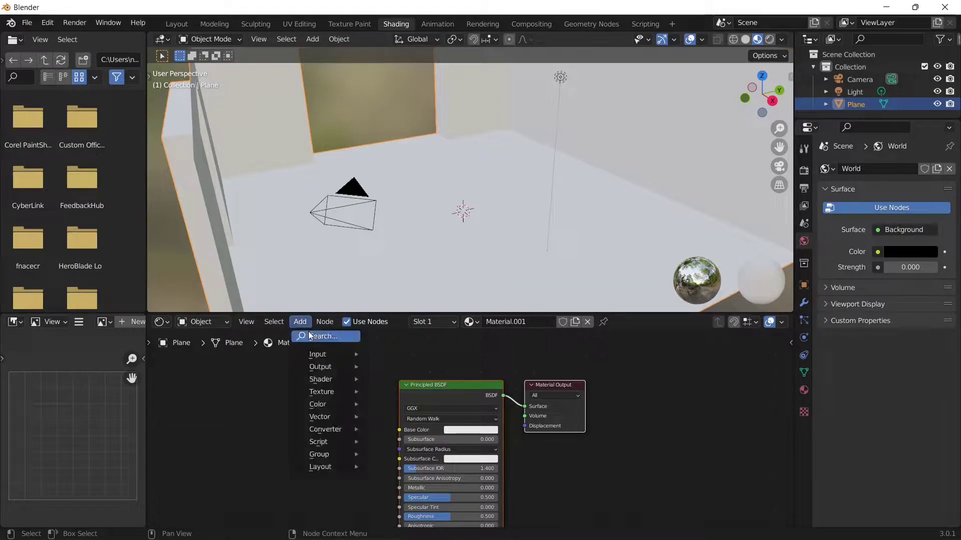
pyautogui.click(310, 334)
pyautogui.write('Image')
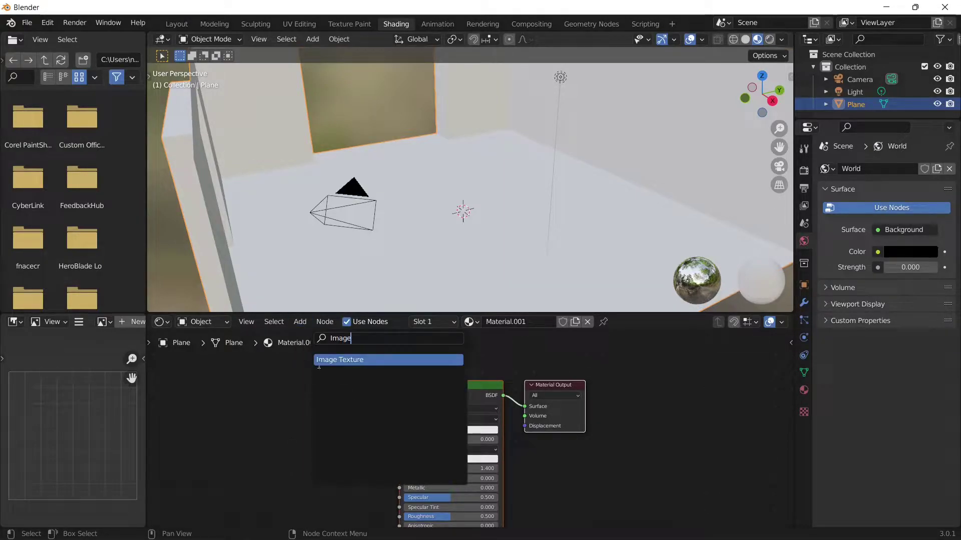
pyautogui.click(309, 360)
pyautogui.click(253, 400)
# Step: Load Wood06_4K_BaseColor.png into the image texture and connect its Color output to the Principled BSDF's Base Color
pyautogui.click(331, 415)
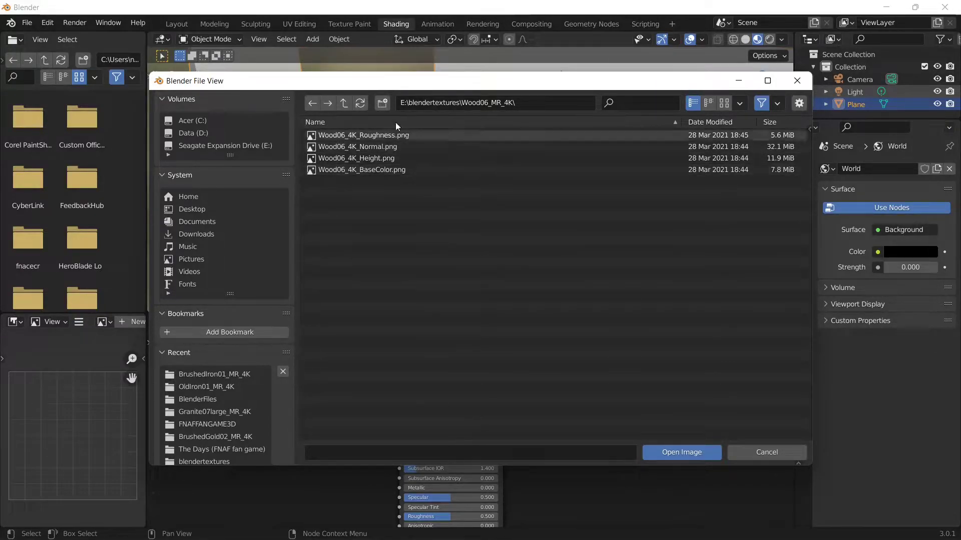
pyautogui.click(377, 171)
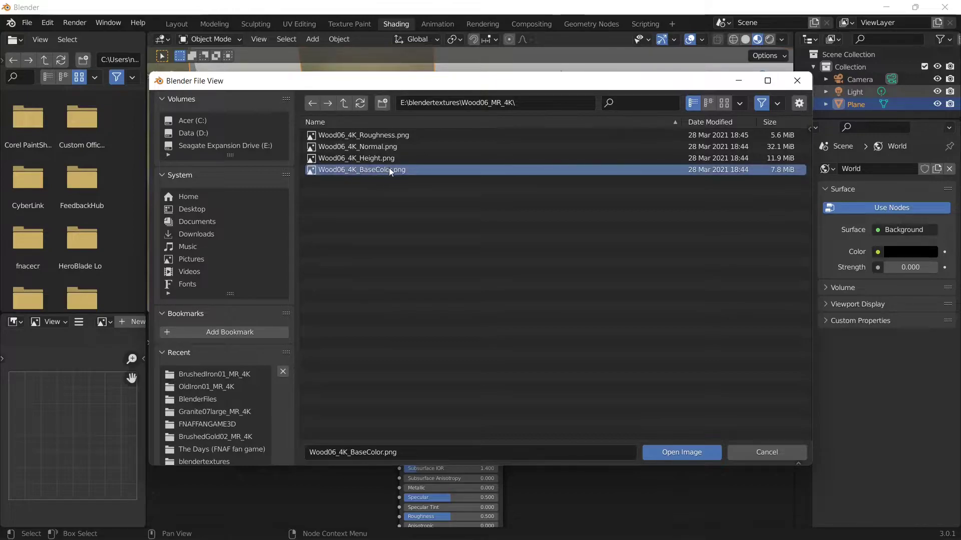
pyautogui.doubleClick(389, 169)
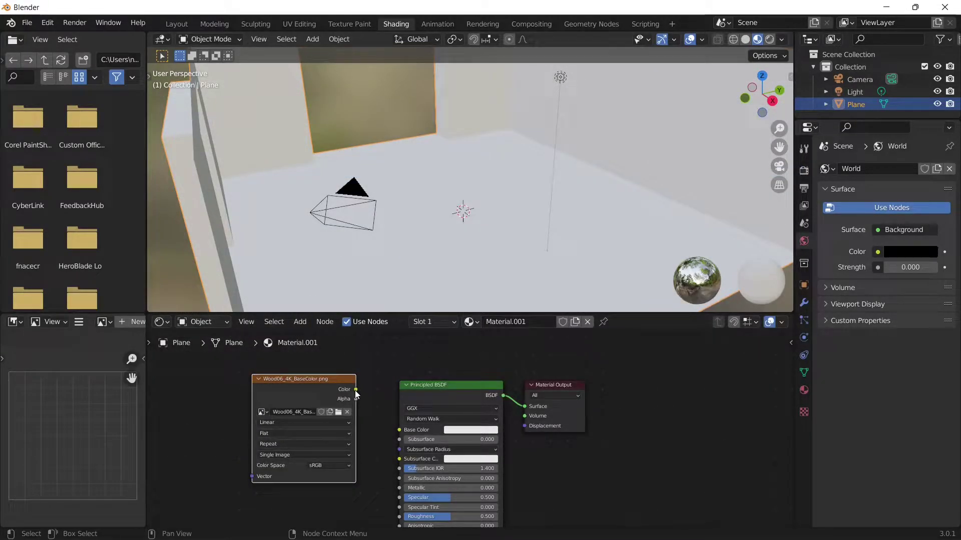
pyautogui.moveTo(356, 391); pyautogui.dragTo(396, 430)
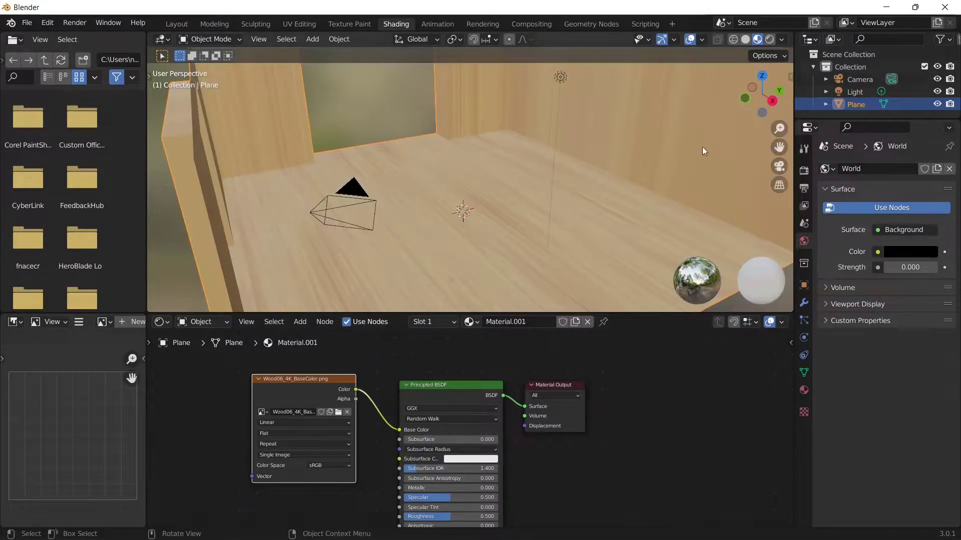
# Step: Examine the wood texture on the room's floor and walls from several distances and from the open front
pyautogui.scroll(-6, 683, 175)
pyautogui.scroll(5, 677, 173)
pyautogui.moveTo(760, 73); pyautogui.dragTo(733, 87)
pyautogui.moveTo(576, 165); pyautogui.dragTo(609, 158, button='middle')
pyautogui.click(321, 358)
pyautogui.scroll(5, 536, 130)
pyautogui.scroll(-7, 539, 106)
pyautogui.scroll(-3, 539, 106)
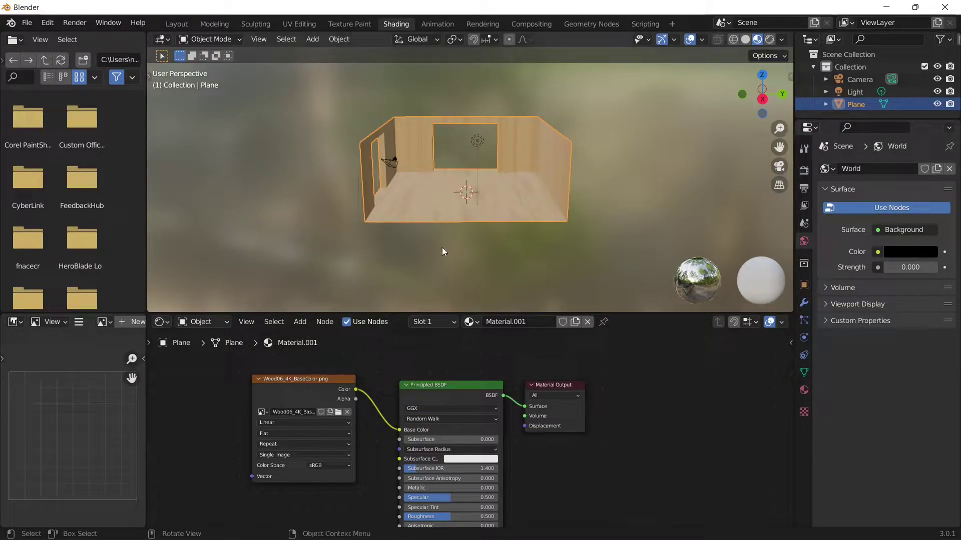
# Step: Add a second Image Texture node to the room material, next to the base color texture
pyautogui.click(300, 322)
pyautogui.write('Im')
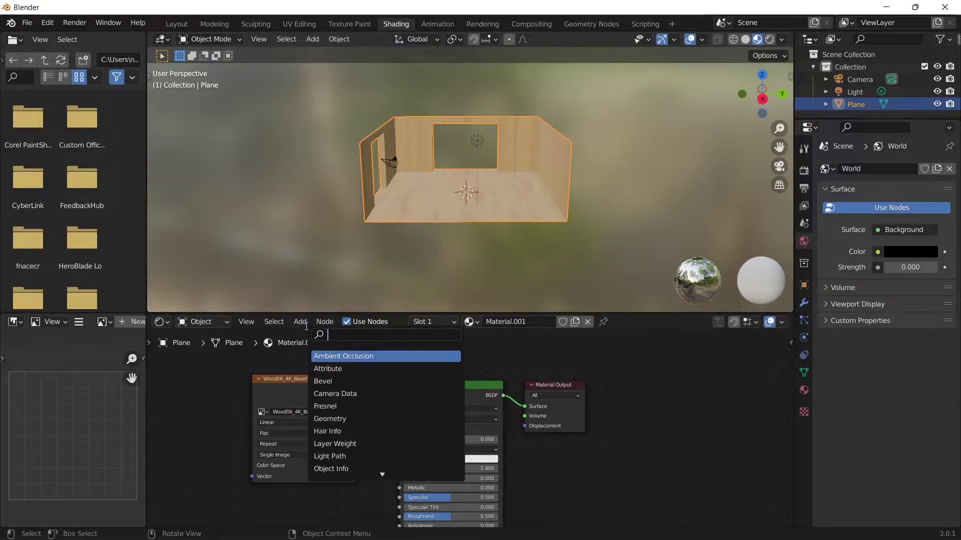
pyautogui.write('age')
pyautogui.click(326, 357)
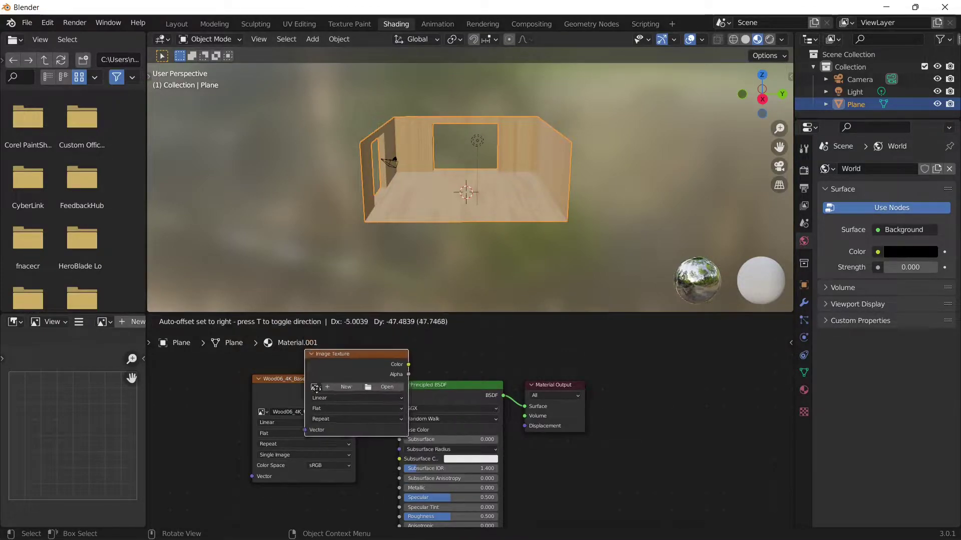
pyautogui.click(303, 404)
# Step: Spread the output, shader and base color nodes apart, and load Wood06_4K_Roughness.png into the empty image texture
pyautogui.moveTo(536, 384); pyautogui.dragTo(639, 384)
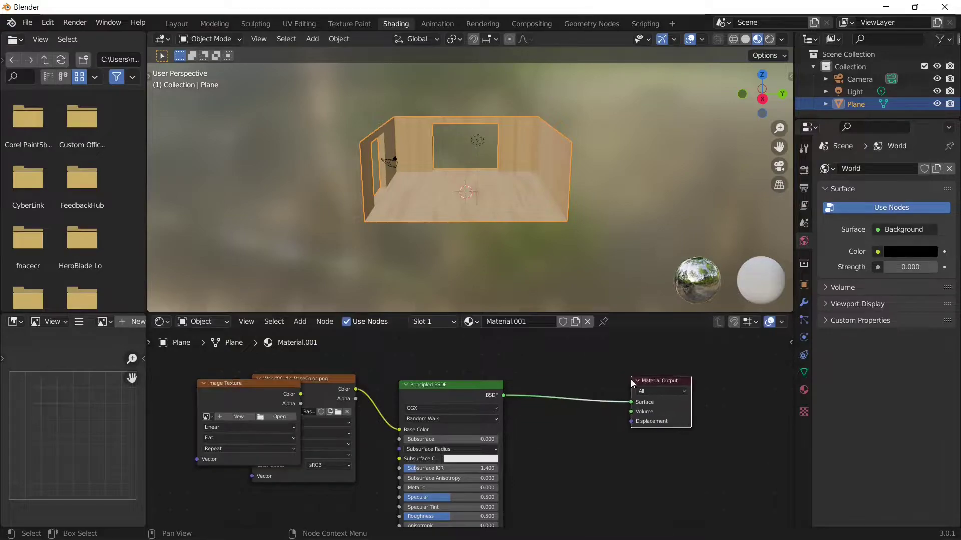
pyautogui.moveTo(440, 385); pyautogui.dragTo(529, 381)
pyautogui.moveTo(337, 381); pyautogui.dragTo(433, 363)
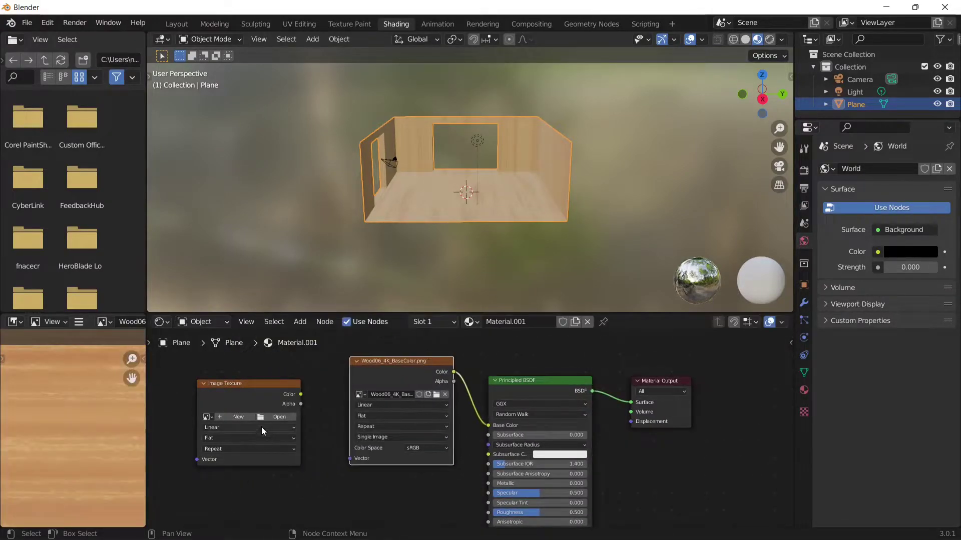
pyautogui.click(278, 417)
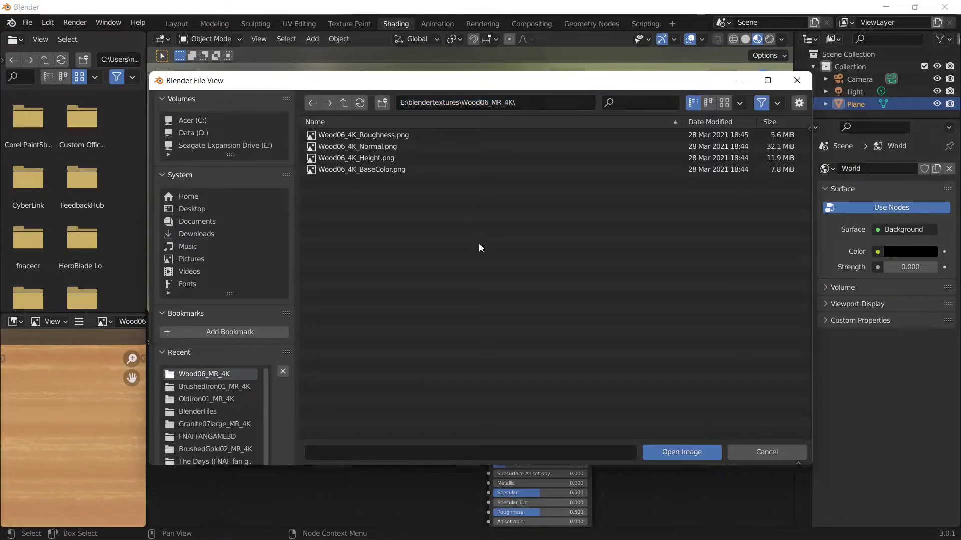
pyautogui.doubleClick(405, 136)
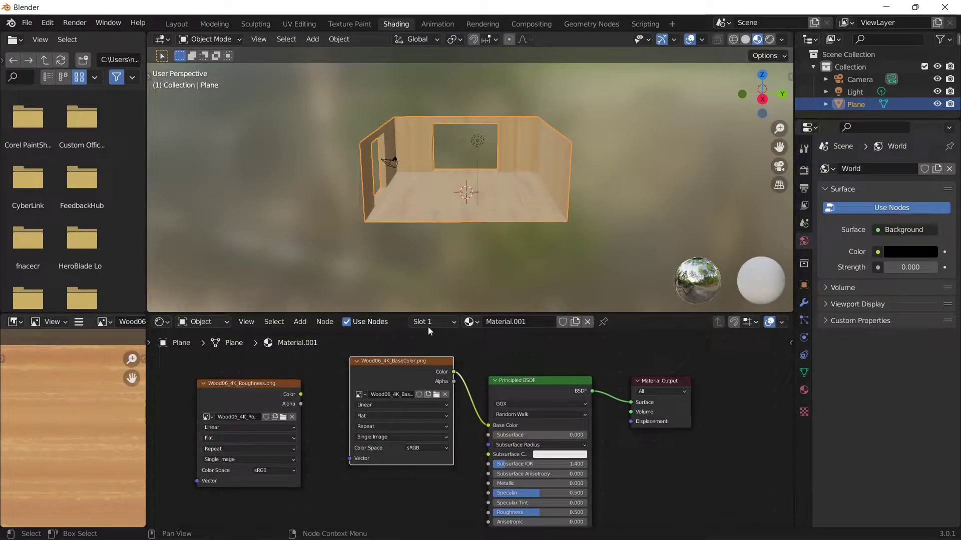
# Step: Add a Gamma node between the roughness and base color textures
pyautogui.click(300, 322)
pyautogui.click(360, 338)
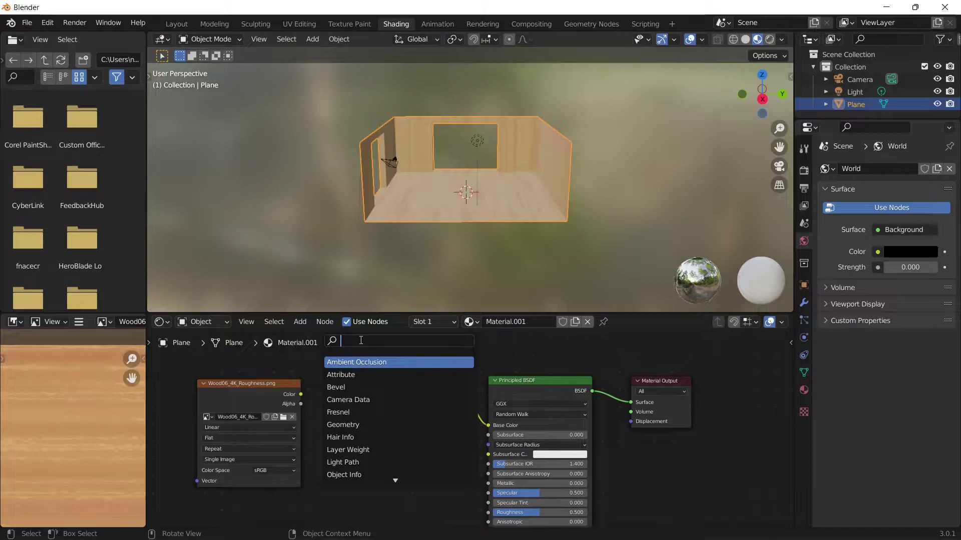
pyautogui.write('Gamma')
pyautogui.press('Return')
pyautogui.click(333, 371)
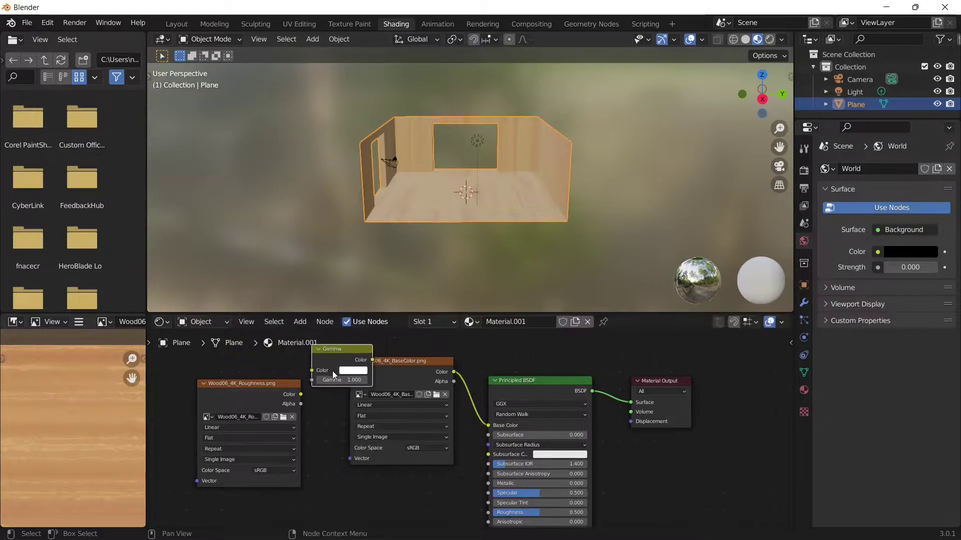
# Step: Connect the roughness texture's Color to the Gamma node's Color input, and move both nodes clear of the base color texture
pyautogui.moveTo(398, 356); pyautogui.dragTo(453, 363)
pyautogui.moveTo(302, 394); pyautogui.dragTo(262, 386)
pyautogui.moveTo(340, 349); pyautogui.dragTo(337, 370)
pyautogui.moveTo(663, 436); pyautogui.dragTo(682, 362, button='middle')
pyautogui.scroll(-2, 419, 385)
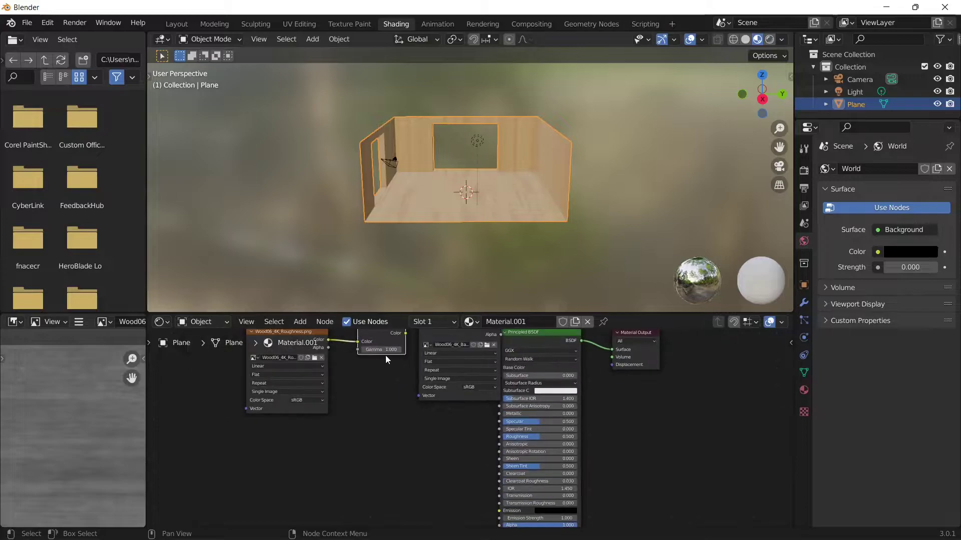
pyautogui.moveTo(403, 345); pyautogui.dragTo(400, 397)
pyautogui.moveTo(343, 347); pyautogui.dragTo(337, 379)
pyautogui.moveTo(414, 385); pyautogui.dragTo(381, 538, button='middle')
pyautogui.moveTo(434, 437); pyautogui.dragTo(476, 457, button='middle')
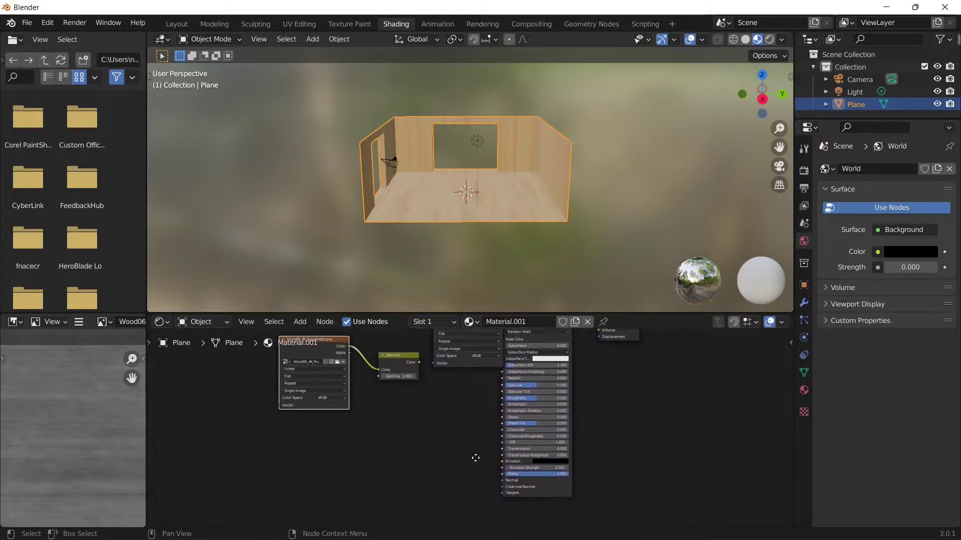
# Step: Connect the Gamma node's Color output to the Roughness input of the Principled BSDF
pyautogui.scroll(6, 469, 382)
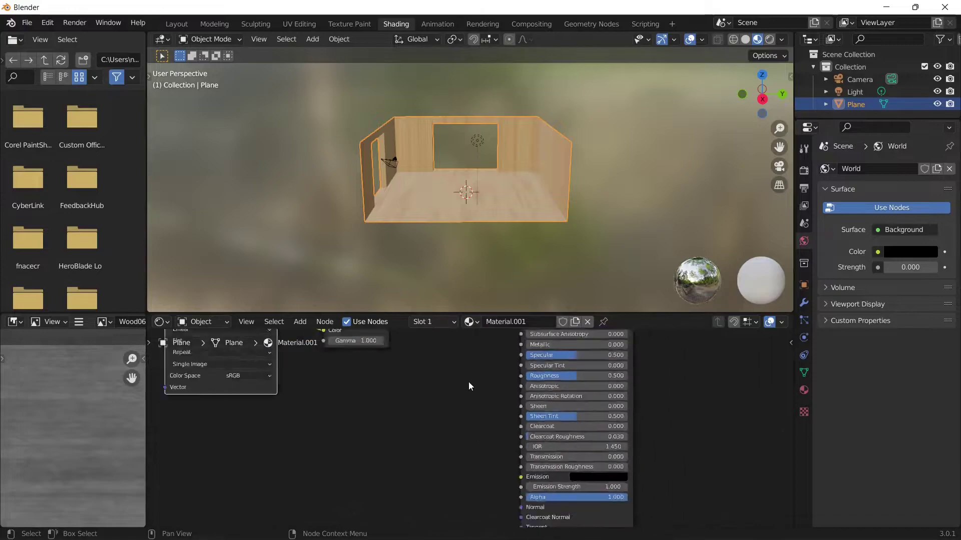
pyautogui.scroll(-5, 451, 437)
pyautogui.scroll(4, 450, 437)
pyautogui.scroll(-8, 449, 436)
pyautogui.scroll(9, 449, 436)
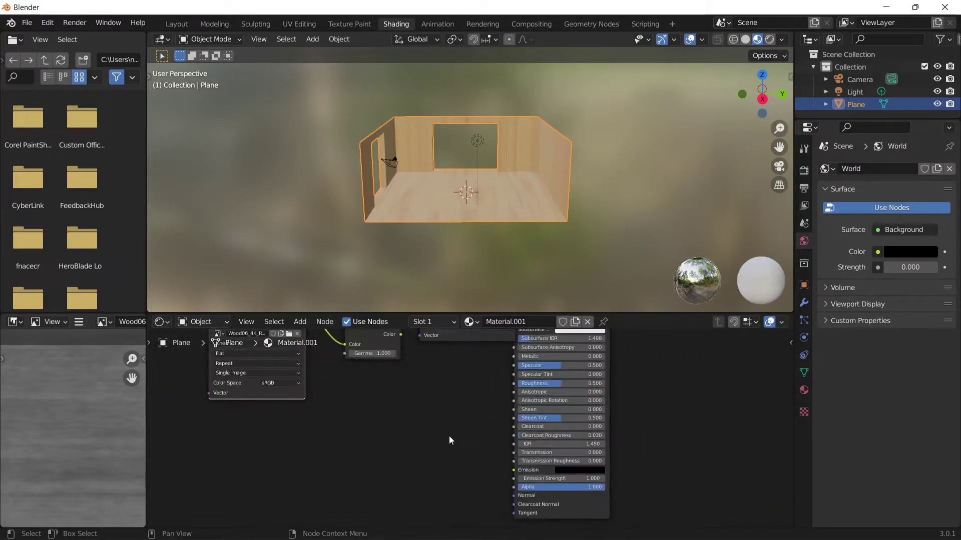
pyautogui.scroll(-1, 449, 436)
pyautogui.moveTo(461, 397); pyautogui.dragTo(464, 439, button='middle')
pyautogui.moveTo(389, 368); pyautogui.dragTo(520, 423)
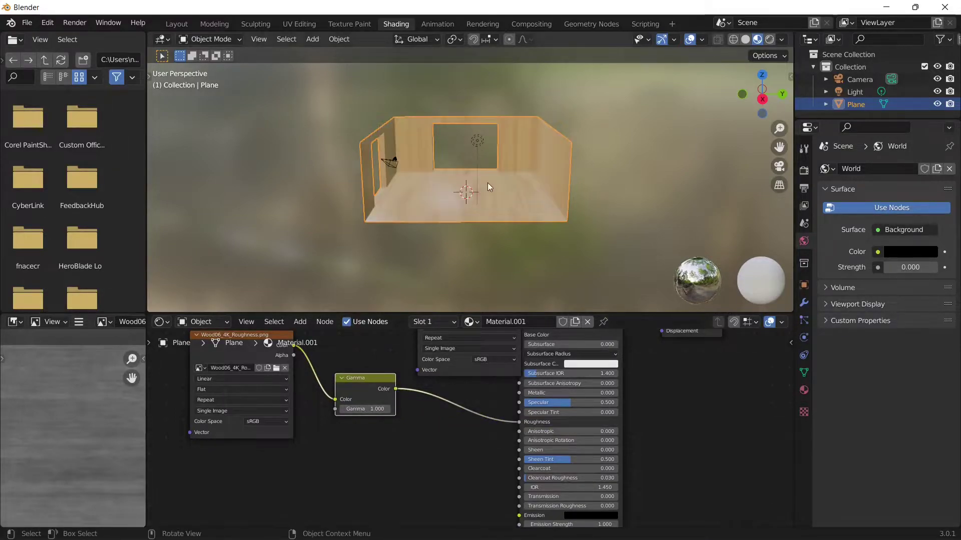
# Step: Shift the roughness texture and Gamma nodes upward, and add a third Image Texture node below them
pyautogui.scroll(5, 484, 189)
pyautogui.scroll(-6, 516, 220)
pyautogui.scroll(-4, 294, 409)
pyautogui.moveTo(322, 365); pyautogui.dragTo(336, 349)
pyautogui.moveTo(394, 397); pyautogui.dragTo(396, 378)
pyautogui.moveTo(434, 428); pyautogui.dragTo(444, 407, button='middle')
pyautogui.click(300, 321)
pyautogui.click(340, 337)
pyautogui.write('Image')
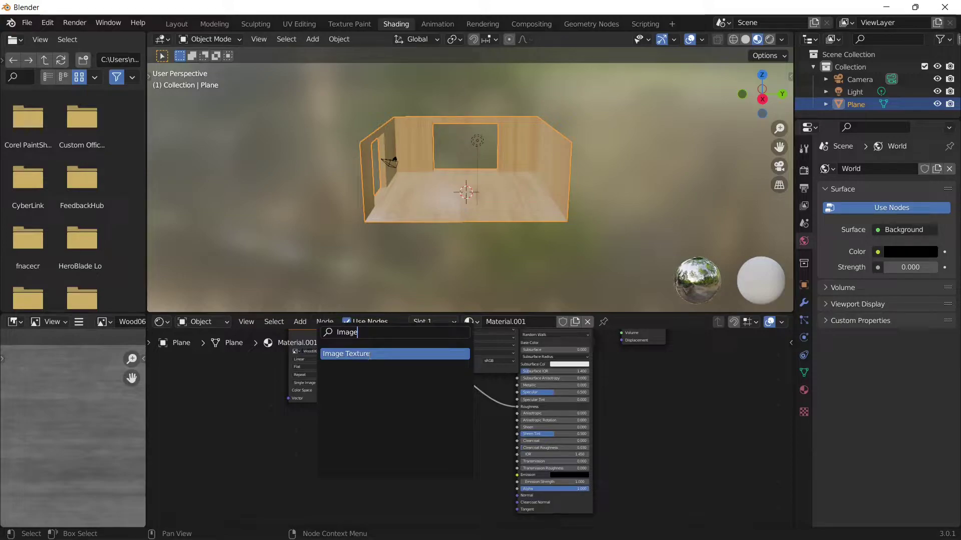
pyautogui.click(369, 354)
pyautogui.click(411, 443)
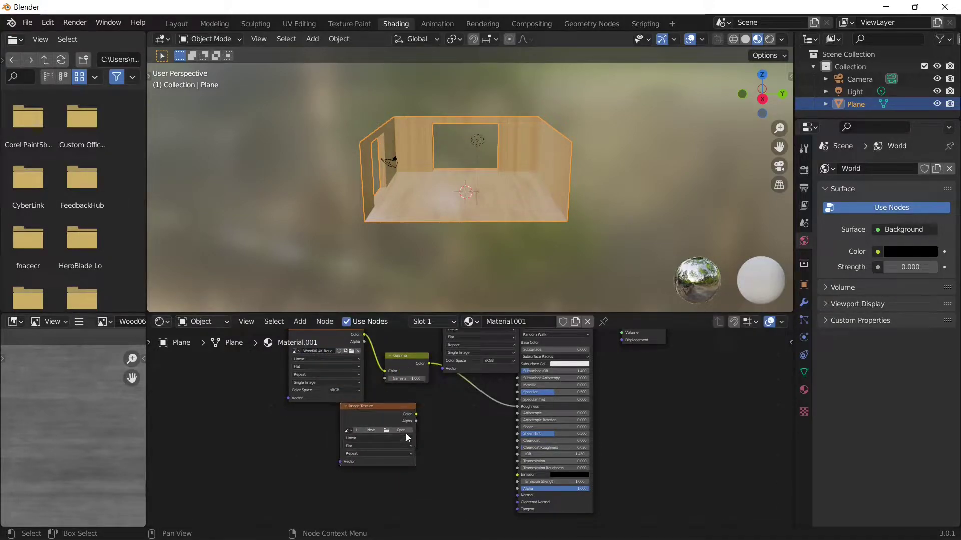
# Step: Load Wood06_4K_Height.png into the third image texture and move that node slightly away from the roughness texture
pyautogui.click(405, 431)
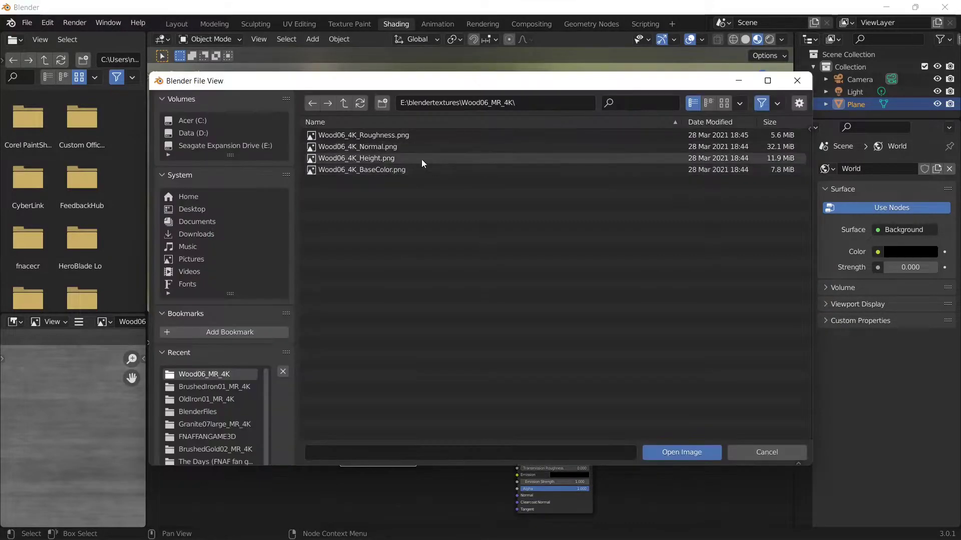
pyautogui.doubleClick(361, 158)
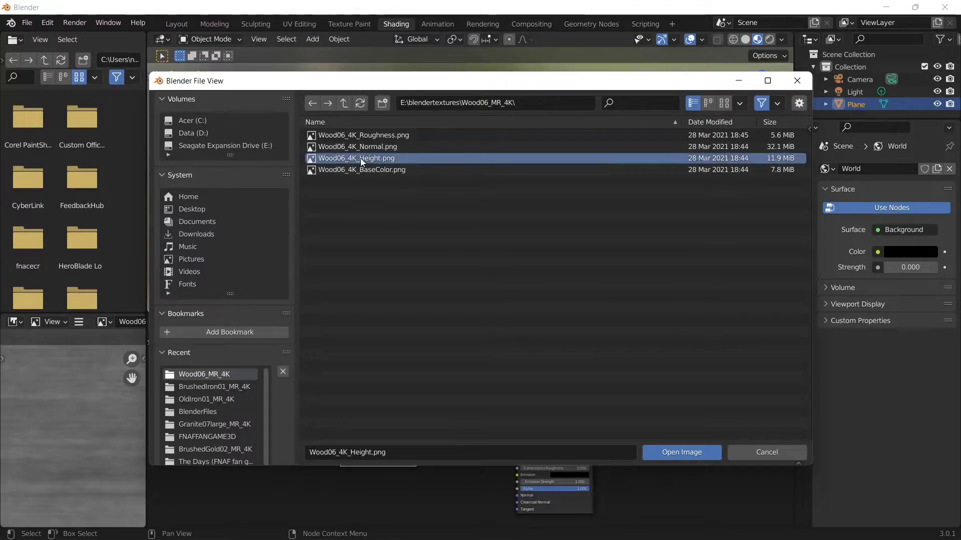
pyautogui.moveTo(382, 407); pyautogui.dragTo(404, 418)
pyautogui.scroll(1, 443, 416)
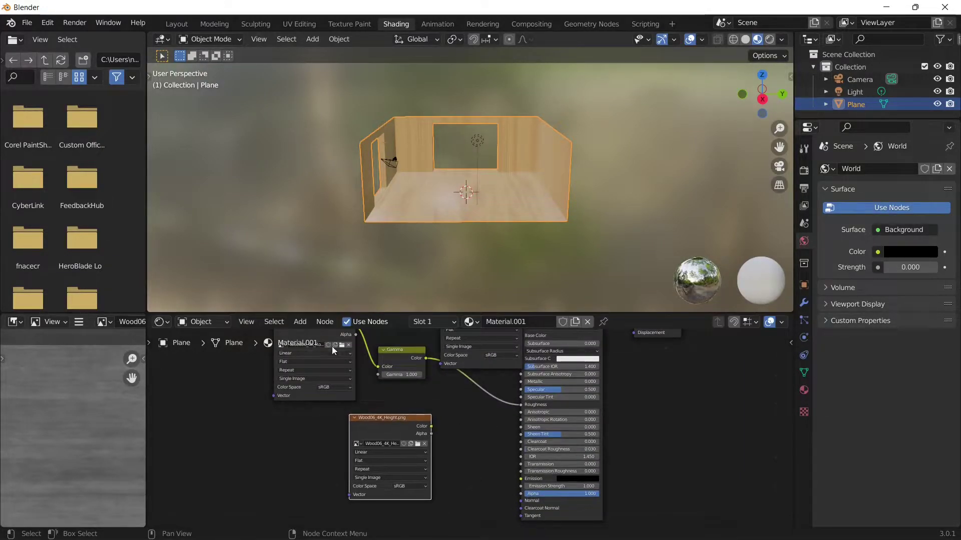
# Step: Add a Bump node and place it between the Wood06_4K_Height.png texture and the Principled BSDF
pyautogui.click(299, 322)
pyautogui.click(321, 334)
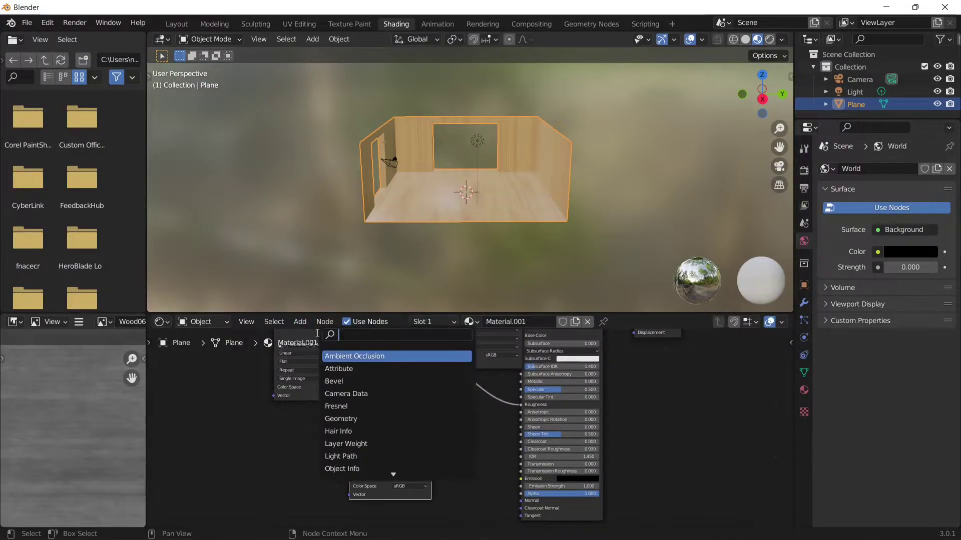
pyautogui.click(306, 322)
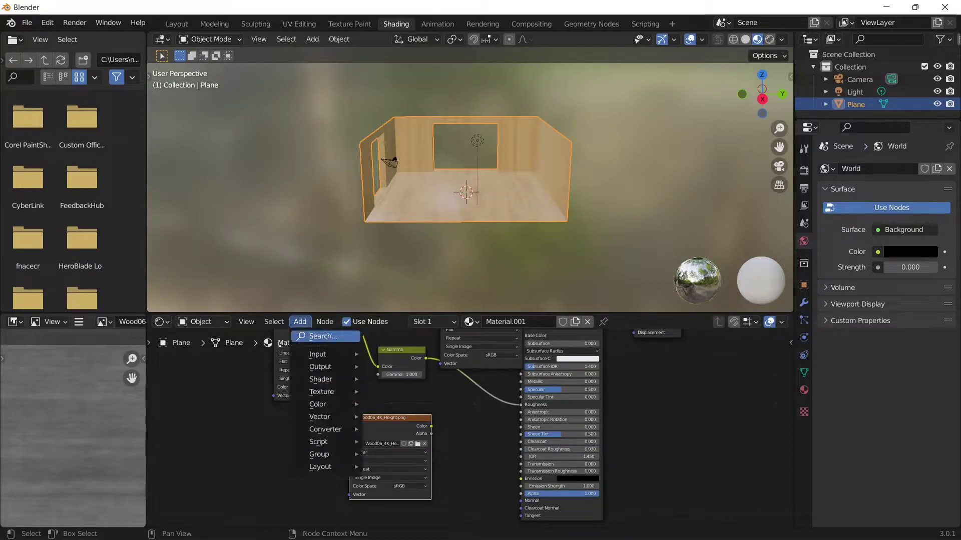
pyautogui.click(328, 334)
pyautogui.write('bump')
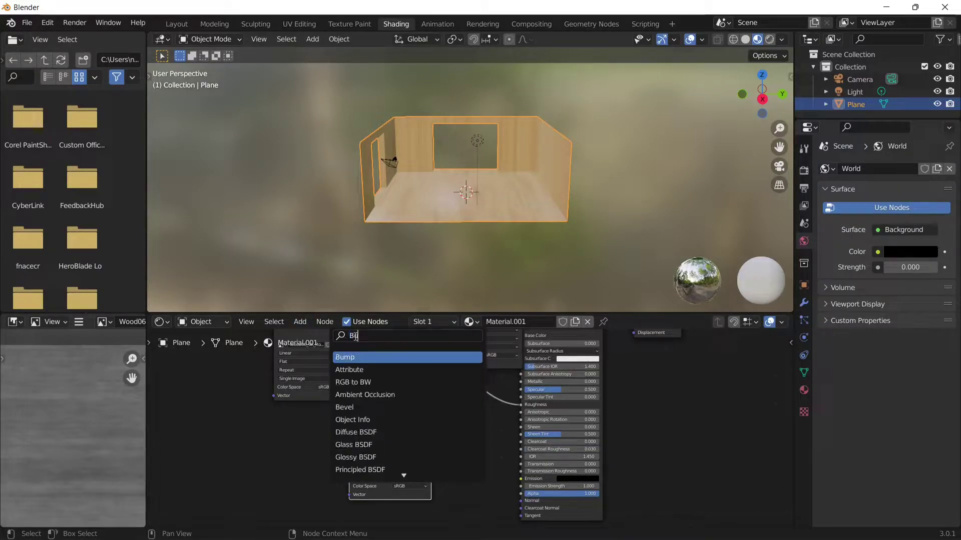
pyautogui.press('Return')
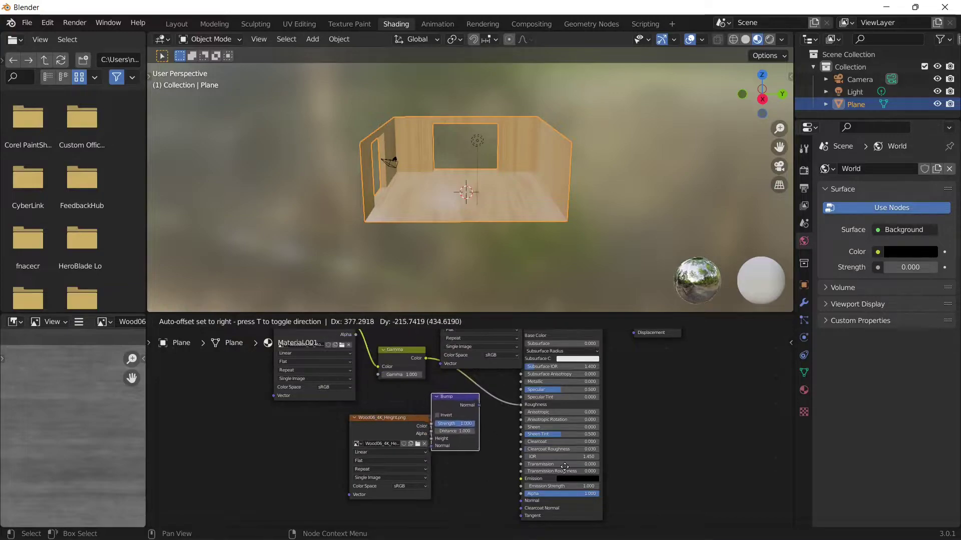
pyautogui.click(504, 446)
# Step: Connect the height texture's Color to the Bump node's Height, and the Bump's Normal to the Principled BSDF's Normal
pyautogui.moveTo(405, 420); pyautogui.dragTo(446, 454)
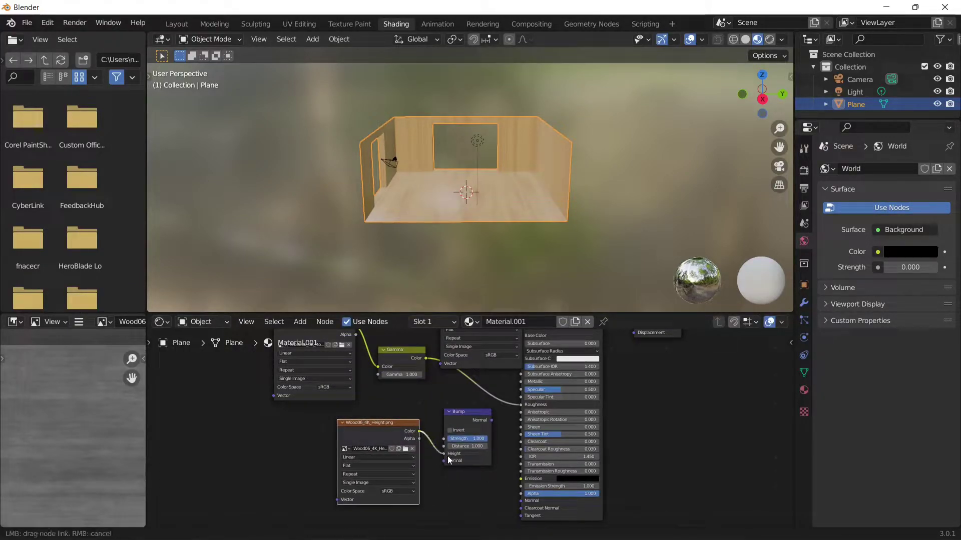
pyautogui.moveTo(492, 421); pyautogui.dragTo(521, 501)
pyautogui.scroll(10, 540, 191)
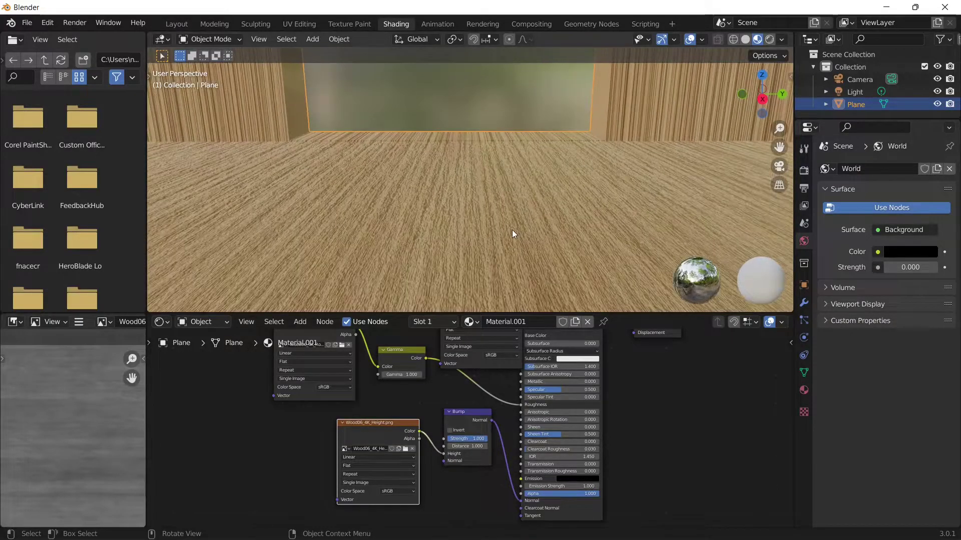
pyautogui.scroll(-2, 449, 236)
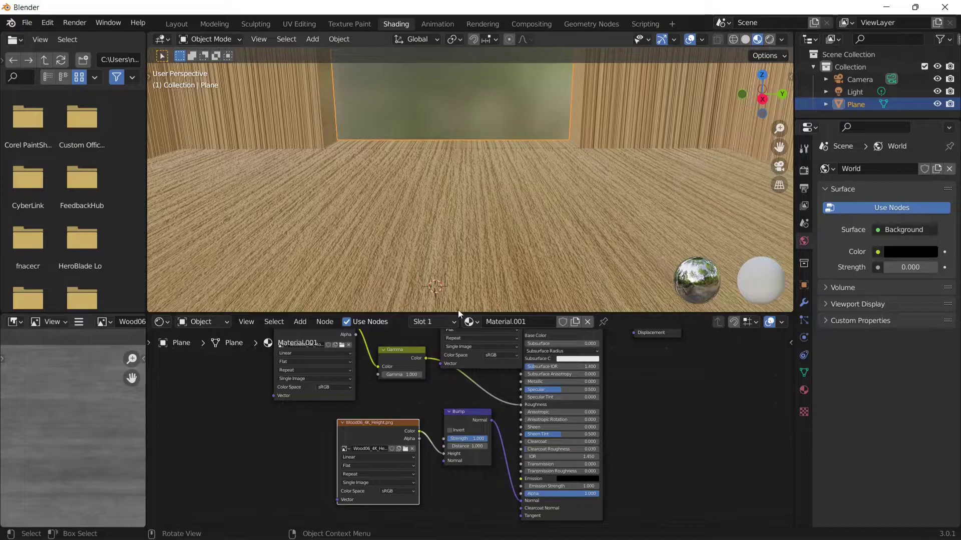
# Step: Try different Strength and Distance values on the Bump node, and set the Distance back to 1
pyautogui.moveTo(480, 438)
pyautogui.mouseDown()
pyautogui.moveTo(440, 438)
pyautogui.moveTo(480, 438)
pyautogui.mouseUp()
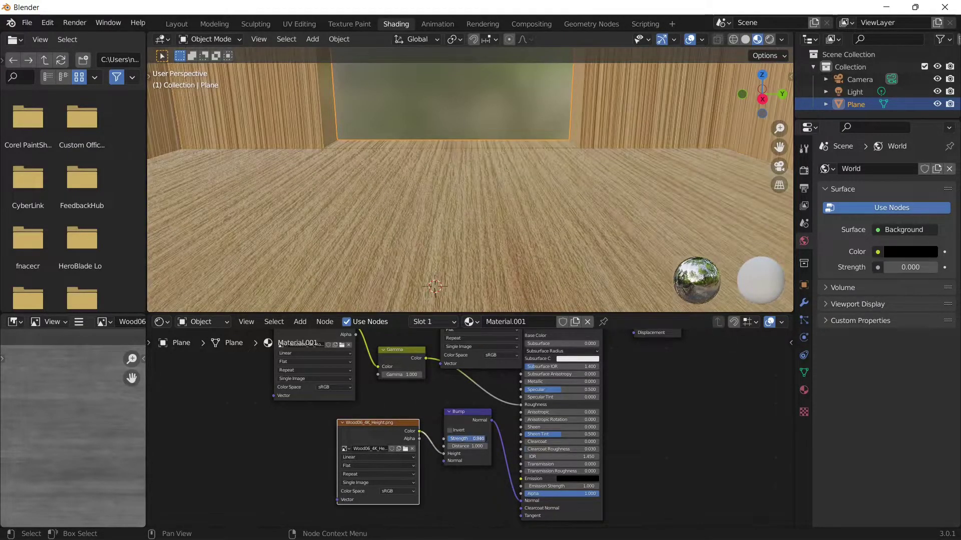
pyautogui.scroll(2, 539, 179)
pyautogui.moveTo(768, 81); pyautogui.dragTo(672, 83)
pyautogui.moveTo(471, 447); pyautogui.dragTo(509, 446)
pyautogui.click(468, 446)
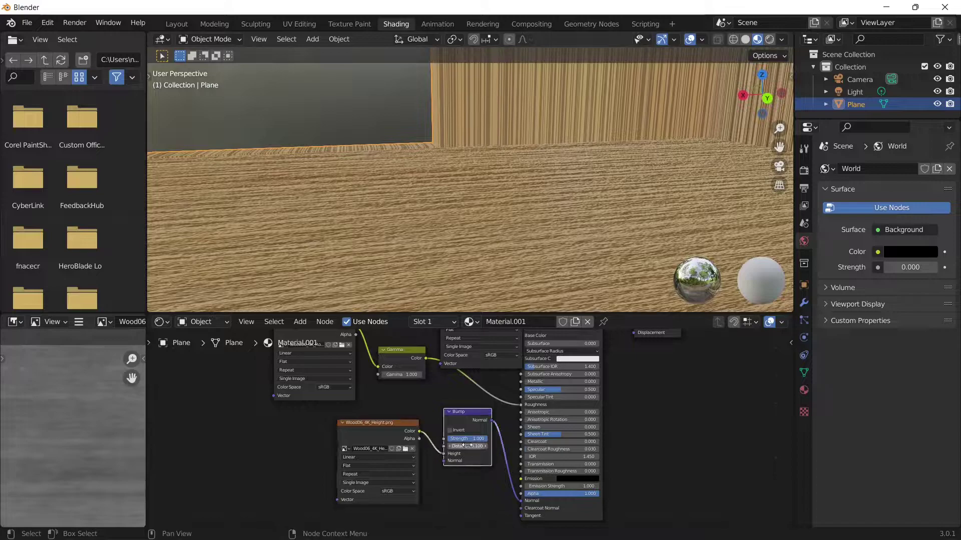
pyautogui.write('1')
pyautogui.press('Return')
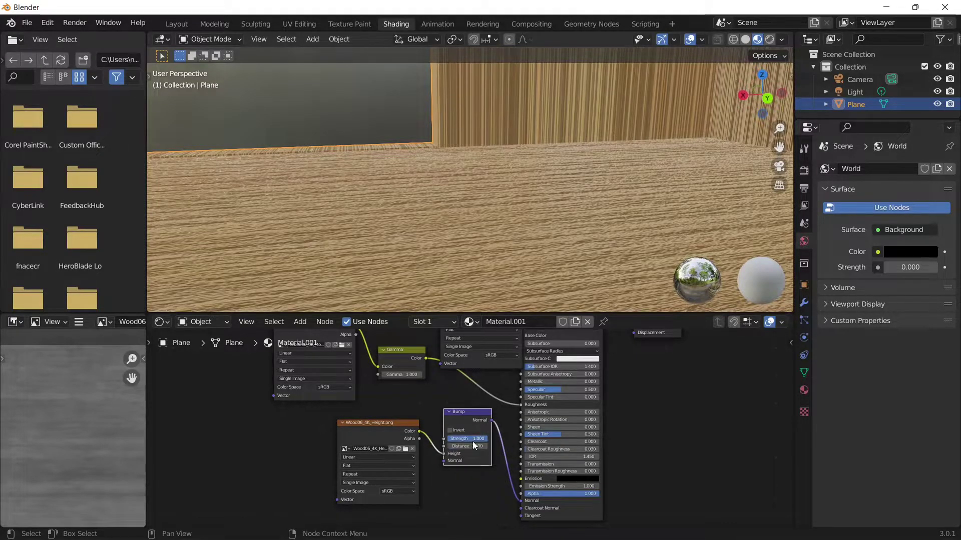
# Step: Set the Bump node's Strength to 0.650 and check the wood relief on the room's floor
pyautogui.moveTo(465, 438)
pyautogui.mouseDown()
pyautogui.moveTo(427, 439)
pyautogui.moveTo(473, 438)
pyautogui.mouseUp()
pyautogui.click(473, 439)
pyautogui.write('0')
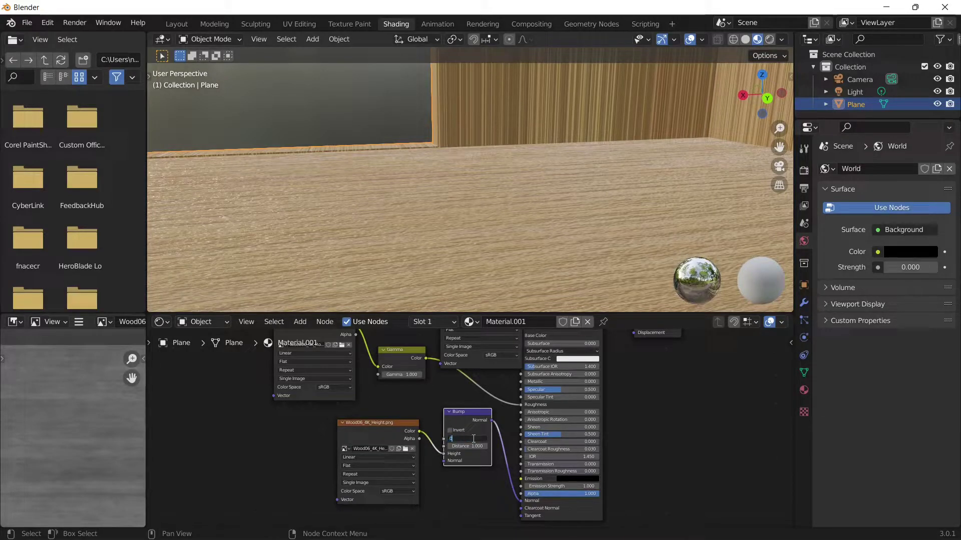
pyautogui.write('.650')
pyautogui.moveTo(746, 77); pyautogui.dragTo(815, 62)
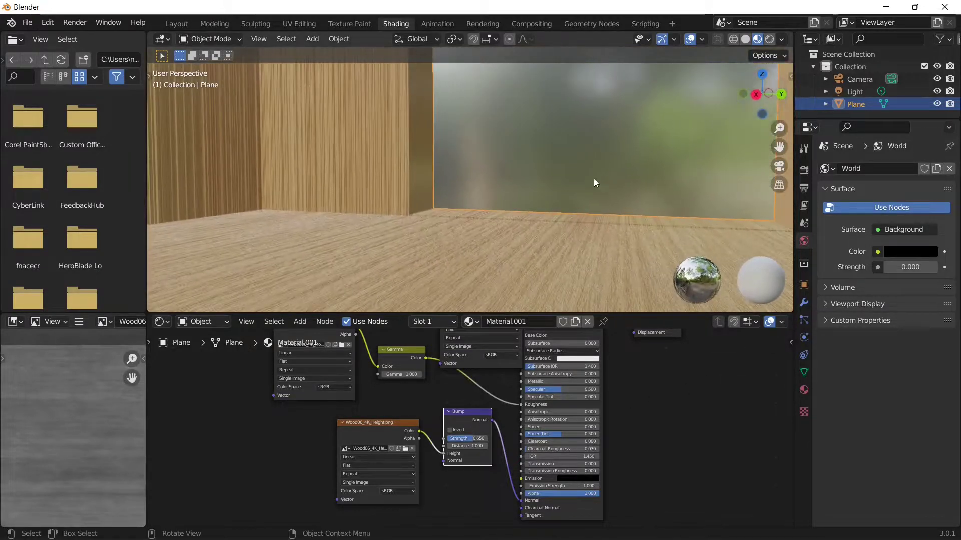
pyautogui.scroll(-5, 628, 171)
pyautogui.moveTo(782, 100); pyautogui.dragTo(803, 180)
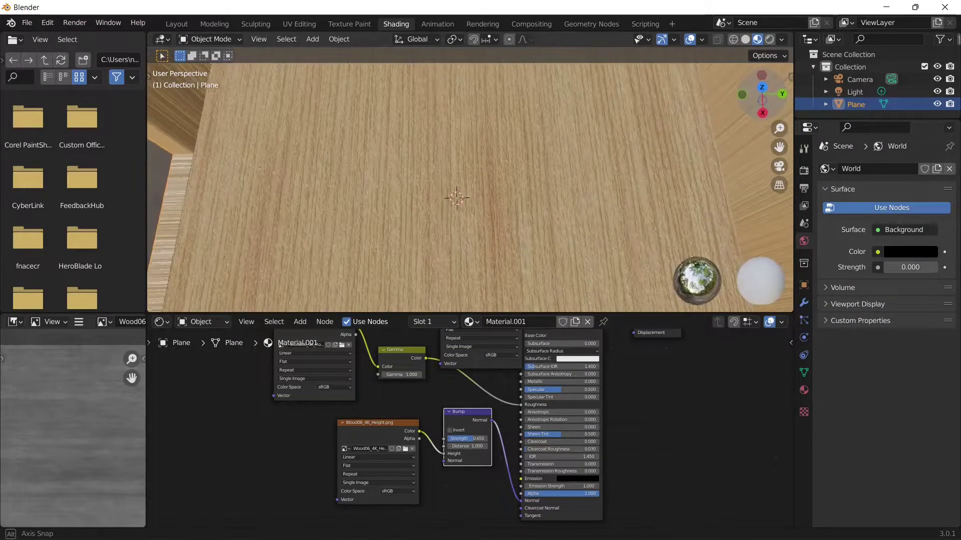
pyautogui.scroll(6, 558, 124)
pyautogui.scroll(-5, 501, 170)
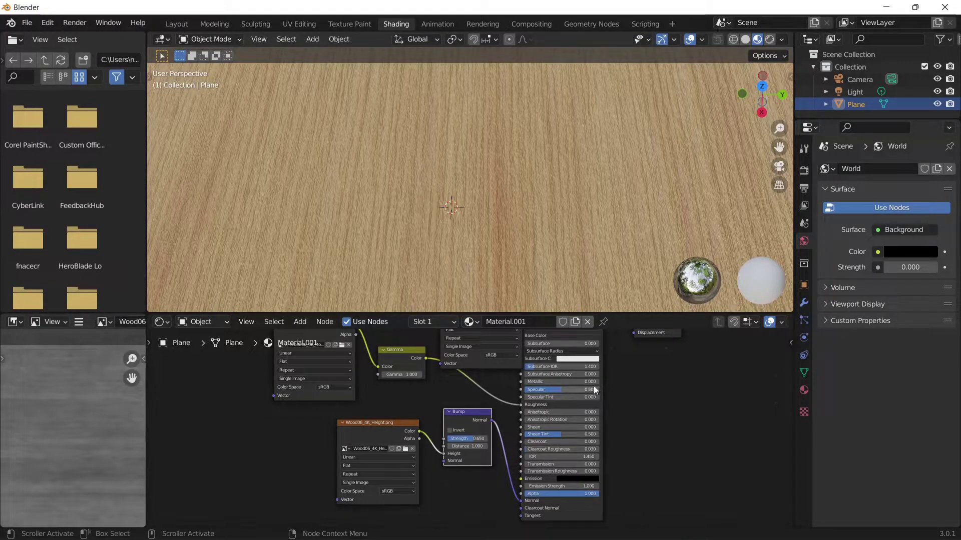
# Step: Duplicate the Wood06_4K_Height.png texture node beside the Principled BSDF, and move the Material Output away to make room
pyautogui.moveTo(642, 390); pyautogui.dragTo(647, 435, button='middle')
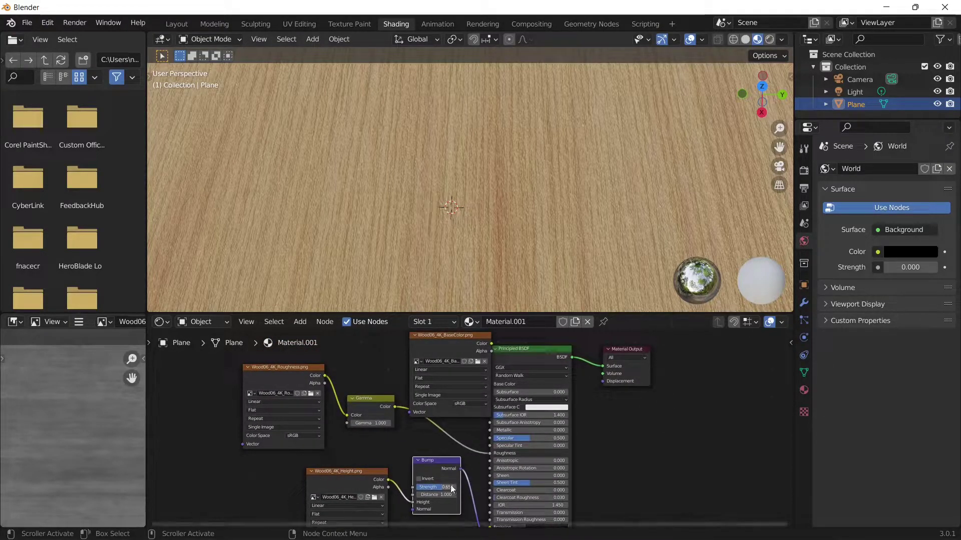
pyautogui.scroll(-1, 466, 455)
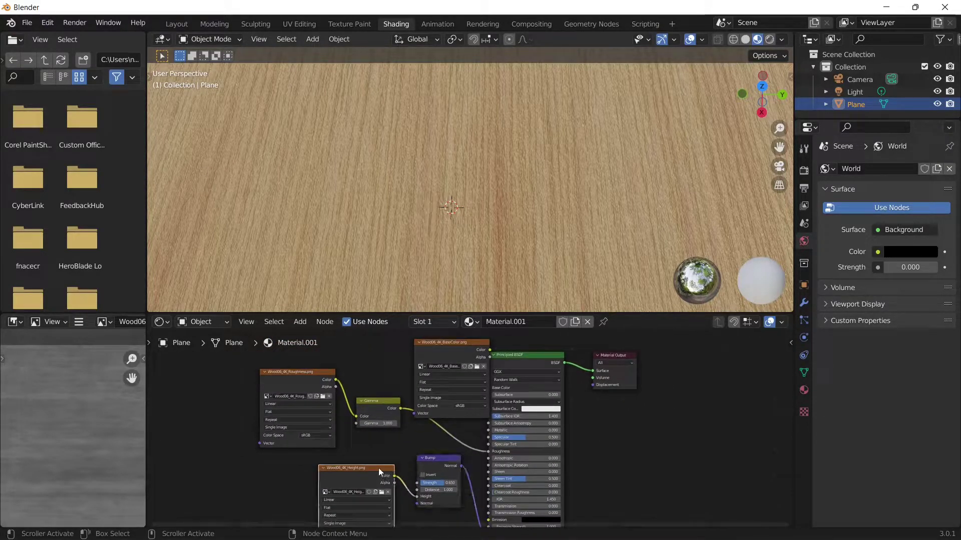
pyautogui.hotkey('shift', 'd')
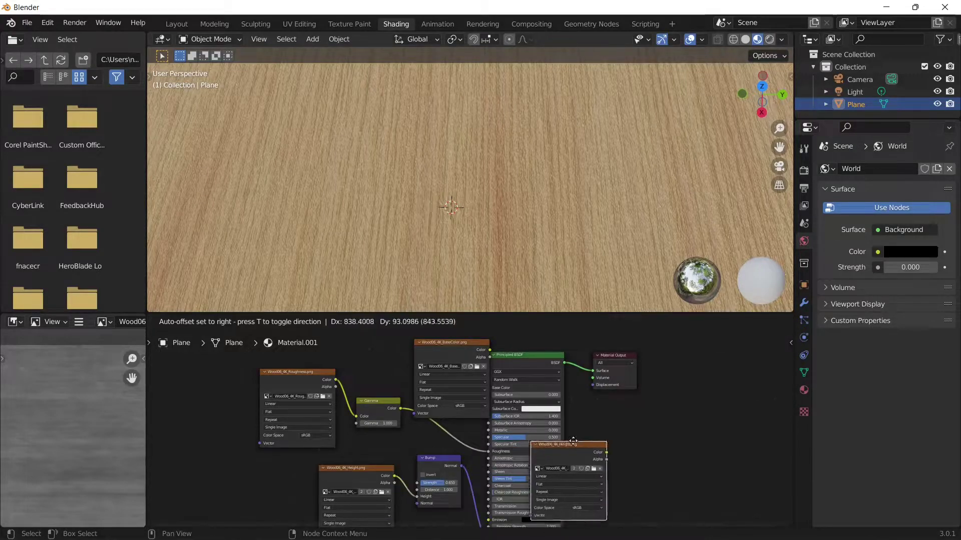
pyautogui.click(621, 430)
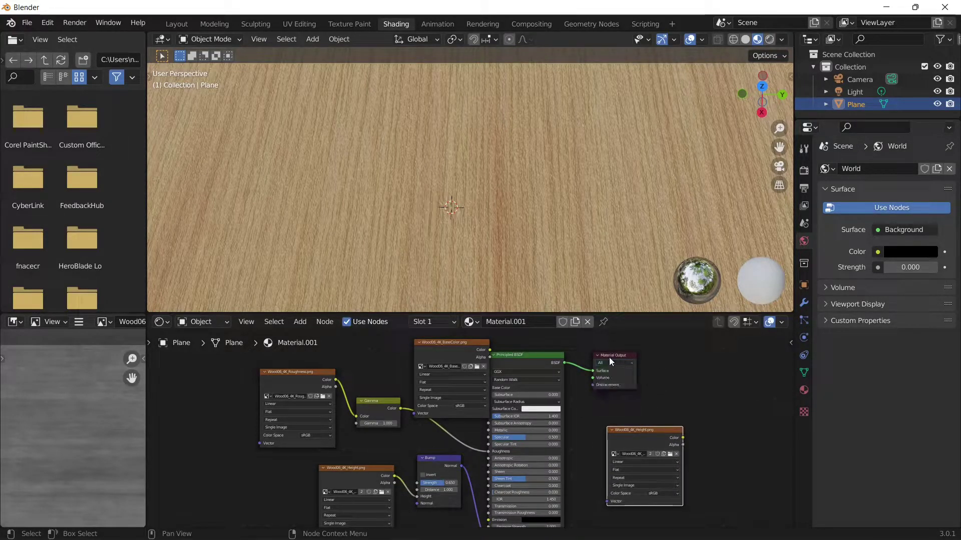
pyautogui.moveTo(608, 357); pyautogui.dragTo(684, 360)
pyautogui.moveTo(642, 429); pyautogui.dragTo(617, 431)
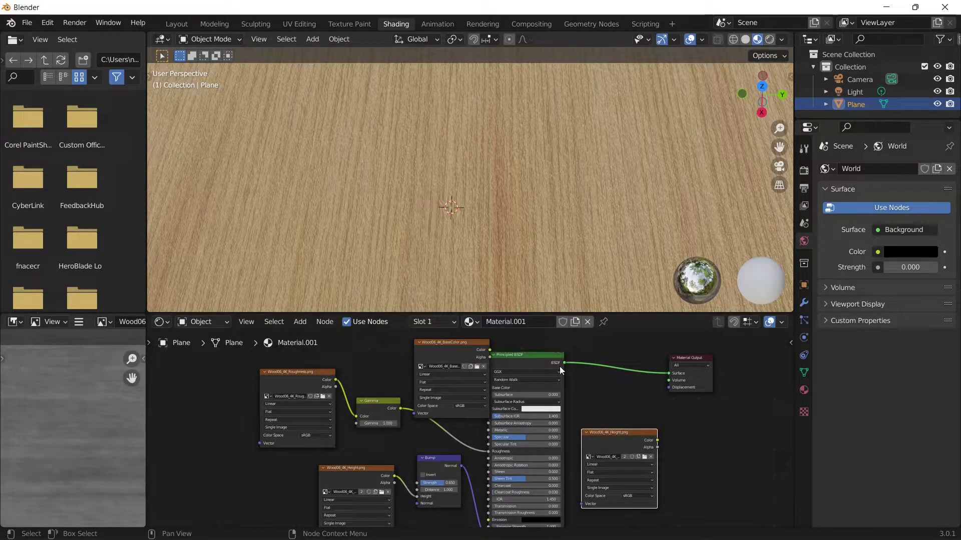
pyautogui.moveTo(659, 440); pyautogui.dragTo(658, 419)
# Step: Add a Displacement node beside the duplicated height texture and connect the texture's Color to its Height input
pyautogui.click(300, 322)
pyautogui.click(320, 333)
pyautogui.write('Dis')
pyautogui.click(346, 358)
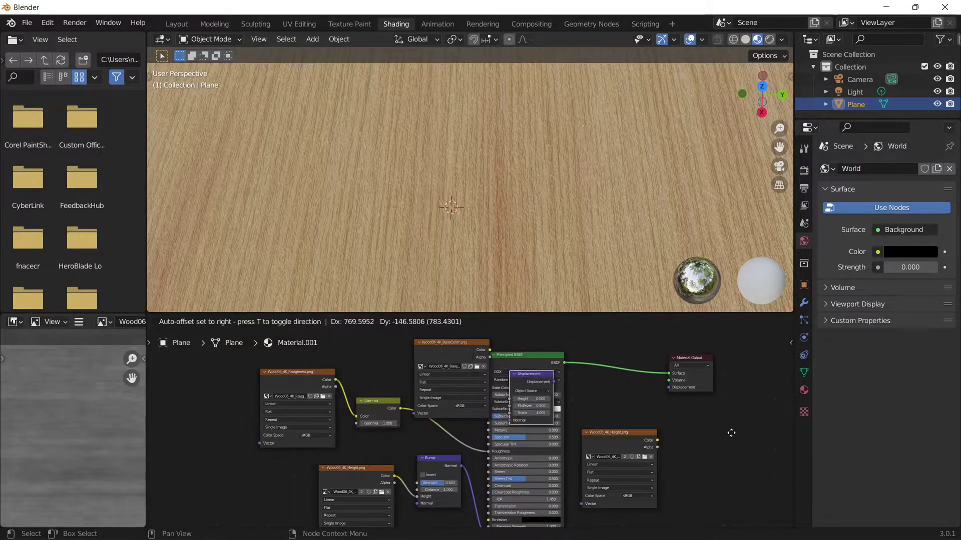
pyautogui.click(899, 472)
pyautogui.moveTo(621, 401); pyautogui.dragTo(664, 452)
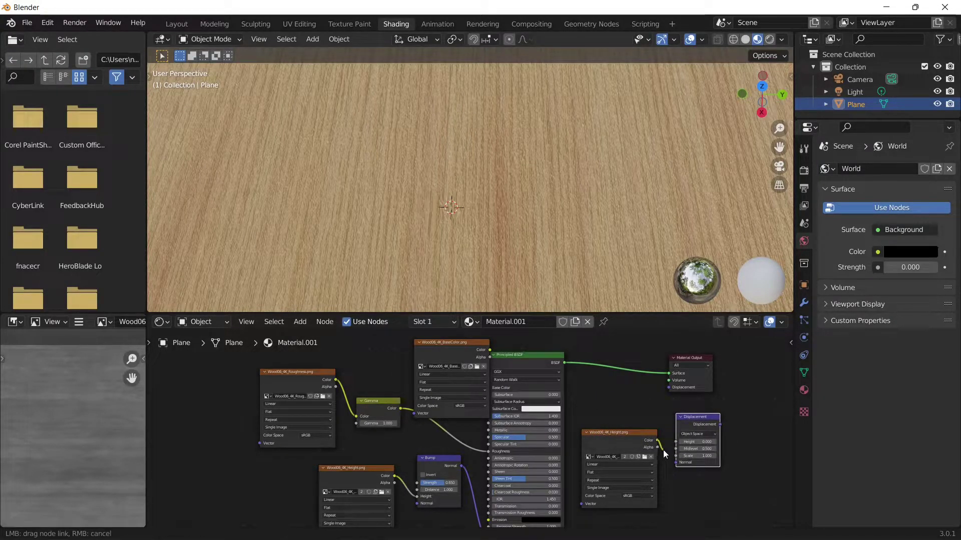
pyautogui.moveTo(668, 440); pyautogui.dragTo(676, 442)
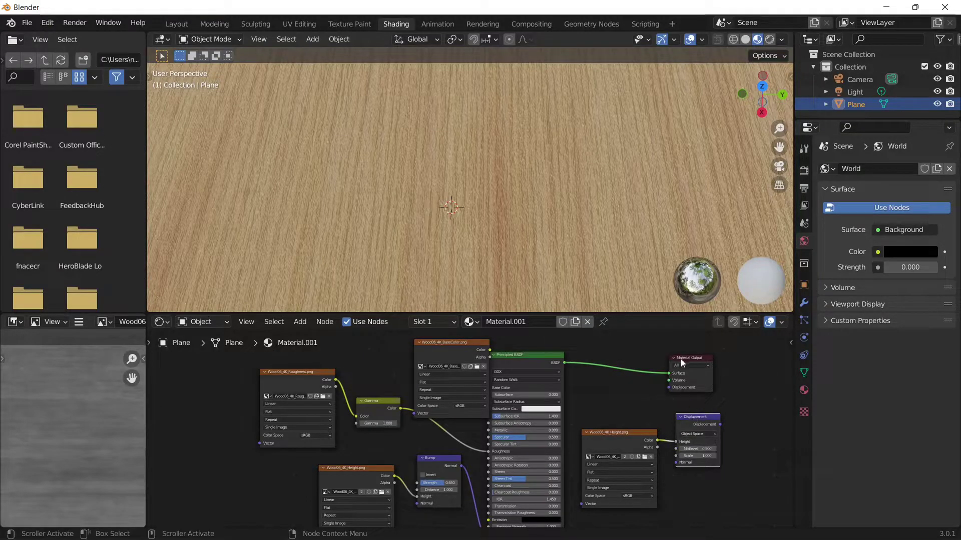
# Step: Move the Material Output farther out and connect the Displacement node's output to its Displacement input
pyautogui.moveTo(680, 358); pyautogui.dragTo(731, 365)
pyautogui.moveTo(721, 427); pyautogui.dragTo(719, 395)
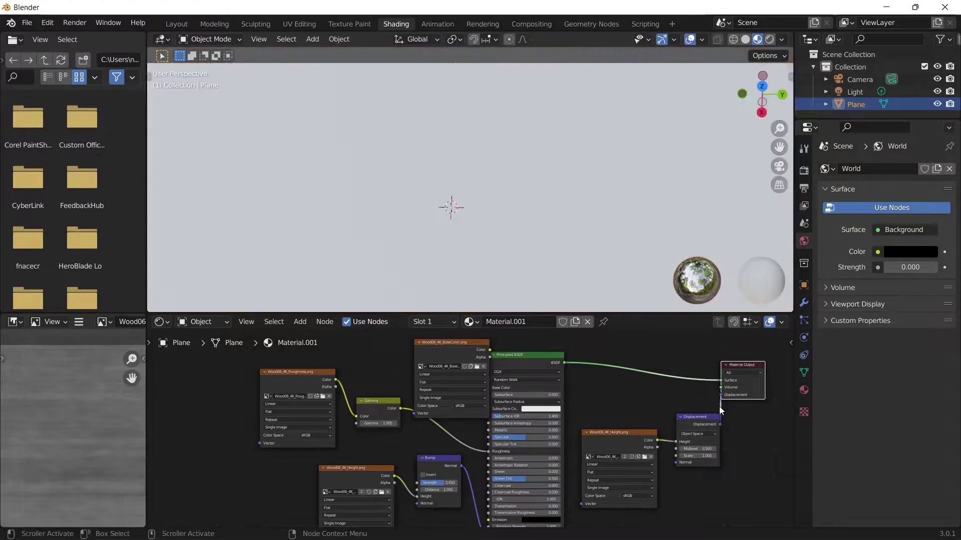
pyautogui.scroll(5, 638, 150)
pyautogui.moveTo(767, 98); pyautogui.dragTo(657, 28)
# Step: Try adjusting the Displacement node's Midlevel, and set it back to 0.500
pyautogui.moveTo(698, 449)
pyautogui.mouseDown()
pyautogui.moveTo(729, 448)
pyautogui.moveTo(695, 450)
pyautogui.mouseUp()
pyautogui.click(695, 450)
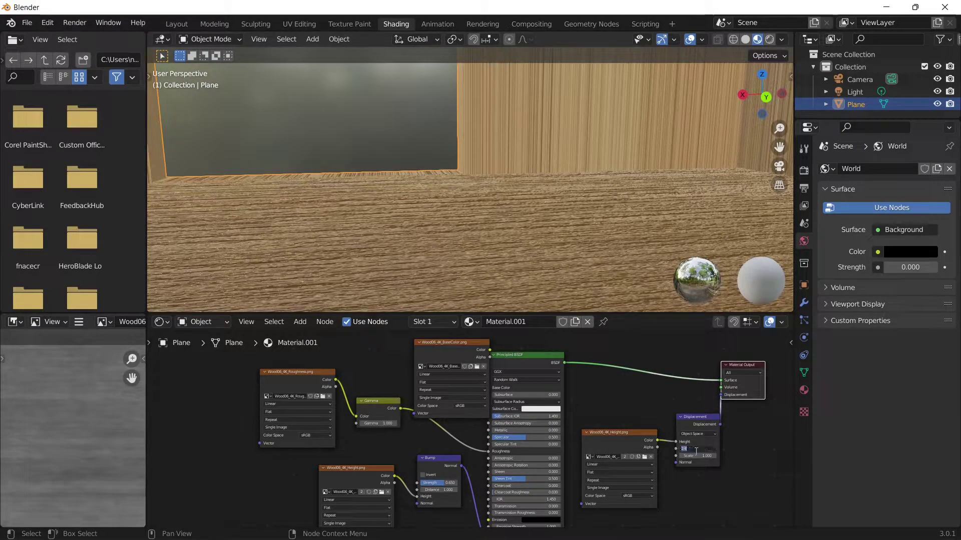
pyautogui.write('0.500')
pyautogui.press('Return')
# Step: Examine the wood relief on the floor and walls from several angles, in both Material Preview and Rendered shading
pyautogui.scroll(2, 706, 223)
pyautogui.scroll(-2, 705, 221)
pyautogui.moveTo(764, 88); pyautogui.dragTo(811, 150)
pyautogui.scroll(2, 623, 152)
pyautogui.scroll(-3, 709, 127)
pyautogui.moveTo(753, 102); pyautogui.dragTo(744, 49)
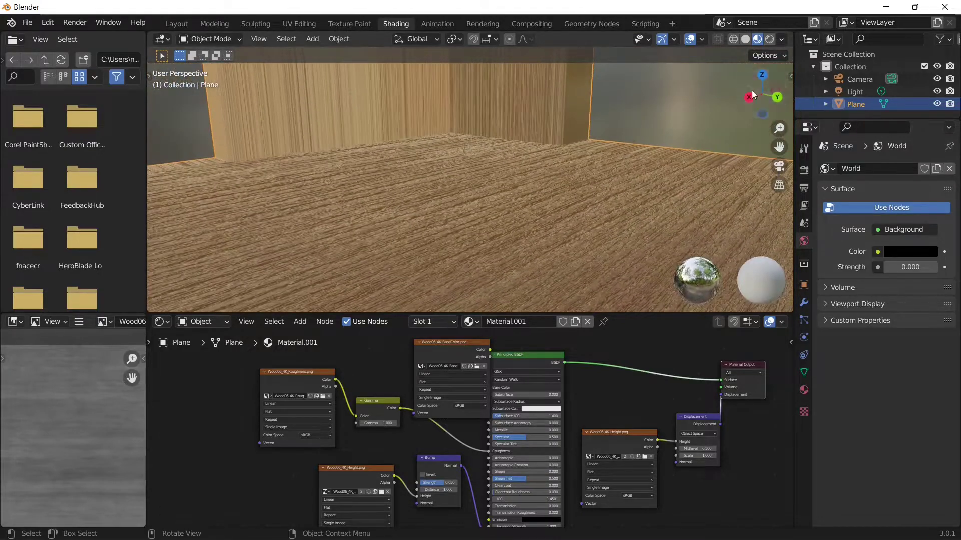
pyautogui.click(770, 41)
pyautogui.scroll(-7, 628, 160)
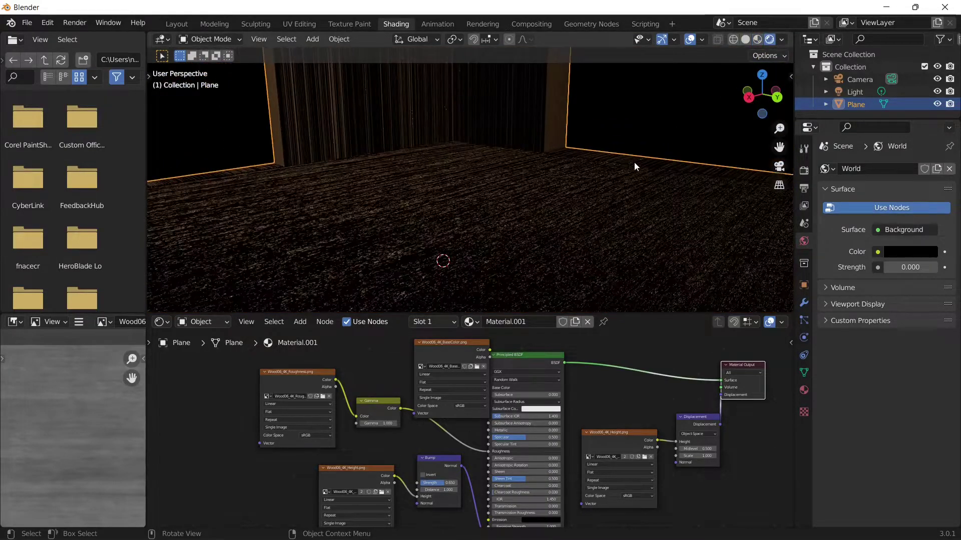
pyautogui.scroll(5, 620, 175)
pyautogui.click(760, 40)
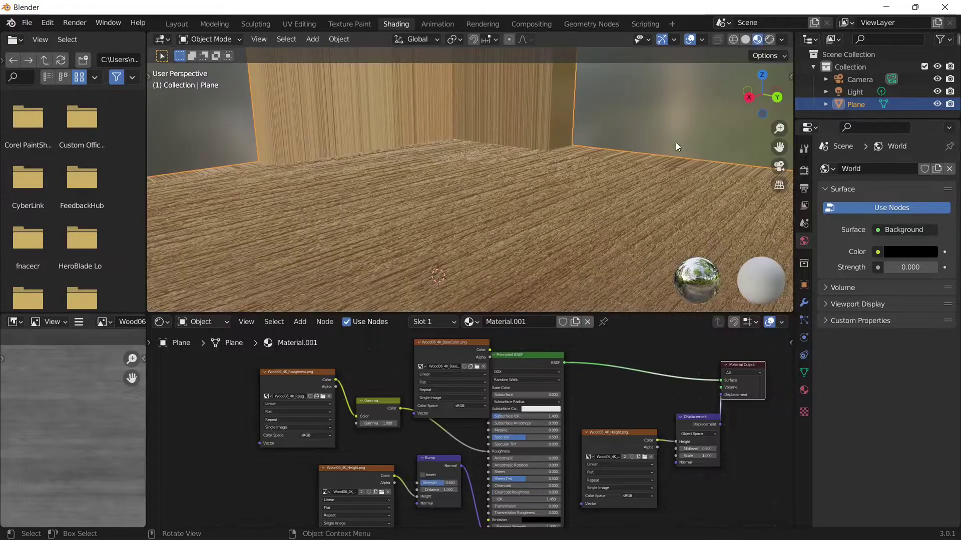
# Step: Reposition the Displacement node and its height texture, and move the Bump node and its texture away from the Principled BSDF
pyautogui.moveTo(623, 430); pyautogui.dragTo(641, 442)
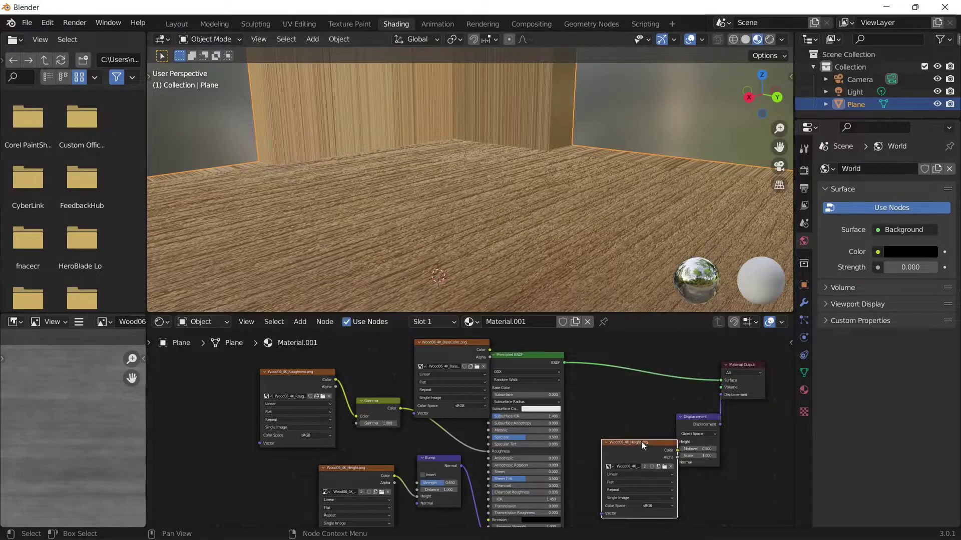
pyautogui.moveTo(697, 417); pyautogui.dragTo(688, 393)
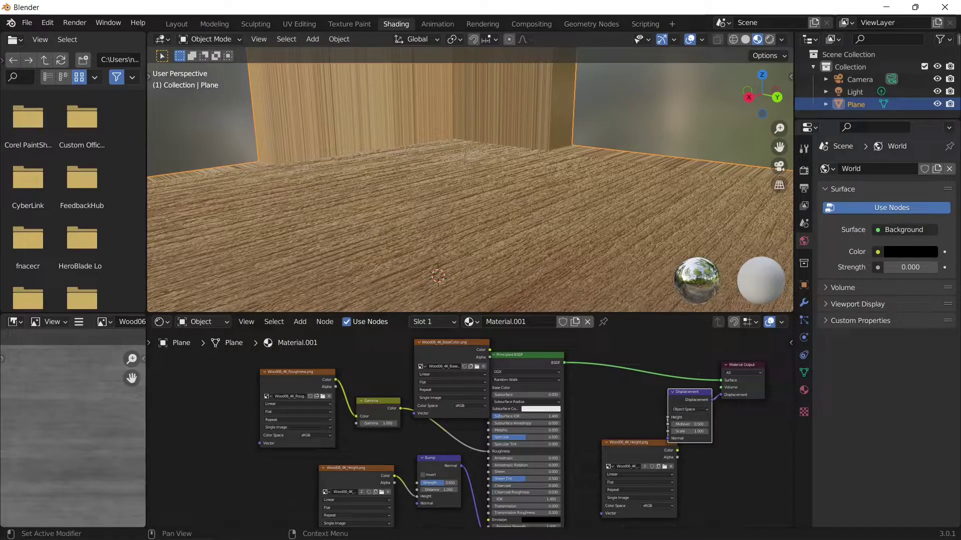
pyautogui.moveTo(605, 409); pyautogui.dragTo(721, 521, button='middle')
pyautogui.moveTo(565, 375); pyautogui.dragTo(547, 381)
pyautogui.moveTo(480, 390); pyautogui.dragTo(409, 393)
pyautogui.moveTo(535, 383); pyautogui.dragTo(498, 384)
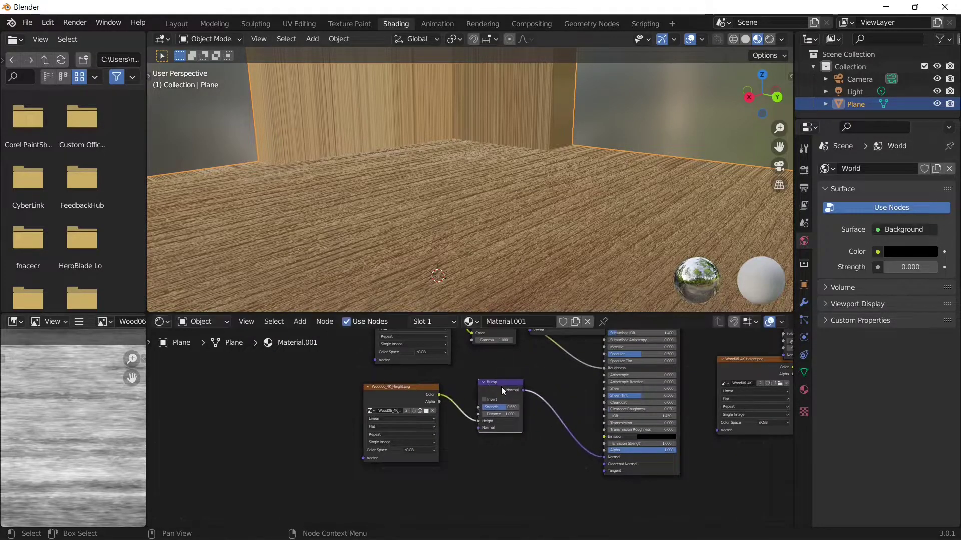
# Step: Add a MixRGB node and place it between the Bump node and the Principled BSDF
pyautogui.click(298, 322)
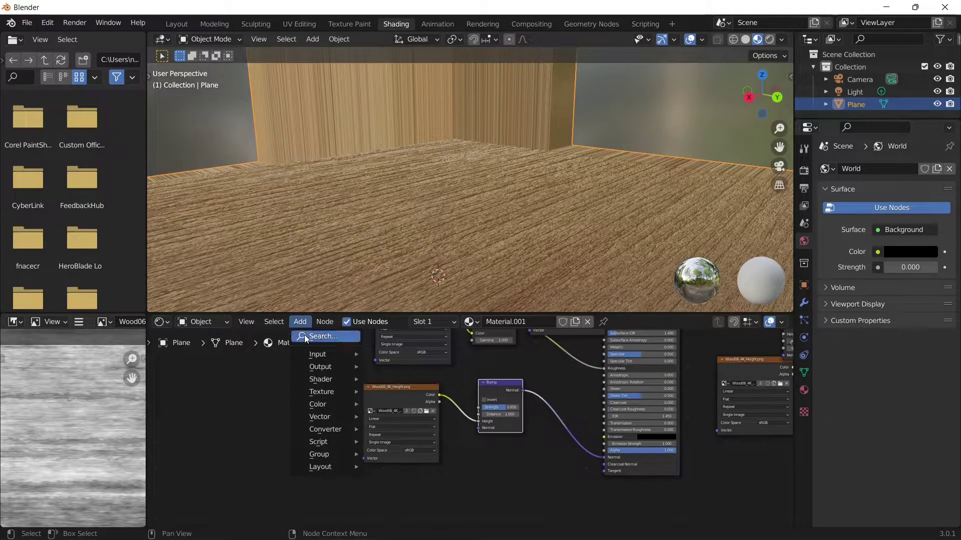
pyautogui.click(304, 335)
pyautogui.write('mix')
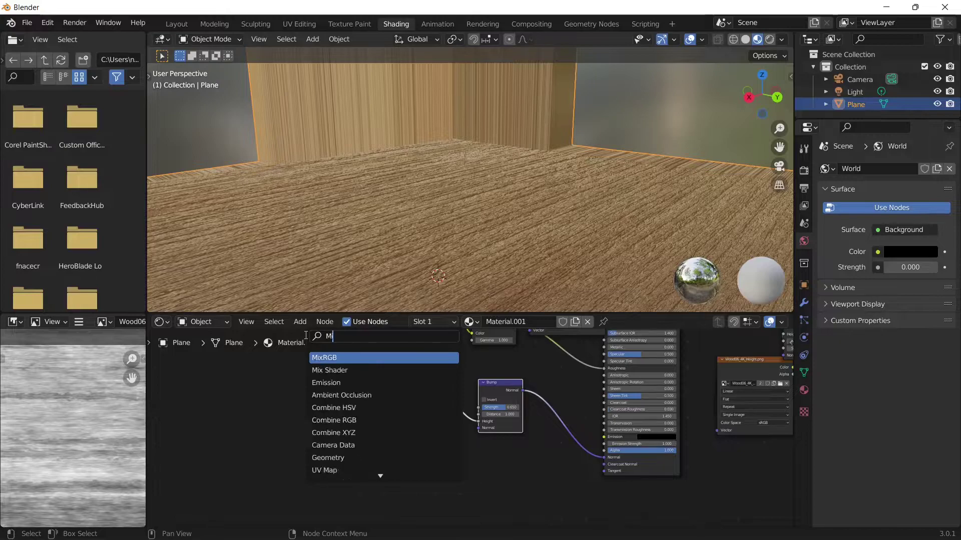
pyautogui.press('Return')
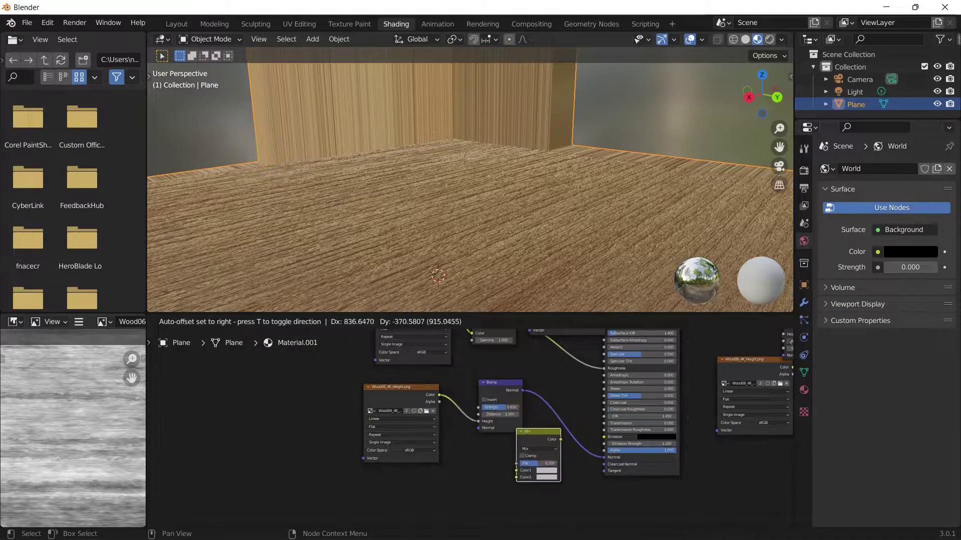
pyautogui.click(558, 423)
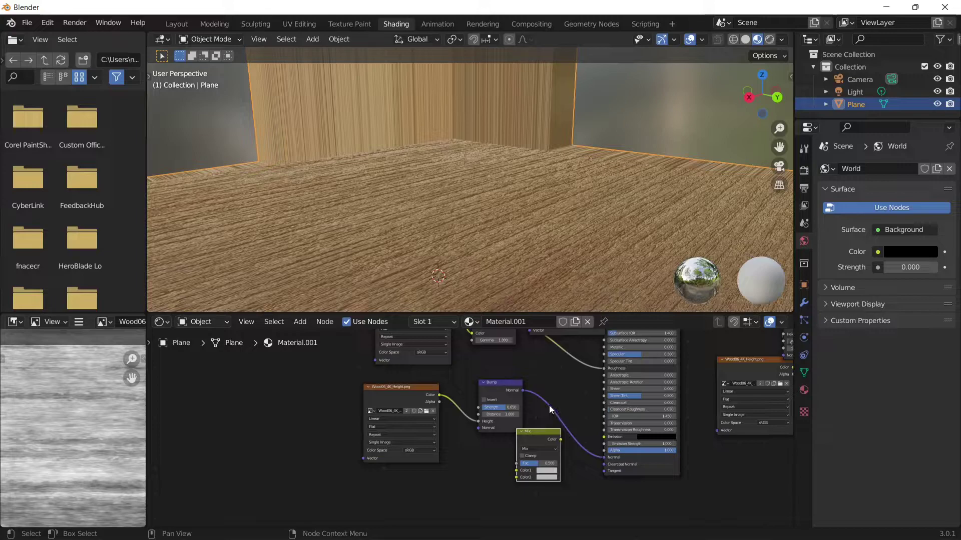
# Step: Disconnect the Bump node from the Principled BSDF, link its Normal output to the Mix node's Color1, and reposition both nodes
pyautogui.moveTo(511, 389); pyautogui.dragTo(479, 383)
pyautogui.moveTo(539, 433); pyautogui.dragTo(532, 444)
pyautogui.moveTo(603, 457); pyautogui.dragTo(543, 414)
pyautogui.moveTo(478, 382); pyautogui.dragTo(461, 416)
pyautogui.moveTo(518, 446); pyautogui.dragTo(508, 430)
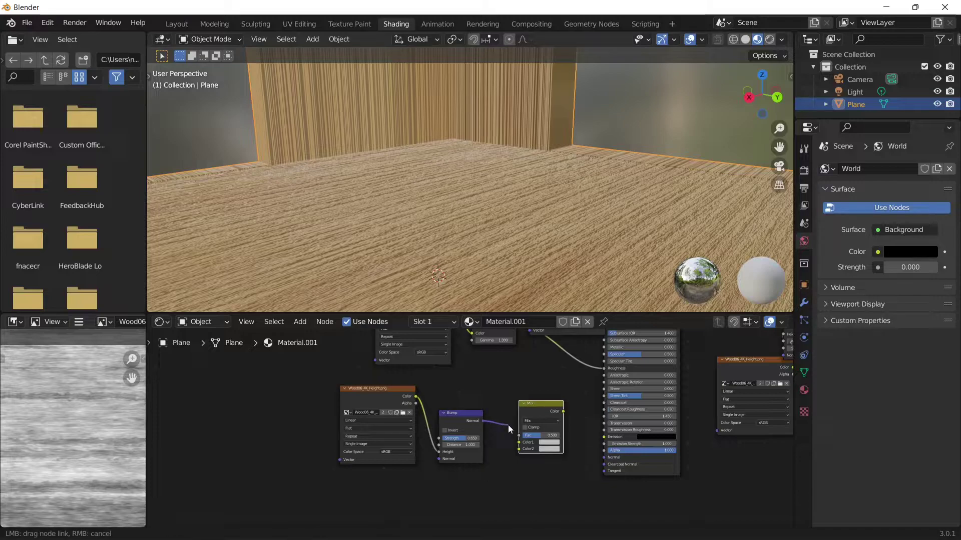
pyautogui.moveTo(514, 443); pyautogui.dragTo(519, 442)
pyautogui.moveTo(529, 401); pyautogui.dragTo(523, 387)
# Step: Add an Image Texture node beside the bump's height texture and load Wood06_4K_Normal.png into it
pyautogui.click(306, 323)
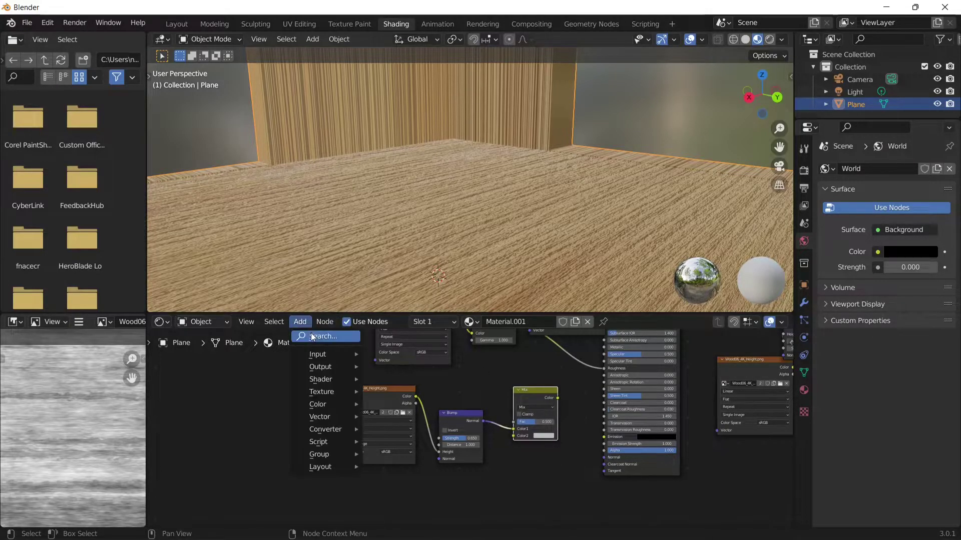
pyautogui.click(321, 334)
pyautogui.write('Imag')
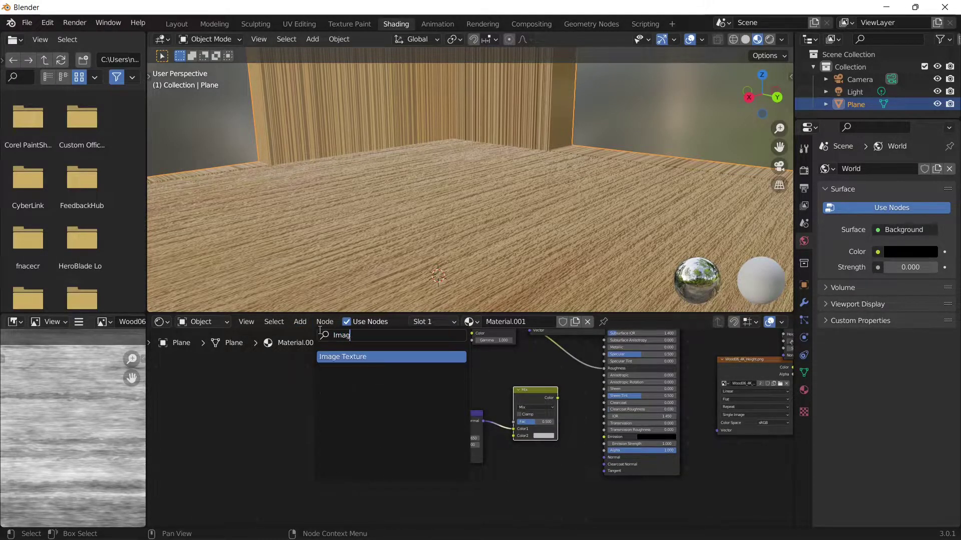
pyautogui.press('Return')
pyautogui.click(238, 461)
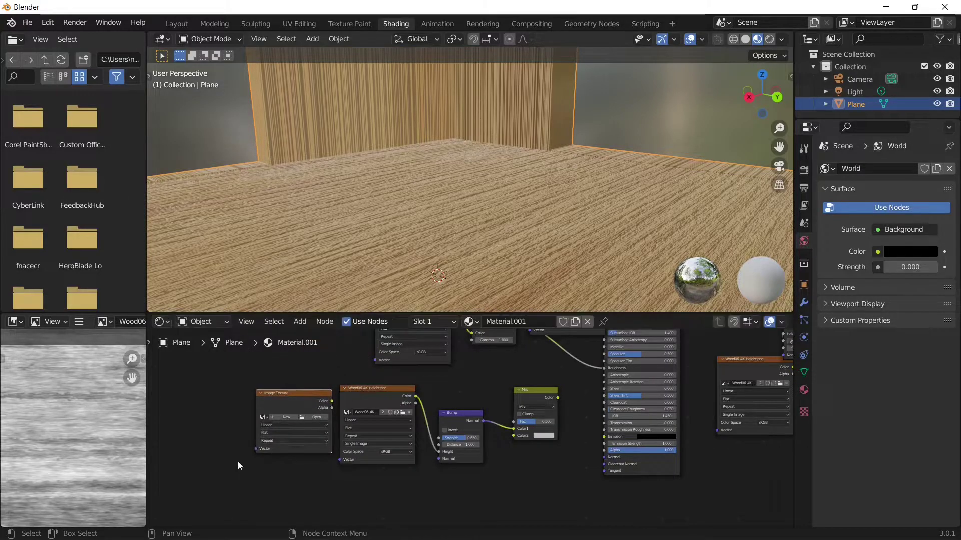
pyautogui.click(322, 418)
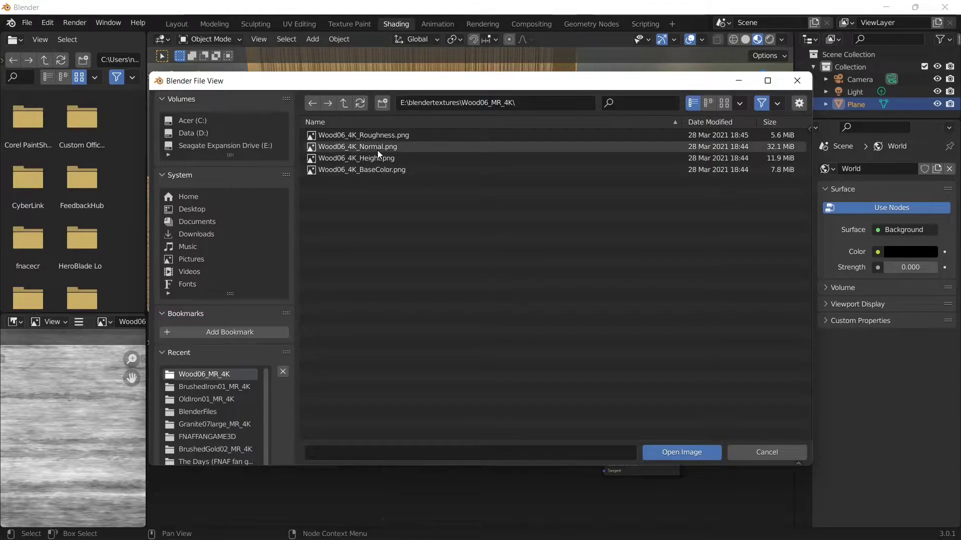
pyautogui.doubleClick(377, 150)
# Step: Shift the height texture and Bump node aside and add an RGB Curves node next to the normal texture
pyautogui.moveTo(383, 342); pyautogui.dragTo(382, 385)
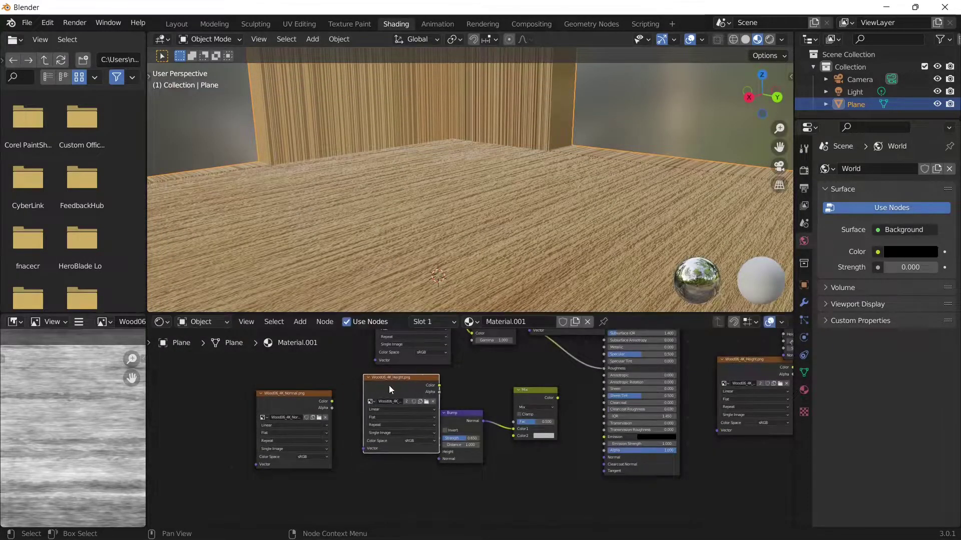
pyautogui.moveTo(468, 411); pyautogui.dragTo(489, 400)
pyautogui.click(300, 322)
pyautogui.click(321, 336)
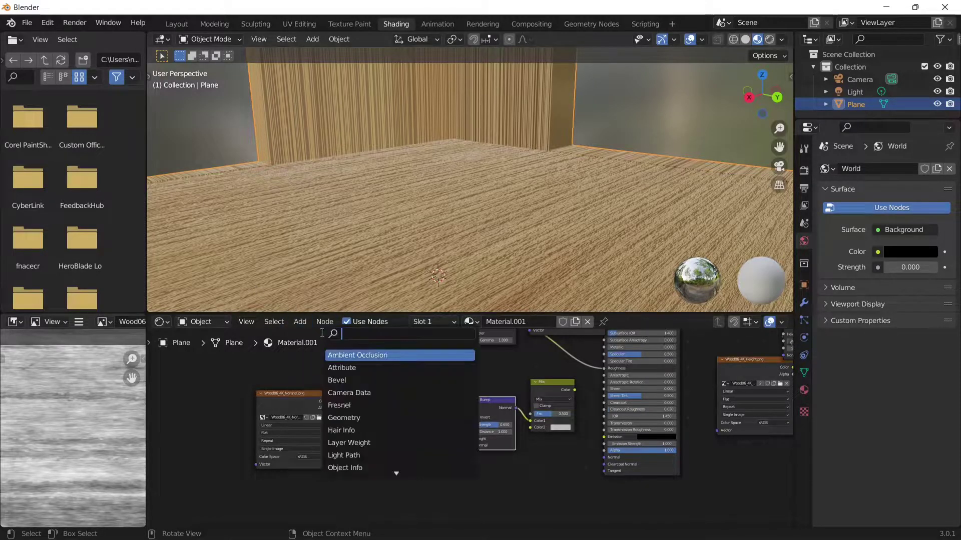
pyautogui.write('RGB')
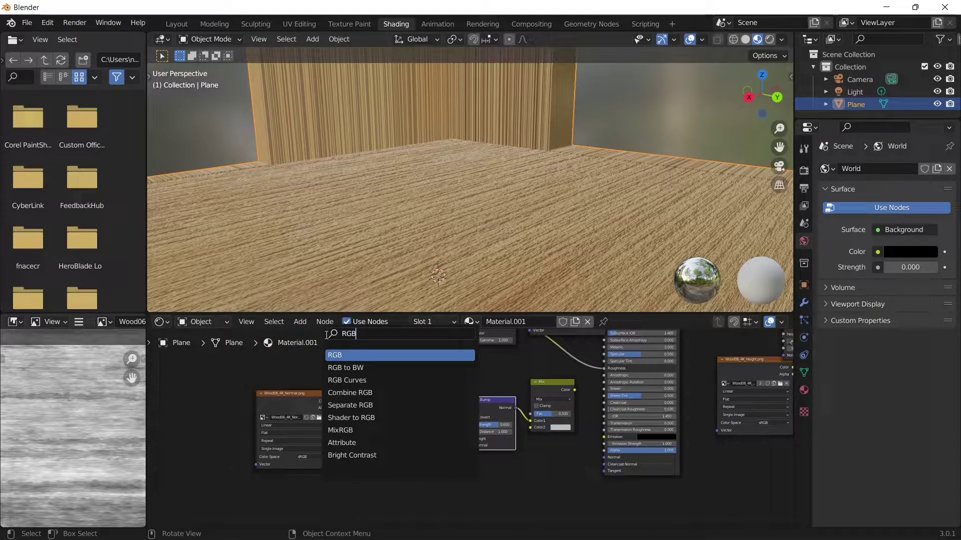
pyautogui.write(' c')
pyautogui.press('Return')
pyautogui.click(385, 443)
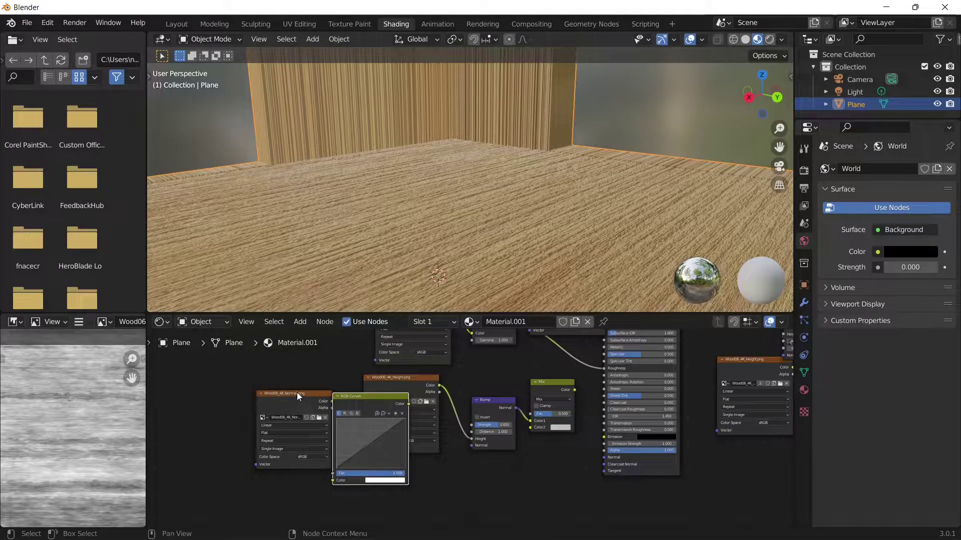
# Step: Link the normal texture's Color to the RGB Curves node's Color input and space these nodes apart from the height texture
pyautogui.click(356, 374)
pyautogui.moveTo(319, 394); pyautogui.dragTo(292, 397)
pyautogui.moveTo(352, 393); pyautogui.dragTo(347, 397)
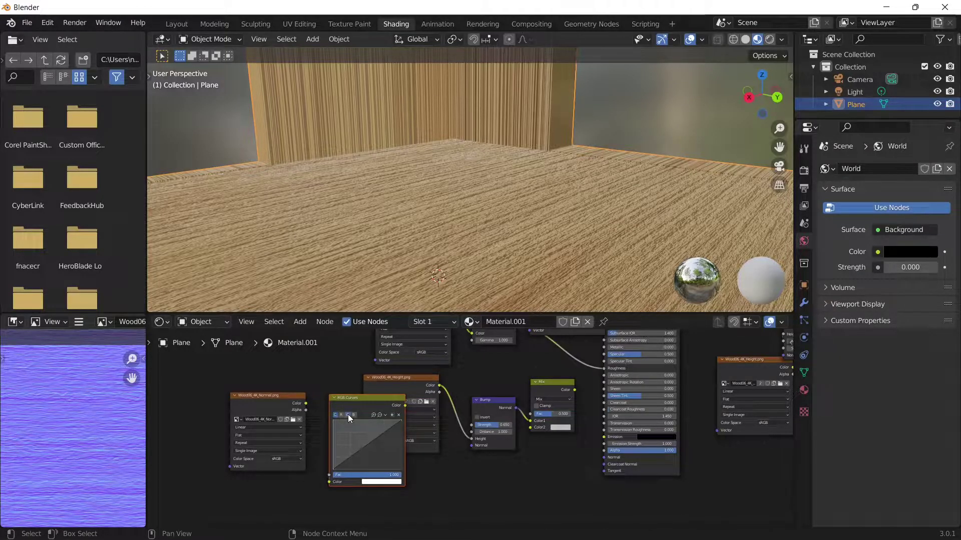
pyautogui.moveTo(421, 377); pyautogui.dragTo(434, 378)
pyautogui.moveTo(349, 399); pyautogui.dragTo(300, 480)
pyautogui.click(402, 383)
pyautogui.moveTo(401, 383); pyautogui.dragTo(412, 389)
# Step: Add a Normal Map node and link the RGB Curves node's Color output to its Color input, spacing the nodes out
pyautogui.click(300, 322)
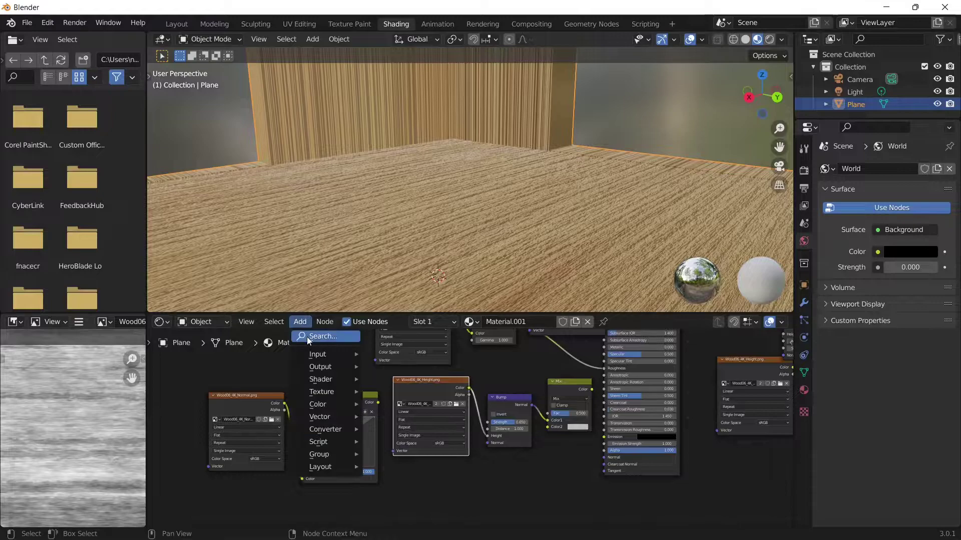
pyautogui.click(309, 337)
pyautogui.write('Norm')
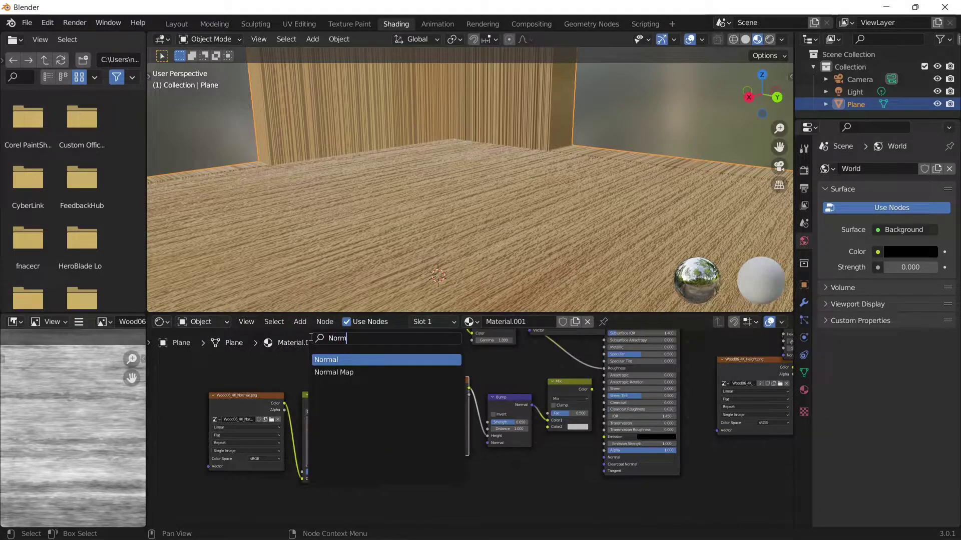
pyautogui.click(330, 373)
pyautogui.click(304, 386)
pyautogui.moveTo(240, 397); pyautogui.dragTo(203, 395)
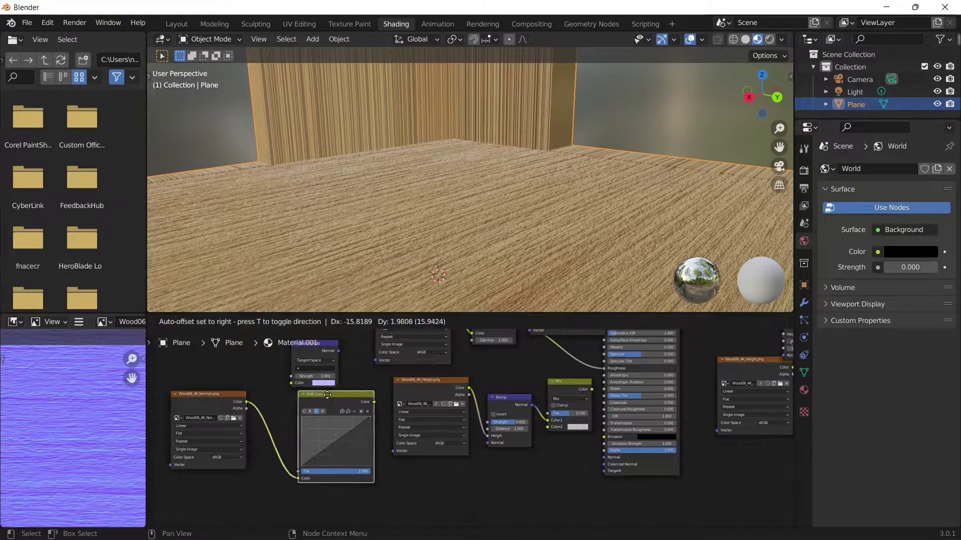
pyautogui.moveTo(301, 352); pyautogui.dragTo(351, 354)
pyautogui.moveTo(306, 395); pyautogui.dragTo(334, 390)
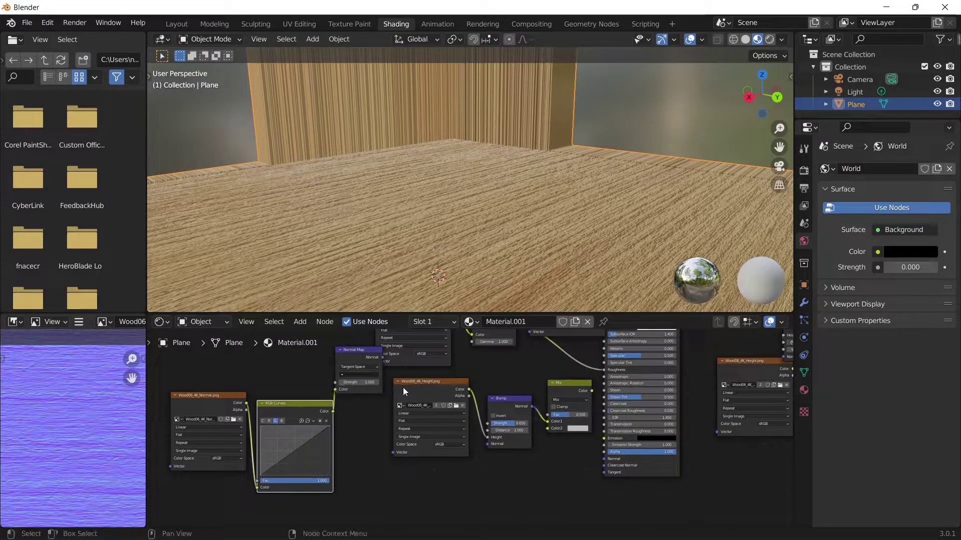
# Step: Move the bump's height texture and the Bump node lower to make room for the normal map chain
pyautogui.moveTo(403, 388); pyautogui.dragTo(404, 427)
pyautogui.moveTo(506, 401); pyautogui.dragTo(519, 419)
pyautogui.moveTo(568, 387)
pyautogui.mouseDown()
pyautogui.moveTo(582, 383)
pyautogui.moveTo(570, 386)
pyautogui.mouseUp()
pyautogui.moveTo(521, 419); pyautogui.dragTo(511, 416)
pyautogui.click(431, 420)
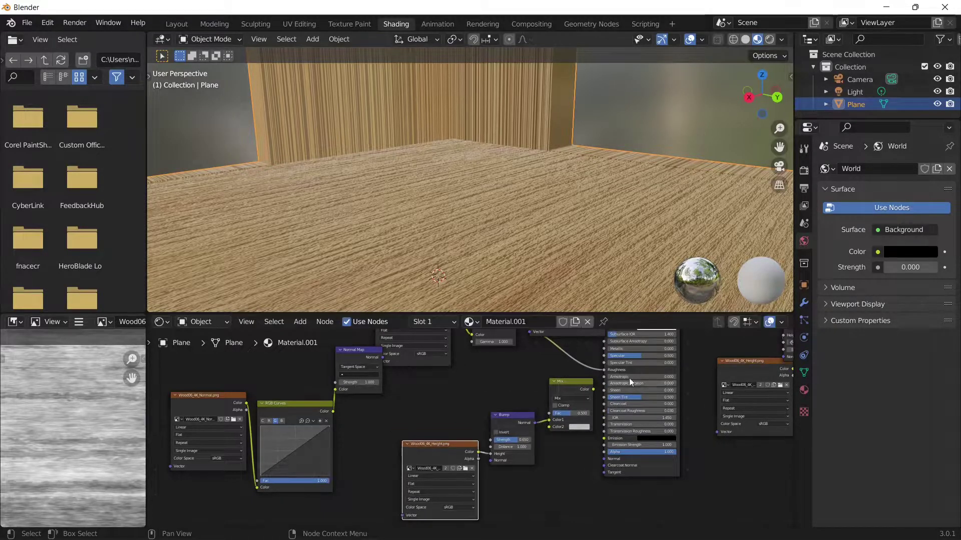
# Step: Move the Normal Map node down beside the RGB Curves node, clear of the roughness texture
pyautogui.scroll(-4, 607, 409)
pyautogui.scroll(1, 581, 378)
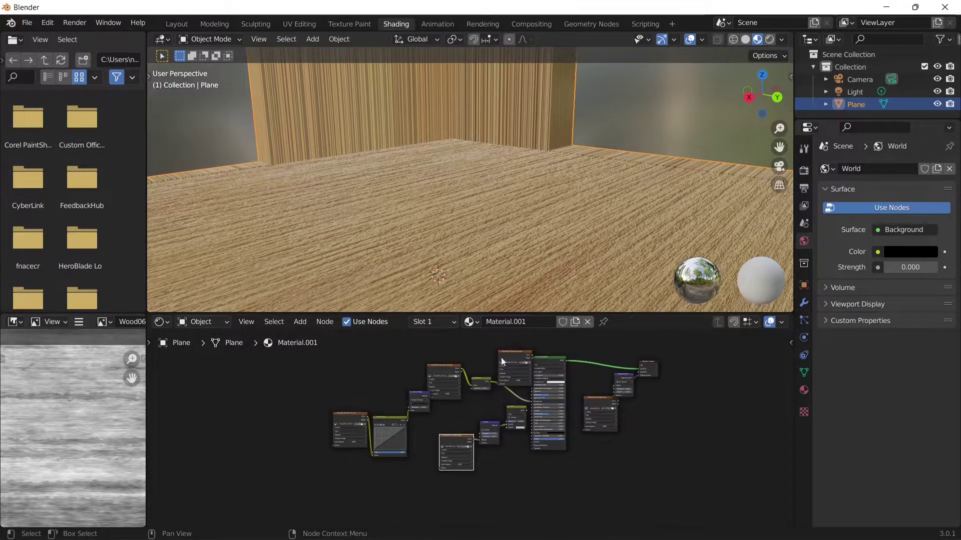
pyautogui.scroll(8, 496, 356)
pyautogui.moveTo(505, 381); pyautogui.dragTo(418, 466, button='middle')
pyautogui.moveTo(493, 371)
pyautogui.mouseDown()
pyautogui.moveTo(469, 371)
pyautogui.moveTo(479, 359)
pyautogui.mouseUp()
pyautogui.moveTo(353, 469); pyautogui.dragTo(395, 383, button='middle')
pyautogui.click(401, 443)
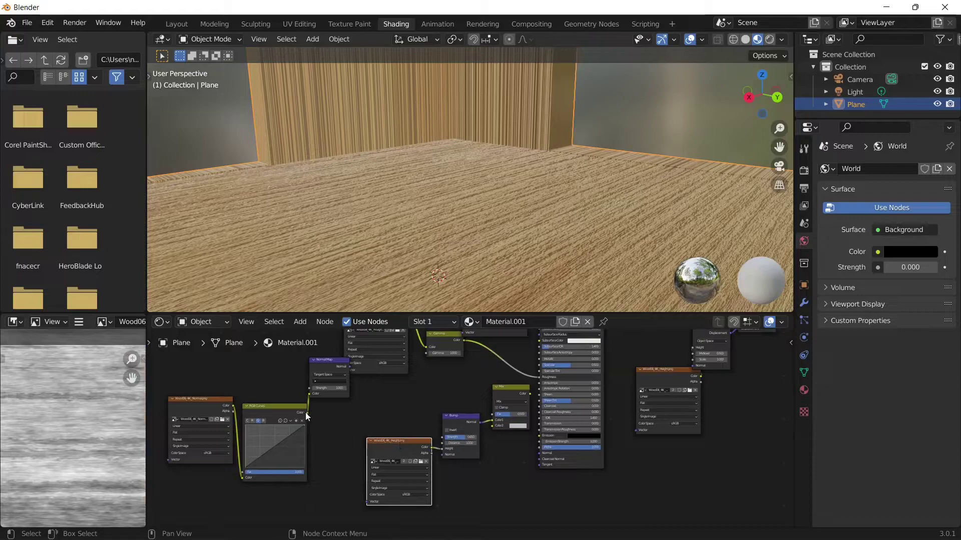
pyautogui.moveTo(320, 395); pyautogui.dragTo(333, 441)
pyautogui.scroll(2, 380, 423)
pyautogui.moveTo(385, 422); pyautogui.dragTo(400, 411, button='middle')
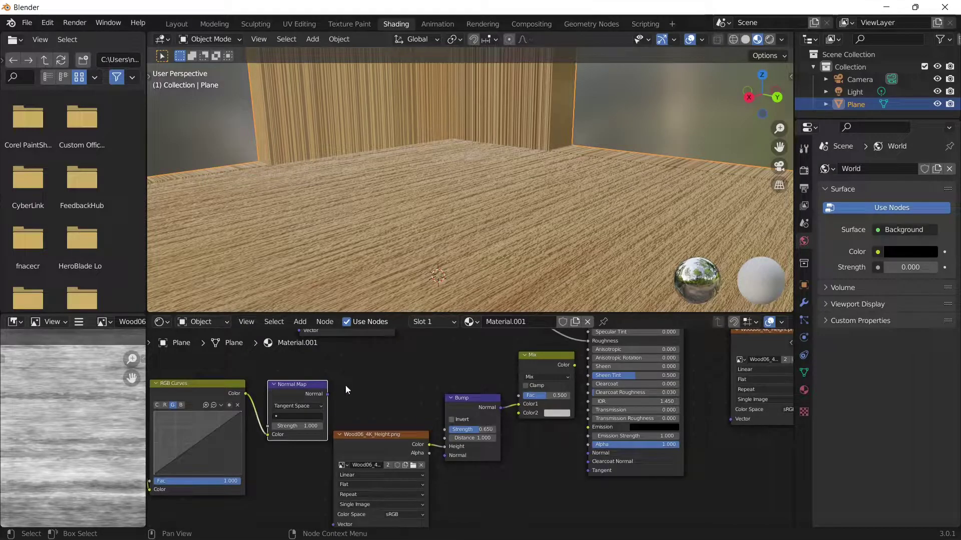
# Step: Link the Normal Map to the Mix node's Color2 and the Mix output to the Principled BSDF's Normal, repositioning the bump nodes
pyautogui.moveTo(328, 394); pyautogui.dragTo(521, 413)
pyautogui.moveTo(555, 359); pyautogui.dragTo(540, 364)
pyautogui.moveTo(473, 398); pyautogui.dragTo(472, 457)
pyautogui.moveTo(412, 431); pyautogui.dragTo(390, 441)
pyautogui.moveTo(390, 440); pyautogui.dragTo(369, 442)
pyautogui.moveTo(560, 373); pyautogui.dragTo(586, 454)
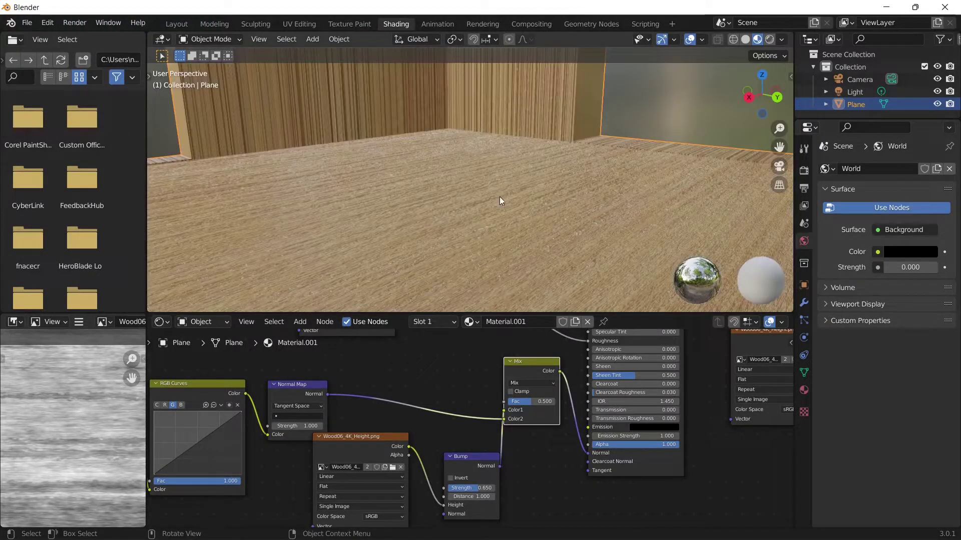
# Step: Set the Mix node's Fac to 0.440, judging the wood relief on the floor from several angles
pyautogui.moveTo(485, 235); pyautogui.dragTo(530, 130, button='middle')
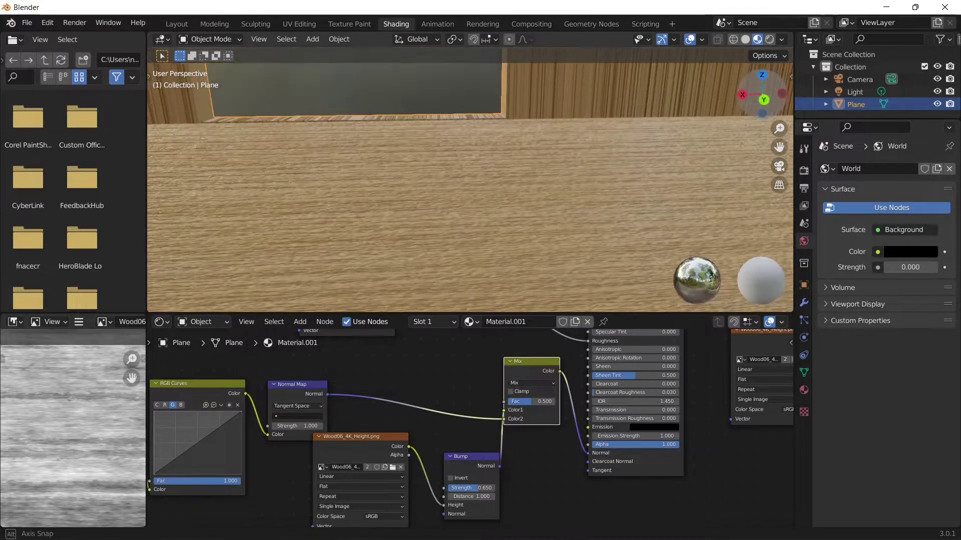
pyautogui.moveTo(532, 402); pyautogui.dragTo(509, 402)
pyautogui.moveTo(545, 113); pyautogui.dragTo(608, 188, button='middle')
pyautogui.moveTo(551, 401); pyautogui.dragTo(570, 402)
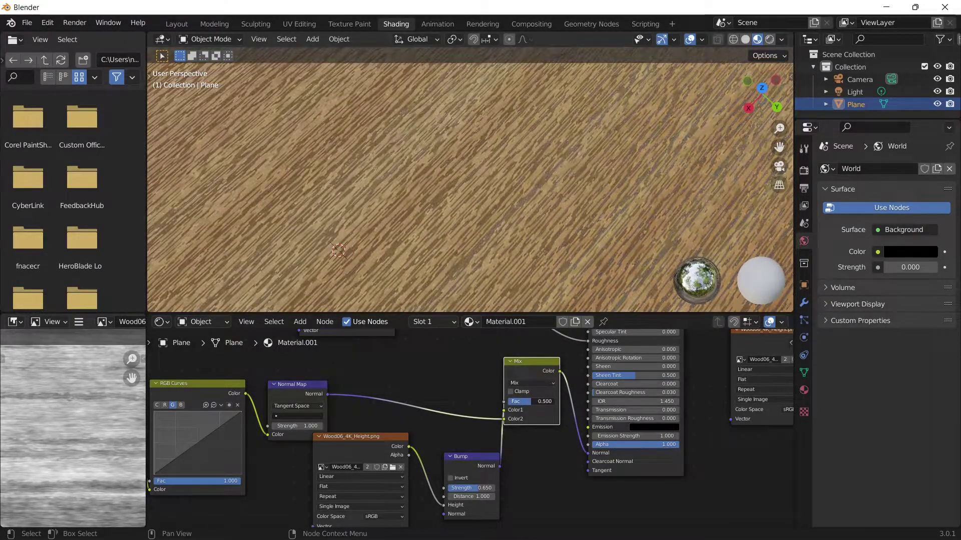
pyautogui.moveTo(630, 240); pyautogui.dragTo(582, 199, button='middle')
pyautogui.scroll(-12, 581, 194)
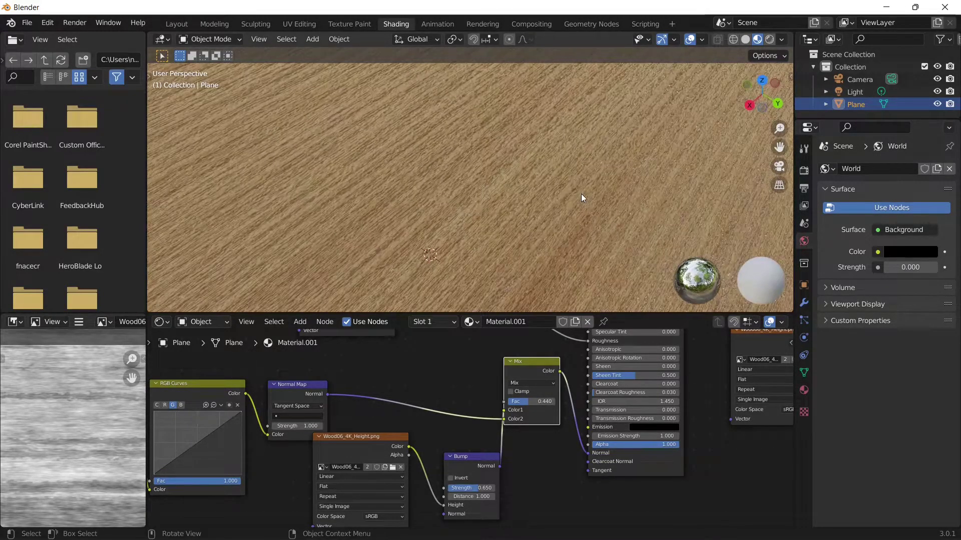
pyautogui.scroll(6, 690, 158)
pyautogui.moveTo(746, 97); pyautogui.dragTo(771, 80)
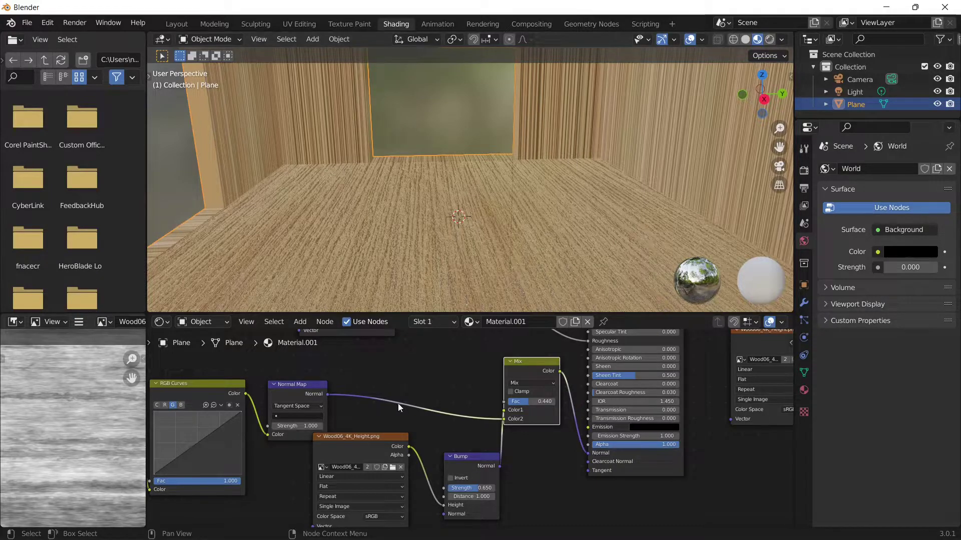
# Step: Try adding another empty Image Texture node to the material near the Mix node, and delete it
pyautogui.moveTo(409, 412); pyautogui.dragTo(408, 454, button='middle')
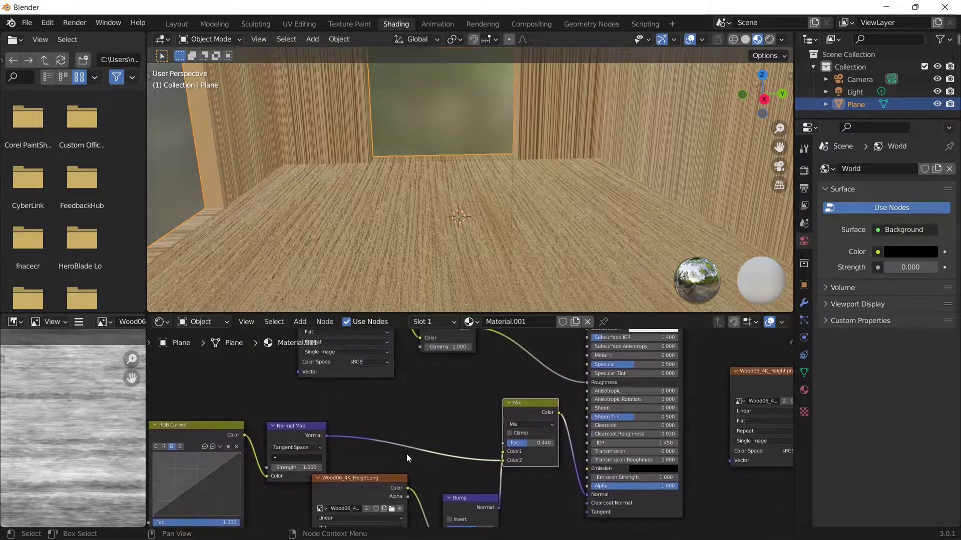
pyautogui.click(299, 322)
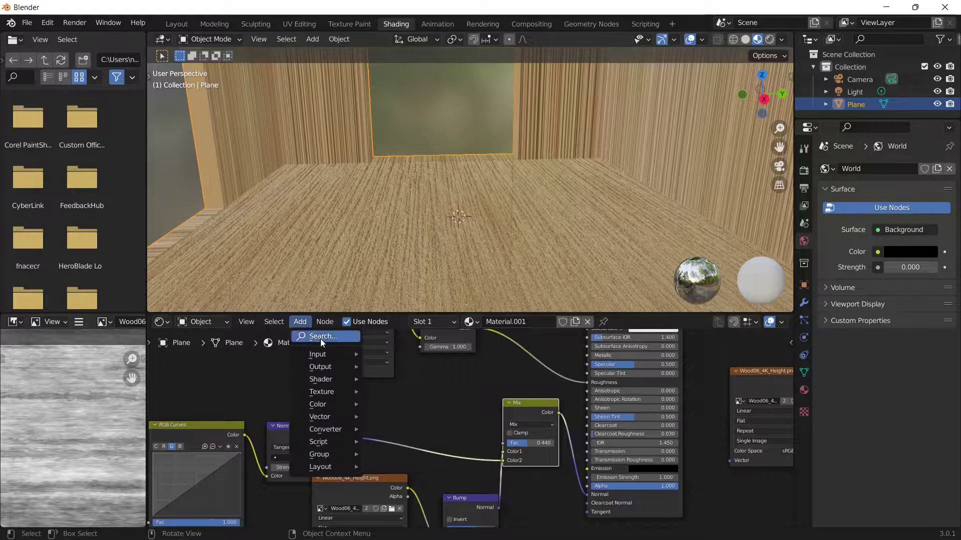
pyautogui.click(321, 338)
pyautogui.write('Image')
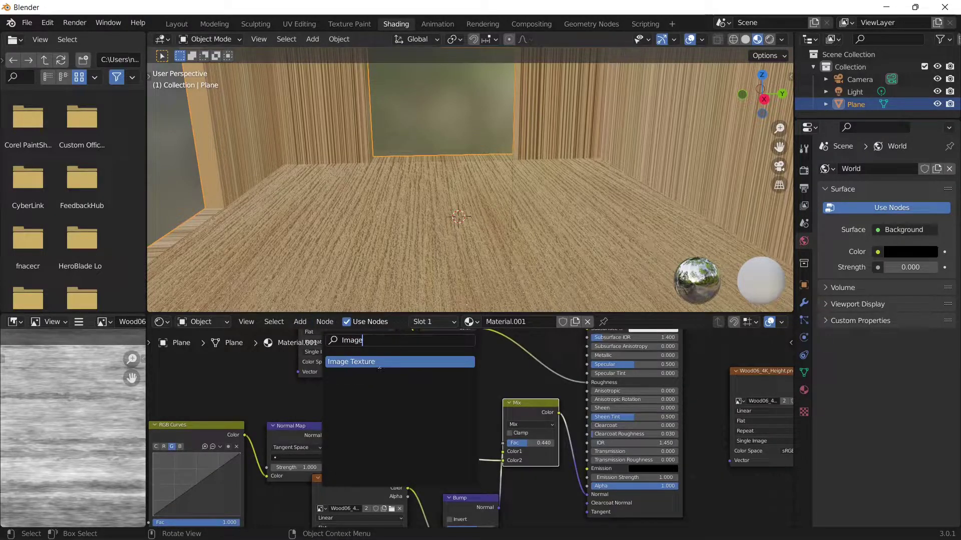
pyautogui.press('Return')
pyautogui.click(482, 401)
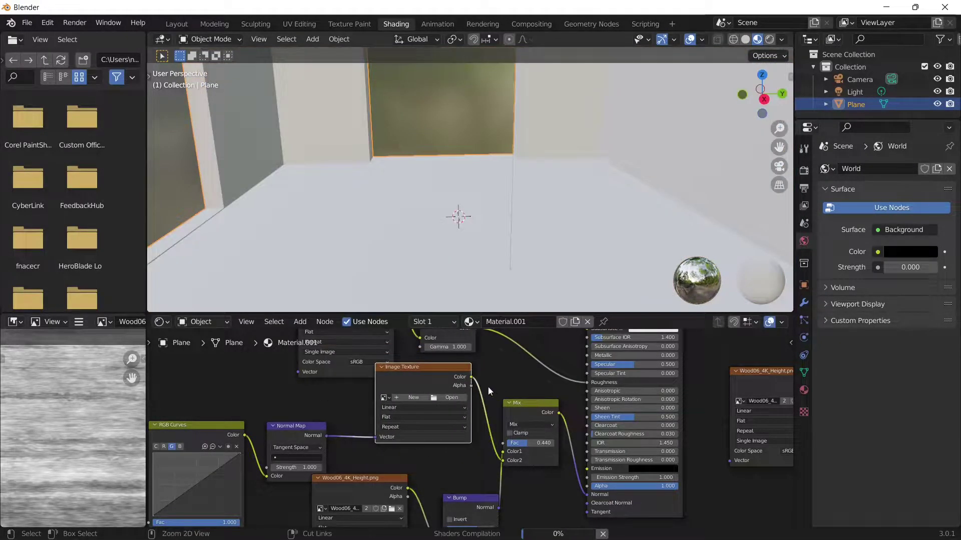
pyautogui.hotkey('ctrl', 'z')
pyautogui.moveTo(376, 357); pyautogui.dragTo(459, 367)
pyautogui.moveTo(500, 379); pyautogui.dragTo(481, 418, button='middle')
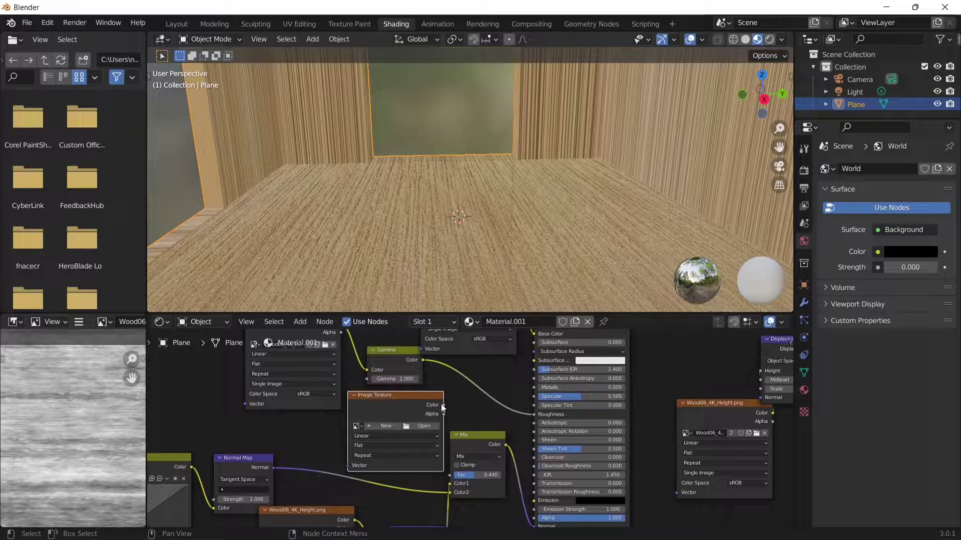
pyautogui.moveTo(444, 405); pyautogui.dragTo(379, 399)
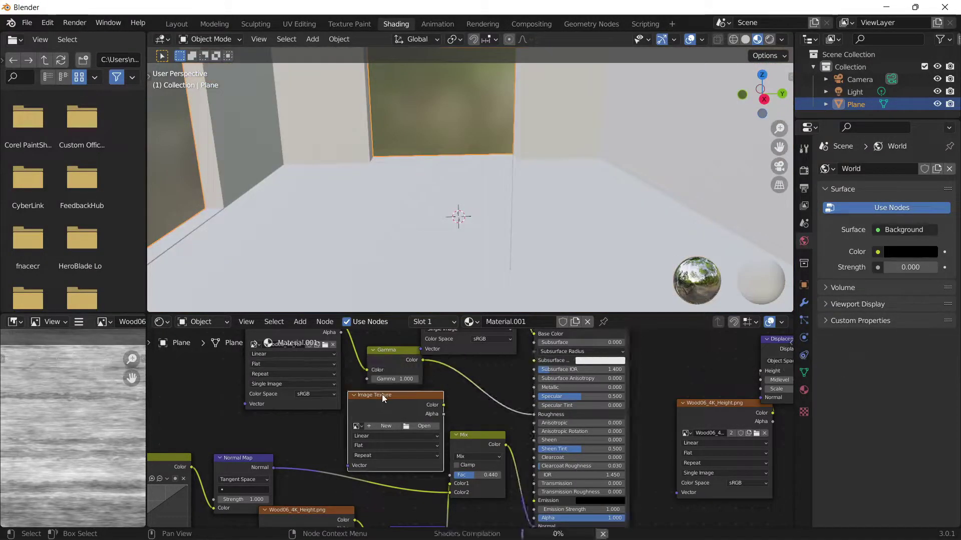
pyautogui.press('x')
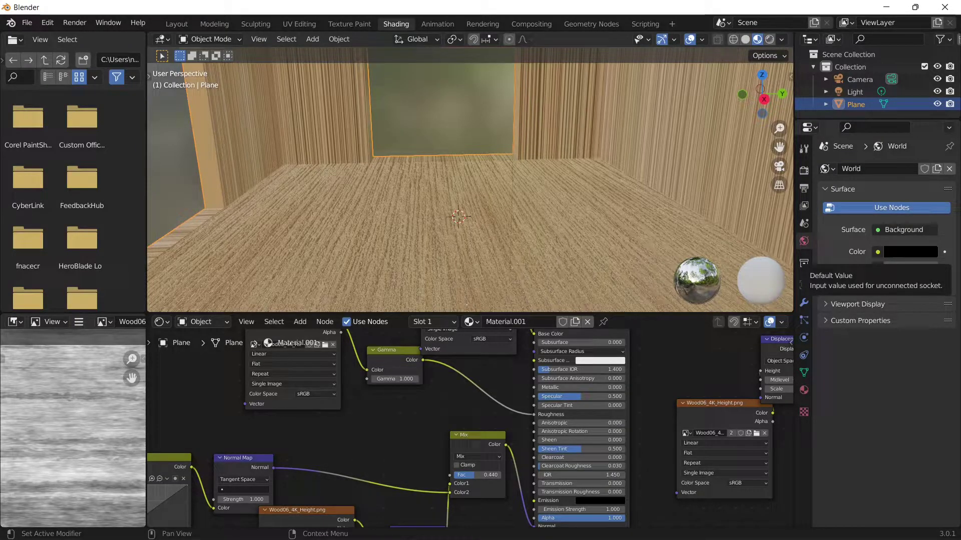
# Step: Switch to the Layout workspace, view the whole room, and check the Light's effect by hiding and showing it
pyautogui.moveTo(401, 434); pyautogui.dragTo(481, 465, button='middle')
pyautogui.scroll(-11, 471, 425)
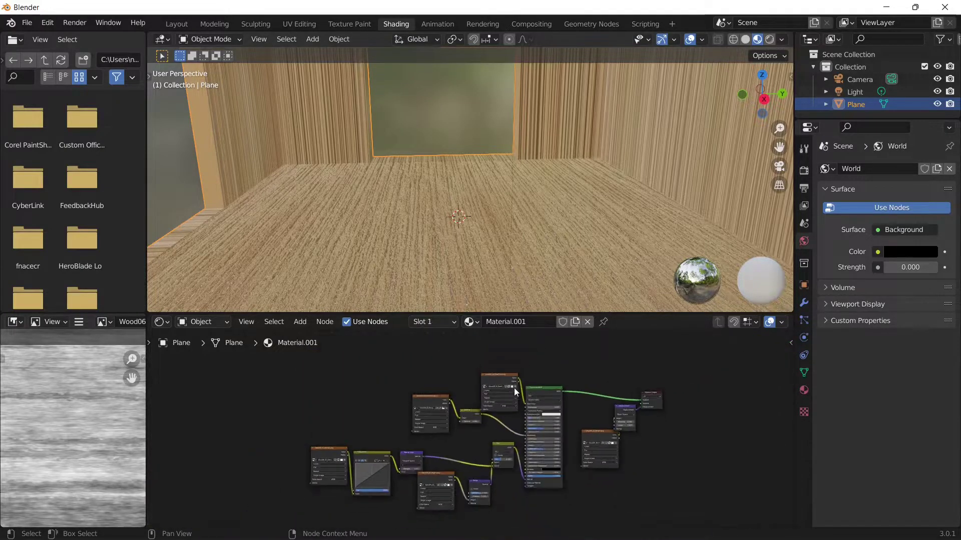
pyautogui.click(177, 24)
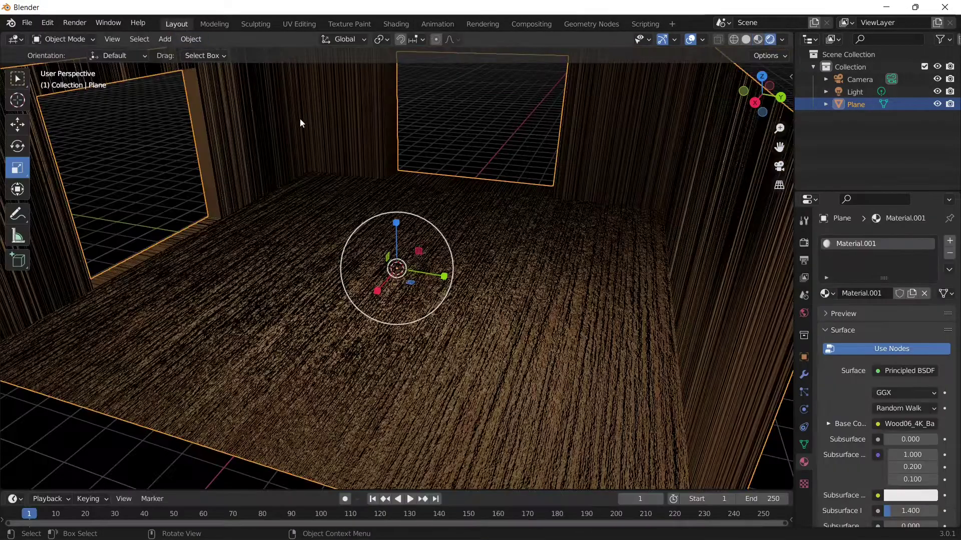
pyautogui.scroll(-5, 656, 146)
pyautogui.scroll(13, 620, 165)
pyautogui.scroll(-8, 620, 165)
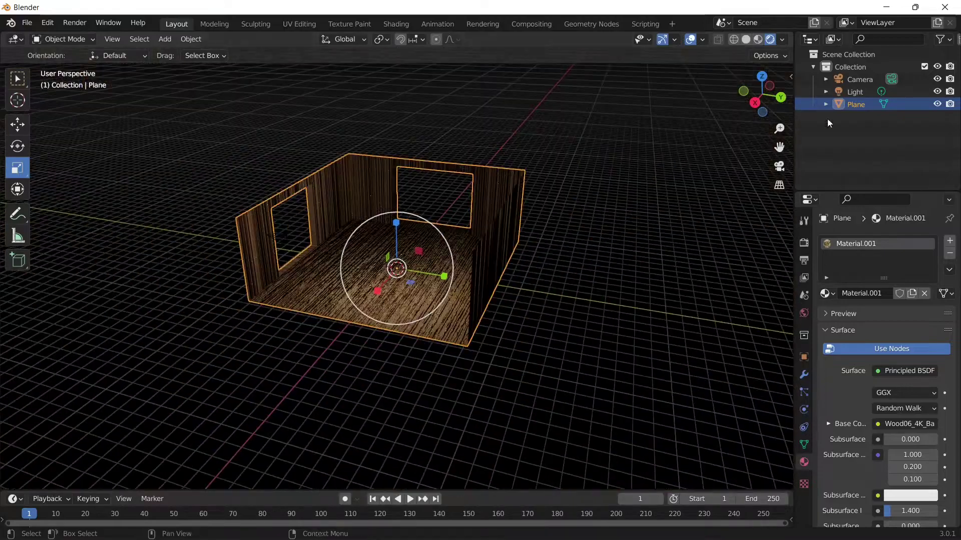
pyautogui.click(938, 92)
pyautogui.click(937, 92)
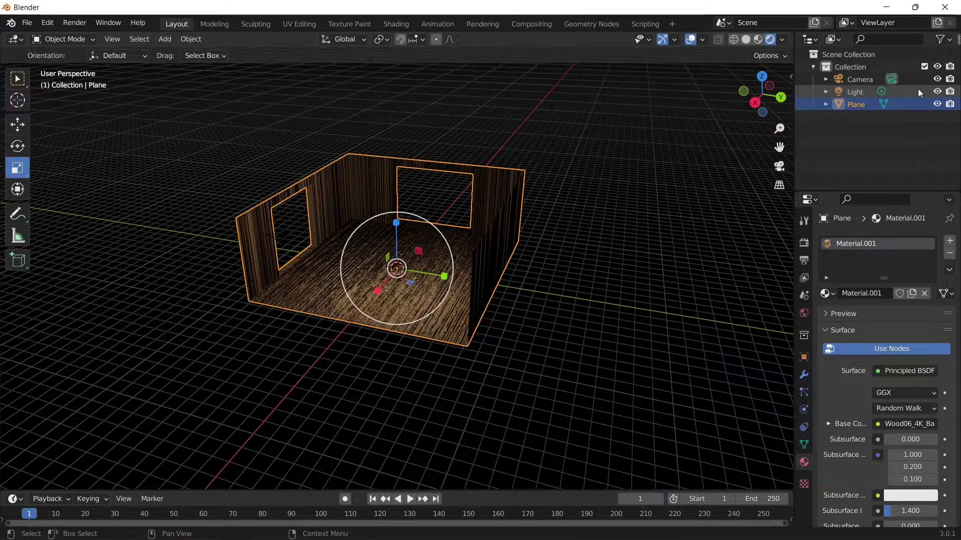
# Step: Try moving the room upward with the Move tool, and undo the change
pyautogui.click(17, 124)
pyautogui.moveTo(395, 239)
pyautogui.mouseDown()
pyautogui.moveTo(394, 200)
pyautogui.moveTo(394, 237)
pyautogui.mouseUp()
pyautogui.hotkey('ctrl', 'z')
pyautogui.hotkey('ctrl', 'z')
pyautogui.hotkey('ctrl', 'z')
# Step: Select the Light and adjust its height above the room
pyautogui.click(859, 79)
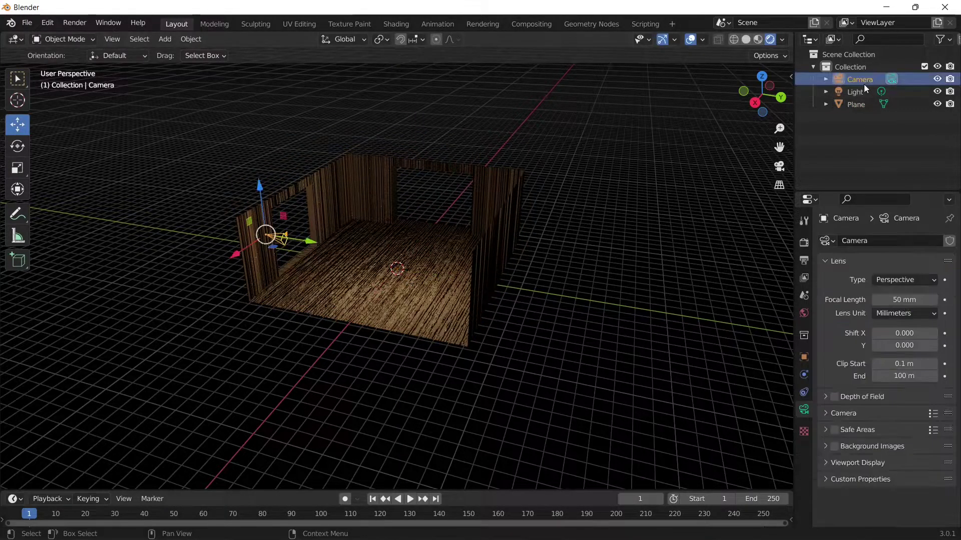
pyautogui.click(855, 92)
pyautogui.moveTo(401, 191); pyautogui.dragTo(392, 122)
pyautogui.hotkey('ctrl', 'z')
pyautogui.scroll(5, 399, 166)
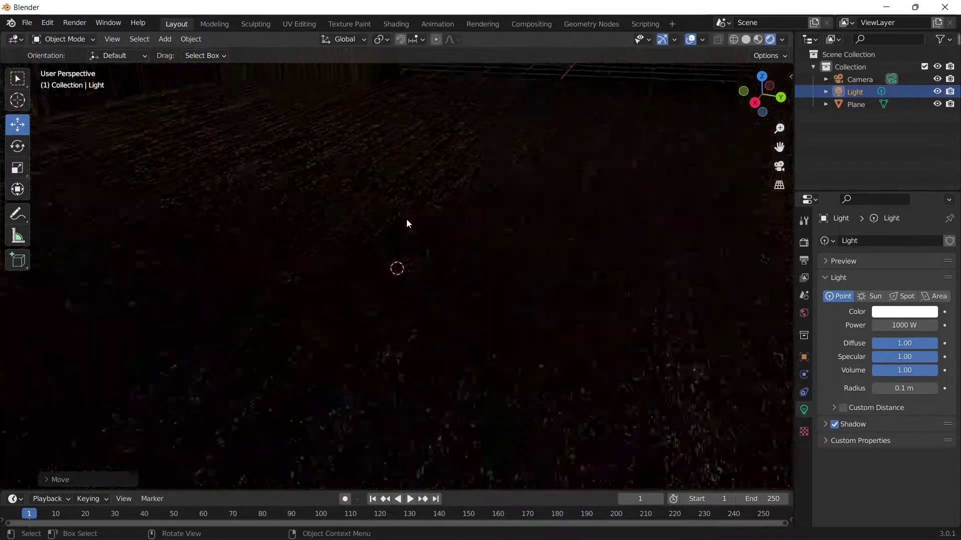
pyautogui.scroll(-7, 407, 218)
pyautogui.moveTo(391, 179); pyautogui.dragTo(387, 206)
# Step: Copy the room's wood material for reuse on another object
pyautogui.click(407, 276)
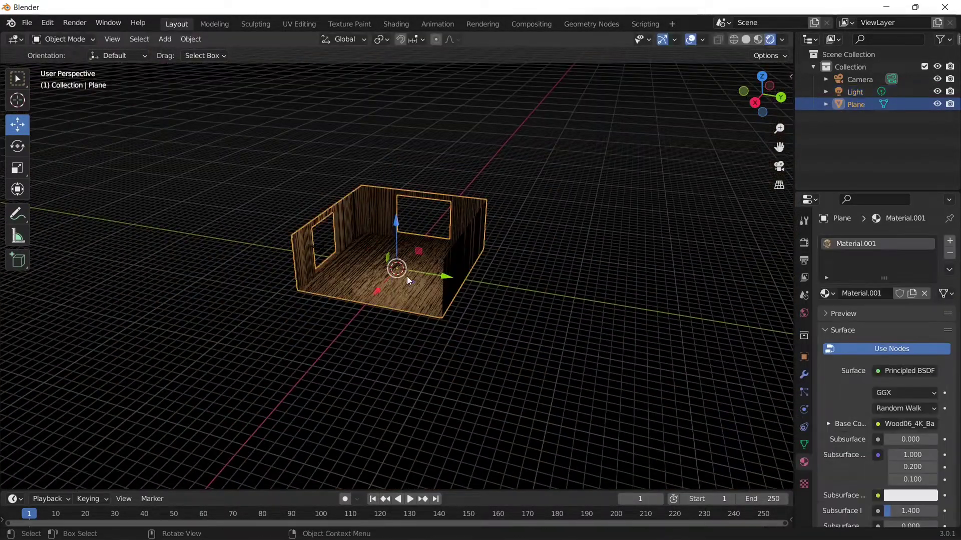
pyautogui.click(948, 271)
pyautogui.click(918, 283)
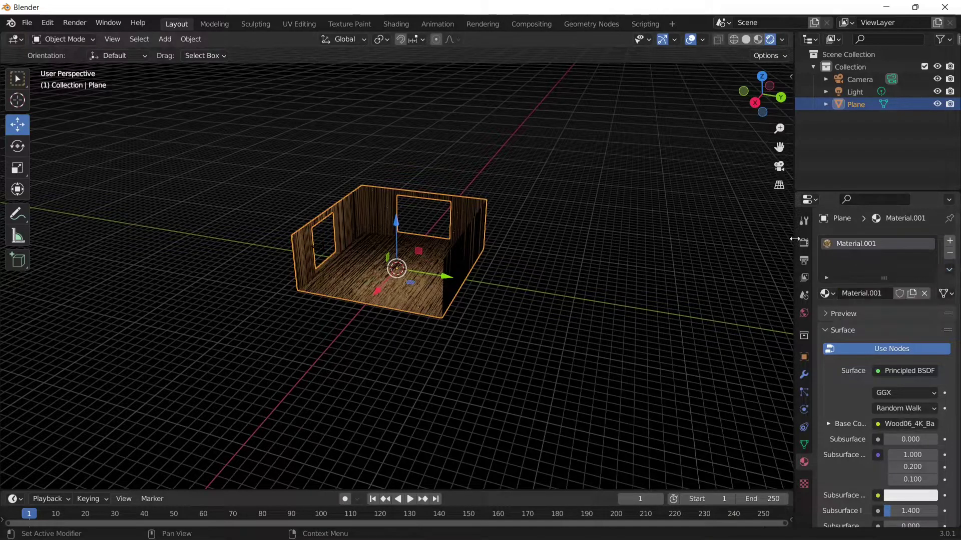
# Step: Add a mesh cube at the middle of the room's floor and scale it into a narrow upright leg
pyautogui.scroll(6, 739, 114)
pyautogui.moveTo(747, 109); pyautogui.dragTo(758, 104)
pyautogui.click(164, 39)
pyautogui.moveTo(190, 51)
pyautogui.click(279, 67)
pyautogui.scroll(3, 380, 248)
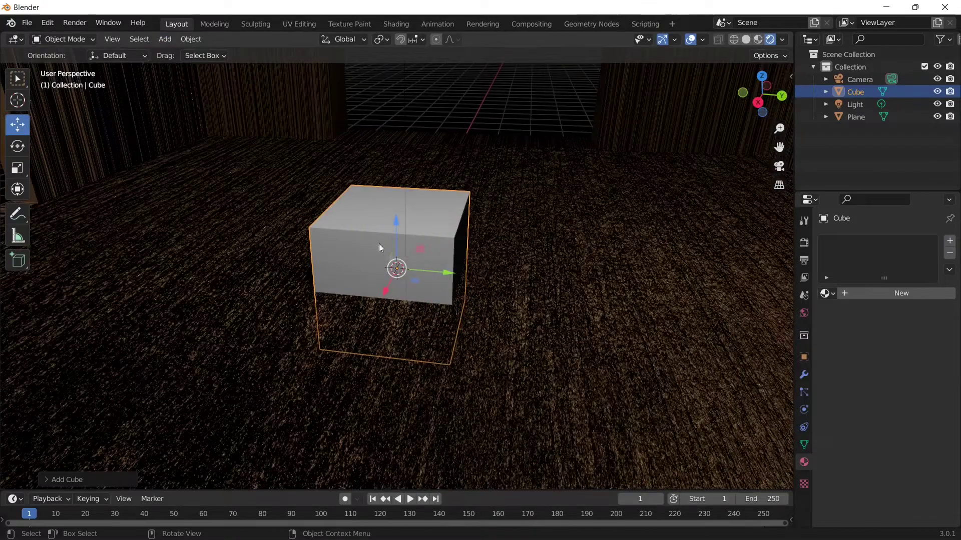
pyautogui.click(17, 168)
pyautogui.moveTo(415, 271); pyautogui.dragTo(390, 283)
pyautogui.hotkey('ctrl', 'z')
# Step: Give the leg a new material and paste the copied wood material into it
pyautogui.click(886, 293)
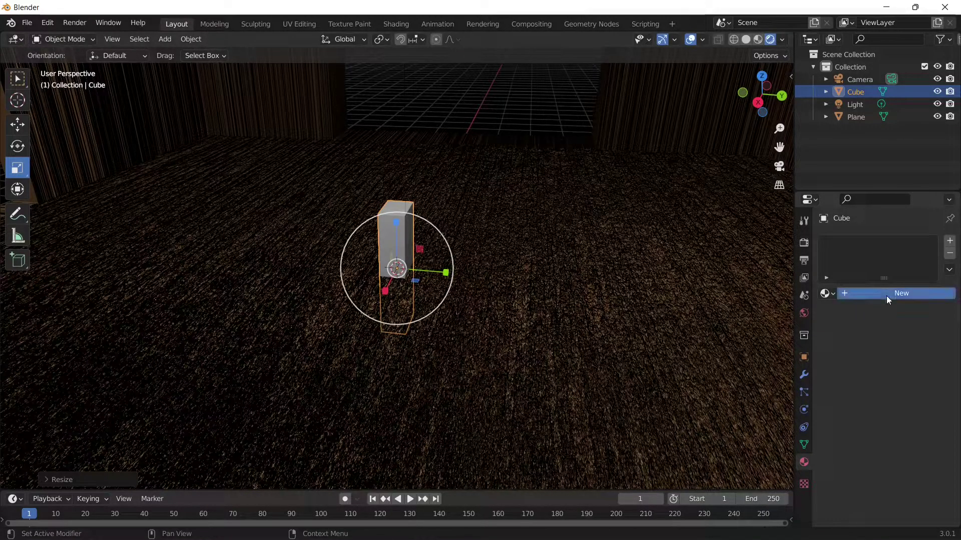
pyautogui.click(949, 269)
pyautogui.click(892, 311)
# Step: Place the leg on the floor's left side near the room's open front, refining its size and height
pyautogui.moveTo(758, 102); pyautogui.dragTo(733, 117)
pyautogui.moveTo(372, 293); pyautogui.dragTo(244, 206)
pyautogui.click(16, 125)
pyautogui.moveTo(382, 245); pyautogui.dragTo(256, 356)
pyautogui.moveTo(755, 100); pyautogui.dragTo(782, 87)
pyautogui.click(16, 168)
pyautogui.moveTo(404, 391); pyautogui.dragTo(302, 386)
pyautogui.click(18, 125)
pyautogui.moveTo(250, 336); pyautogui.dragTo(252, 334)
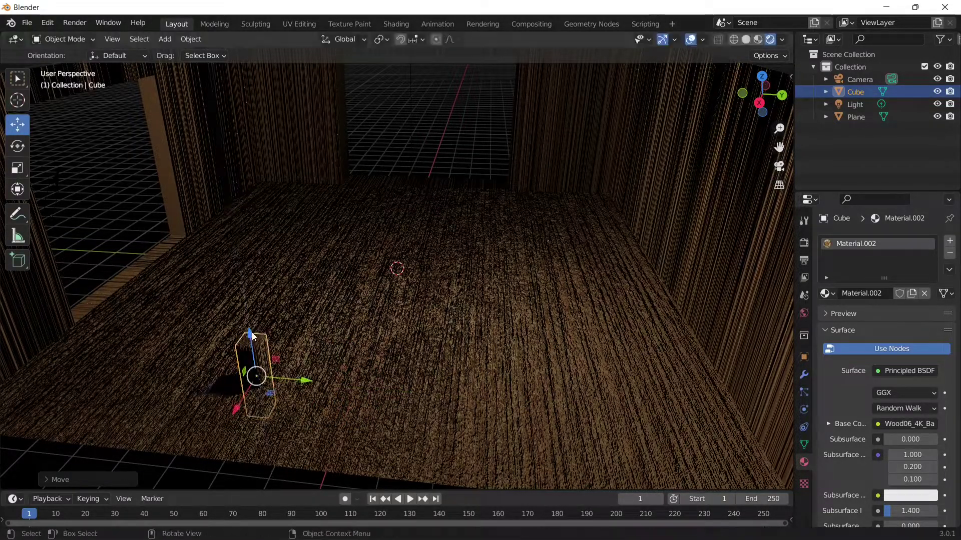
# Step: Duplicate the leg by copy and paste, and move one copy about 5 m along the Y axis as the second leg
pyautogui.hotkey('ctrl', 'c')
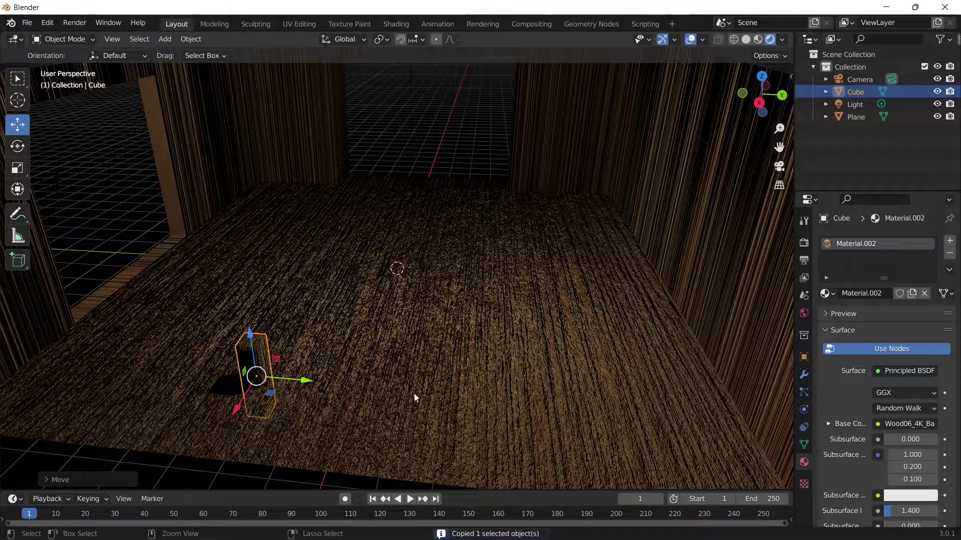
pyautogui.hotkey('ctrl', 'v')
pyautogui.click(320, 384)
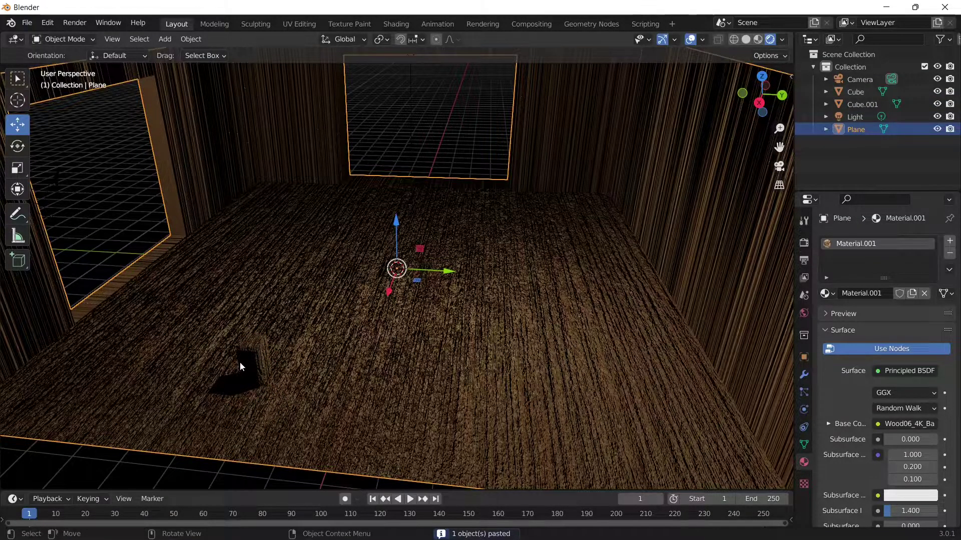
pyautogui.click(238, 365)
pyautogui.press('g')
pyautogui.press('y')
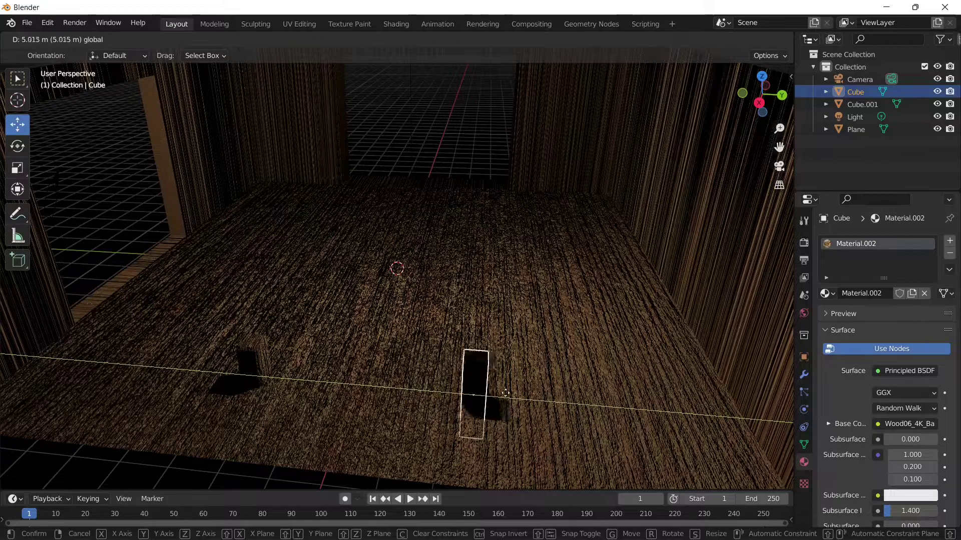
pyautogui.click(496, 393)
# Step: Add another mesh cube at the middle of the floor and scale it into a wide, flat tabletop slab
pyautogui.moveTo(771, 104); pyautogui.dragTo(759, 107)
pyautogui.click(165, 39)
pyautogui.moveTo(176, 64)
pyautogui.moveTo(232, 56)
pyautogui.click(283, 65)
pyautogui.moveTo(763, 96); pyautogui.dragTo(752, 116)
pyautogui.click(18, 169)
pyautogui.moveTo(397, 224); pyautogui.dragTo(533, 279)
pyautogui.moveTo(395, 292); pyautogui.dragTo(383, 302)
pyautogui.hotkey('ctrl', 'z')
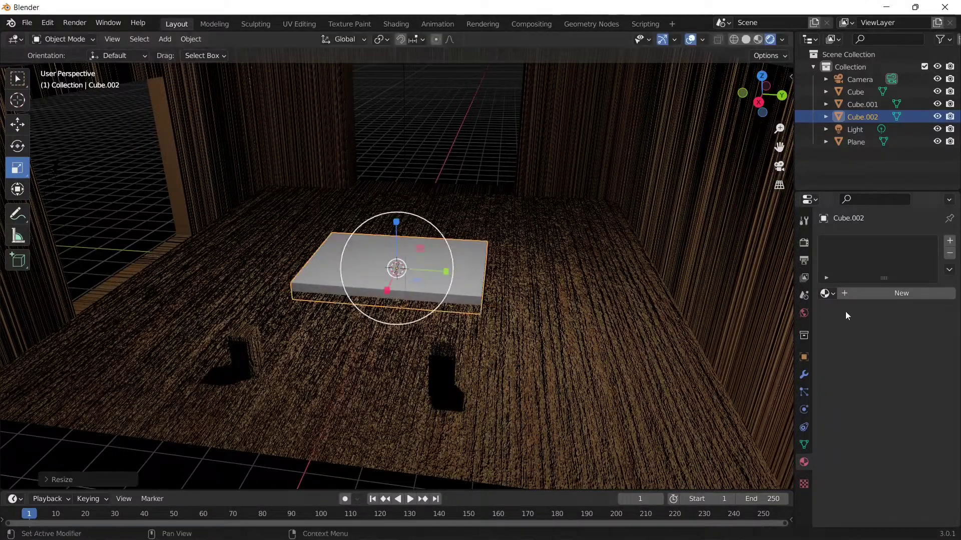
# Step: Create a new material on the tabletop slab and paste the copied wood material into it
pyautogui.click(901, 294)
pyautogui.click(949, 269)
pyautogui.click(870, 309)
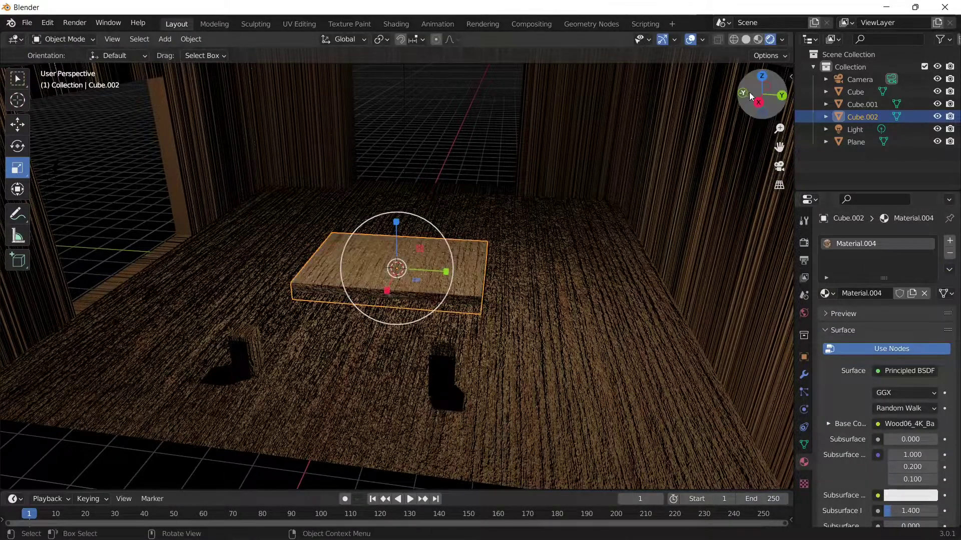
# Step: Move the tabletop slab toward the room's open front, to where the two legs stand
pyautogui.moveTo(761, 95); pyautogui.dragTo(690, 91)
pyautogui.click(17, 124)
pyautogui.moveTo(375, 301); pyautogui.dragTo(287, 436)
pyautogui.click(786, 95)
pyautogui.moveTo(766, 94); pyautogui.dragTo(802, 68)
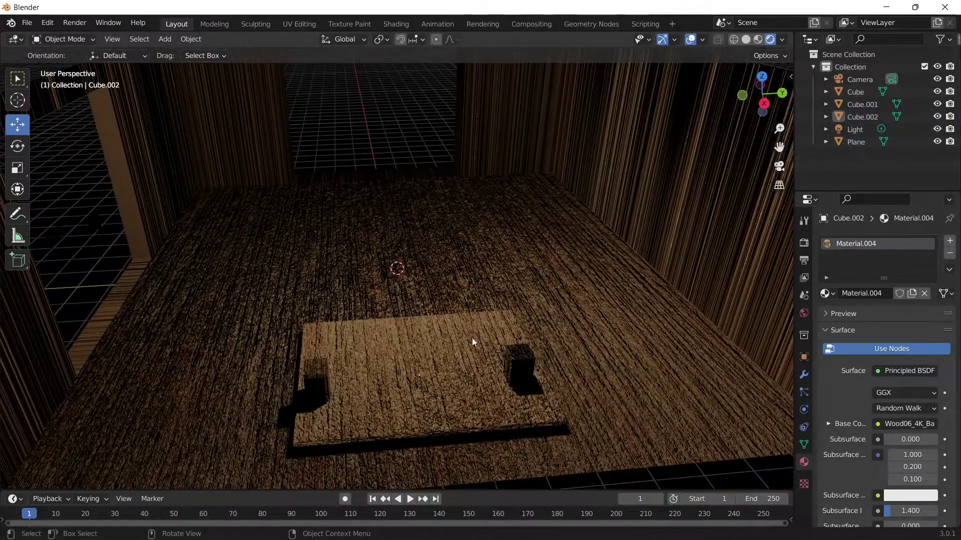
# Step: Raise the tabletop slab above the floor so that it rests over both legs, centring it on them
pyautogui.click(475, 337)
pyautogui.moveTo(422, 345); pyautogui.dragTo(430, 314)
pyautogui.moveTo(768, 99)
pyautogui.mouseDown()
pyautogui.moveTo(764, 73)
pyautogui.moveTo(754, 73)
pyautogui.moveTo(756, 96)
pyautogui.mouseUp()
pyautogui.moveTo(219, 337); pyautogui.dragTo(210, 342)
pyautogui.moveTo(244, 279); pyautogui.dragTo(241, 256)
pyautogui.moveTo(749, 92); pyautogui.dragTo(804, 63)
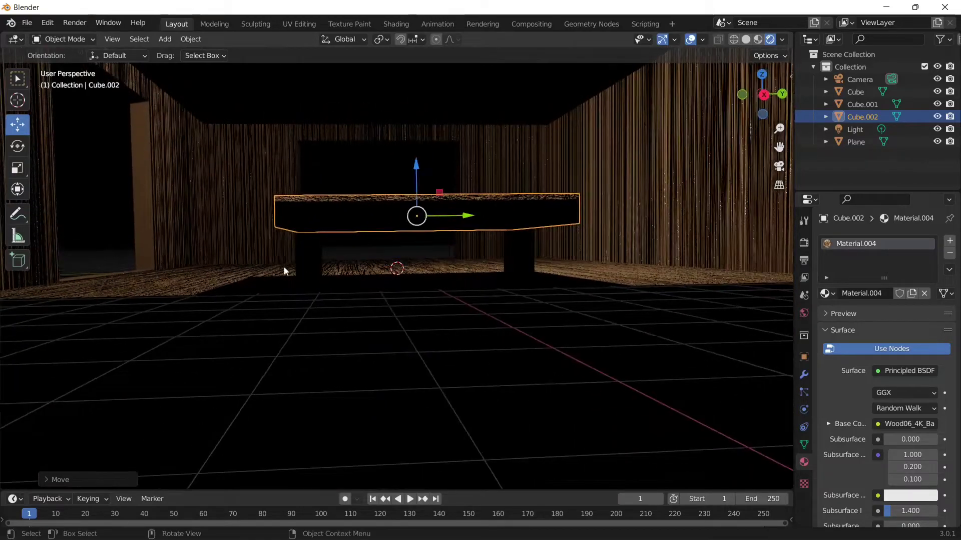
# Step: Raise both table legs slightly so that they meet the underside of the tabletop
pyautogui.click(302, 250)
pyautogui.click(301, 249)
pyautogui.moveTo(310, 232); pyautogui.dragTo(315, 213)
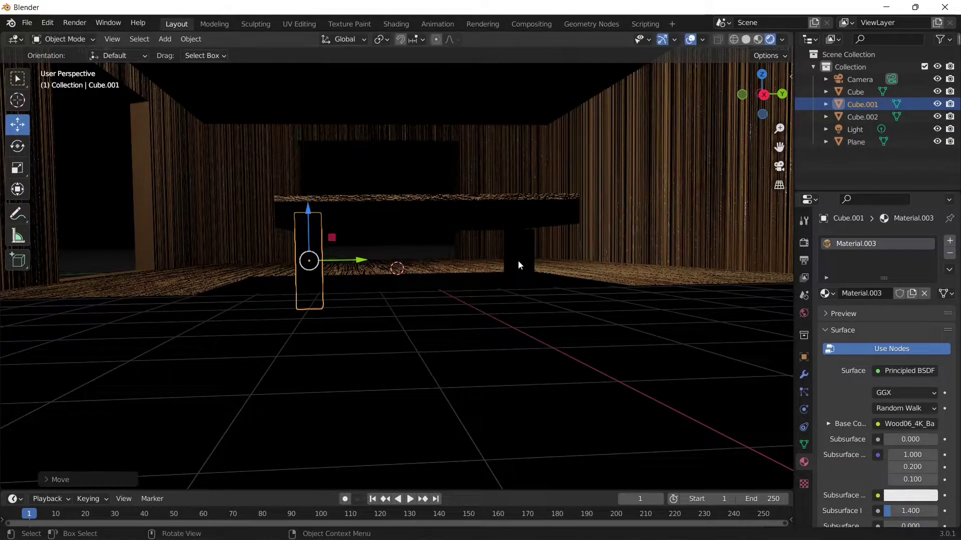
pyautogui.click(518, 260)
pyautogui.moveTo(519, 235); pyautogui.dragTo(519, 223)
pyautogui.moveTo(762, 94); pyautogui.dragTo(763, 118)
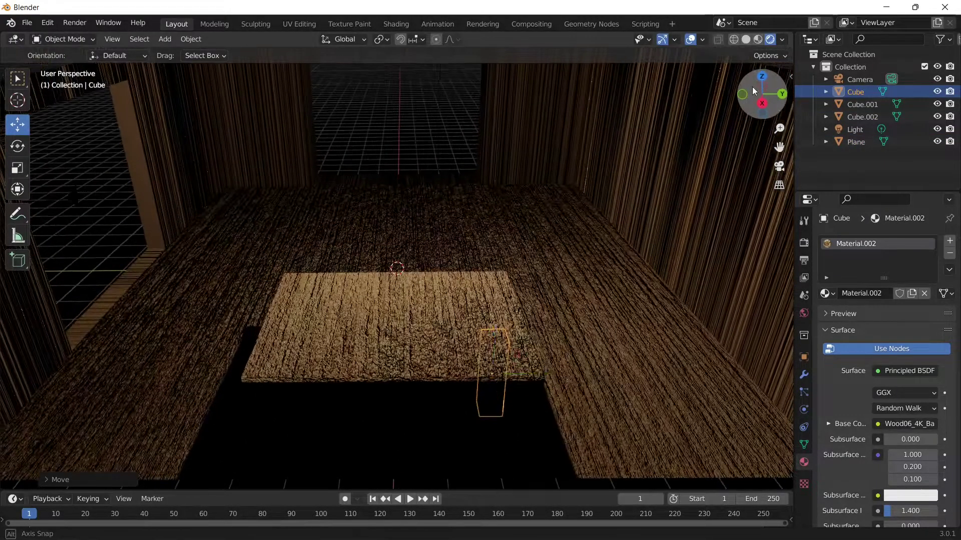
# Step: Move the Light about 10 m along the X axis, out in front of the room's open side, and show its light settings
pyautogui.scroll(-6, 631, 159)
pyautogui.click(388, 232)
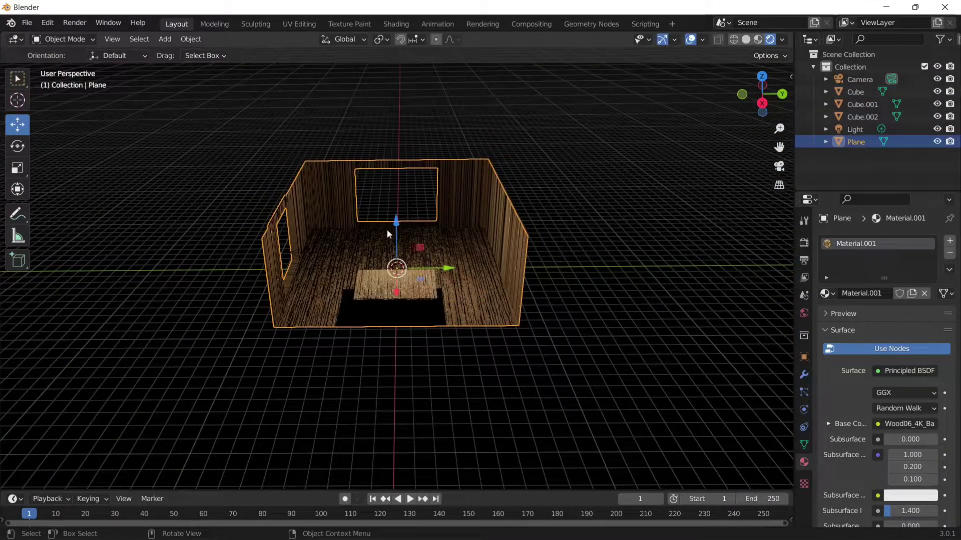
pyautogui.click(313, 254)
pyautogui.click(855, 141)
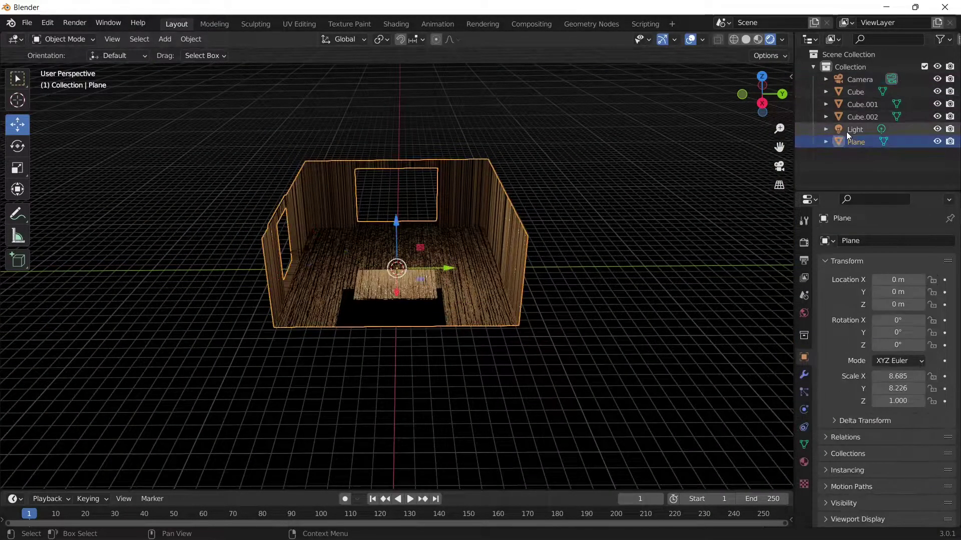
pyautogui.click(846, 131)
pyautogui.press('KP_Decimal')
pyautogui.press('g')
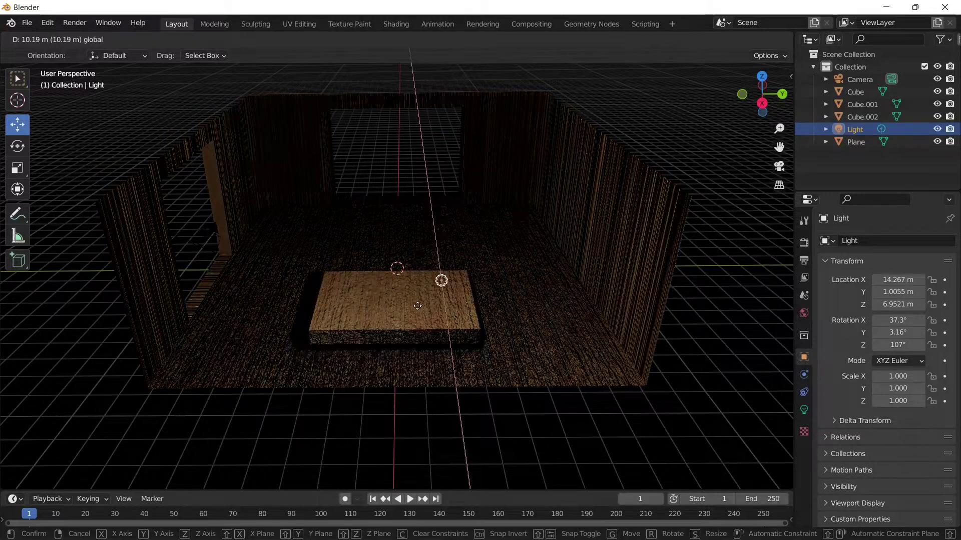
pyautogui.click(417, 305)
pyautogui.moveTo(761, 95); pyautogui.dragTo(751, 100)
pyautogui.click(803, 410)
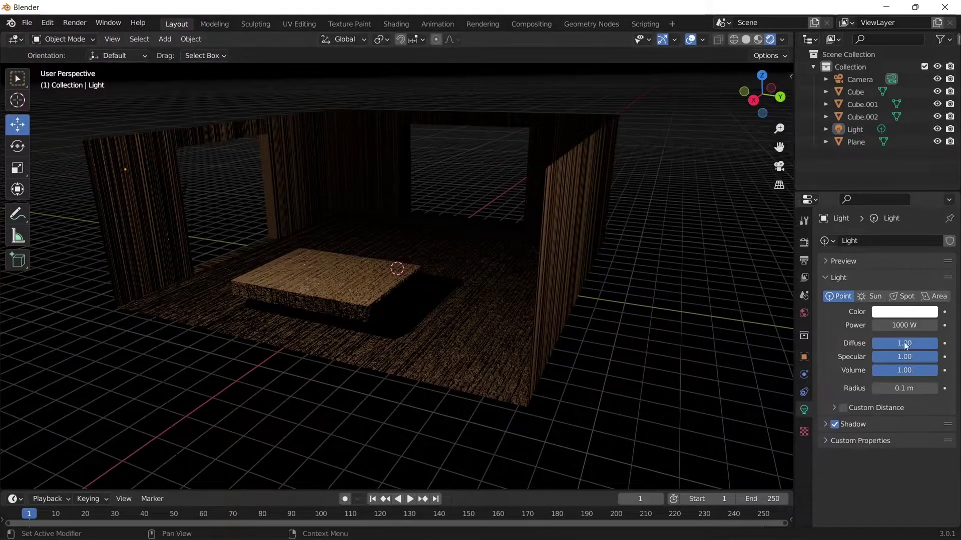
pyautogui.click(856, 142)
pyautogui.click(862, 117)
pyautogui.click(857, 142)
pyautogui.click(869, 118)
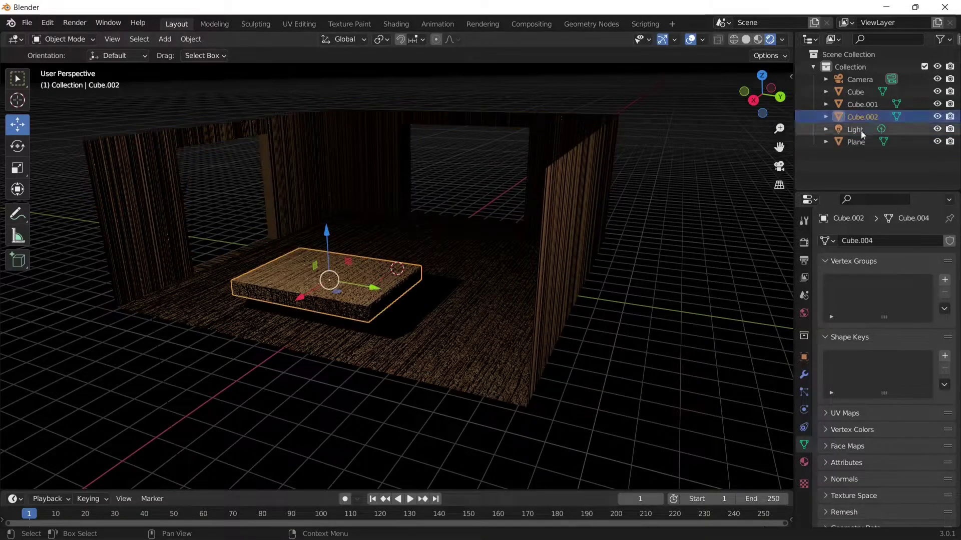
# Step: Try the Light as a Sun with strength 2, viewing the room from its other side
pyautogui.click(859, 129)
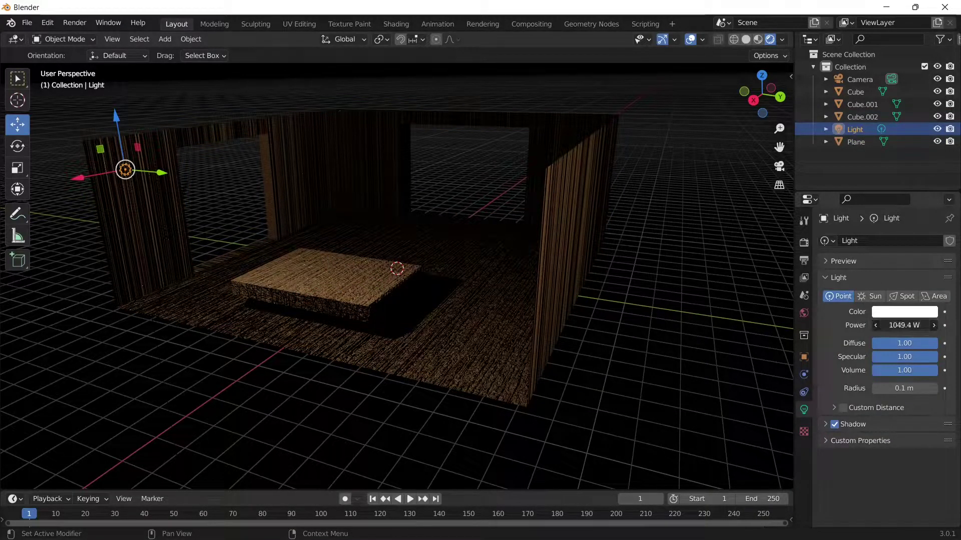
pyautogui.click(871, 296)
pyautogui.moveTo(904, 325)
pyautogui.mouseDown()
pyautogui.moveTo(863, 326)
pyautogui.moveTo(900, 325)
pyautogui.mouseUp()
pyautogui.click(901, 325)
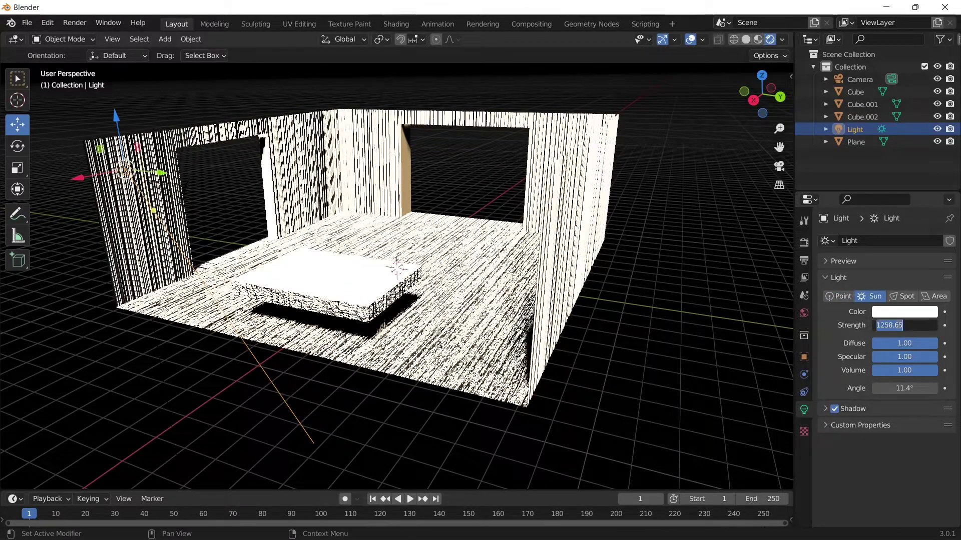
pyautogui.write('2')
pyautogui.press('Return')
pyautogui.moveTo(757, 93); pyautogui.dragTo(642, 198)
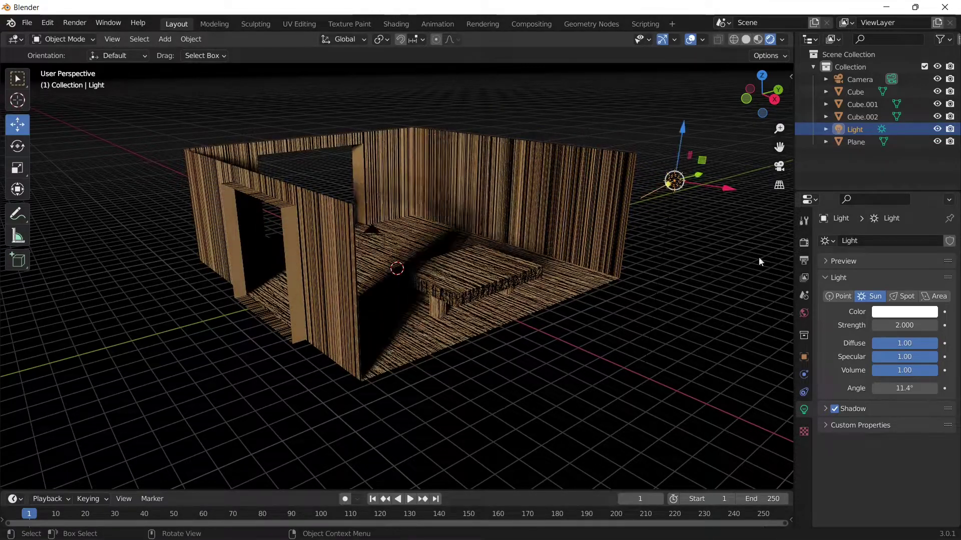
# Step: Try adjusting the Sun light's diffuse value and tinting its color
pyautogui.moveTo(901, 348); pyautogui.dragTo(873, 360)
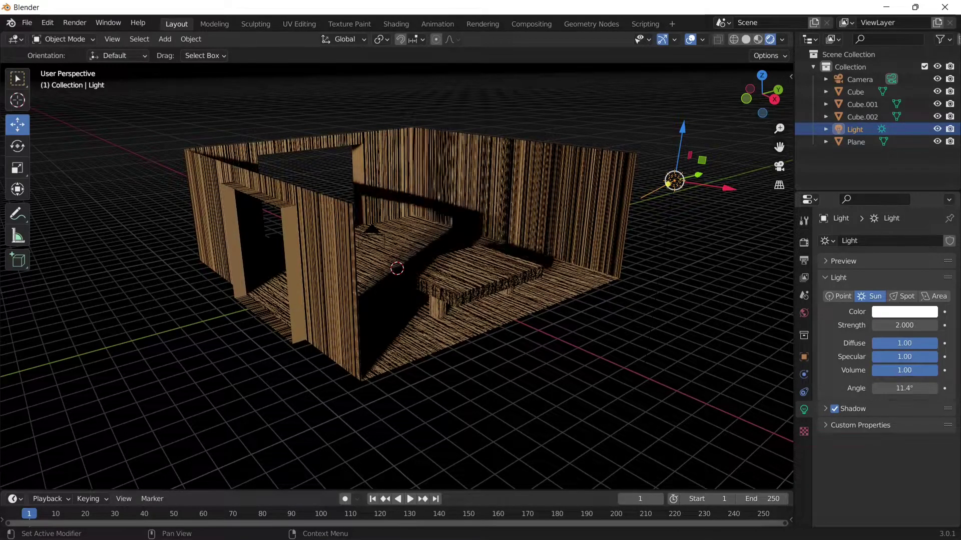
pyautogui.click(891, 313)
pyautogui.moveTo(873, 223)
pyautogui.mouseDown()
pyautogui.moveTo(833, 216)
pyautogui.moveTo(845, 229)
pyautogui.moveTo(873, 226)
pyautogui.mouseUp()
pyautogui.moveTo(888, 276); pyautogui.dragTo(840, 280)
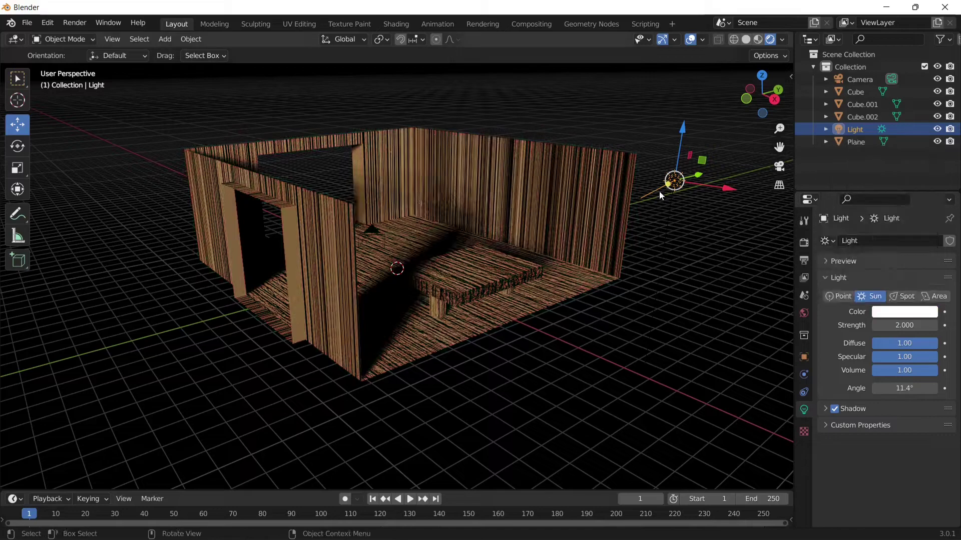
# Step: Change the Light to a Point light with 1000 W power and move it over the table inside the room
pyautogui.click(840, 296)
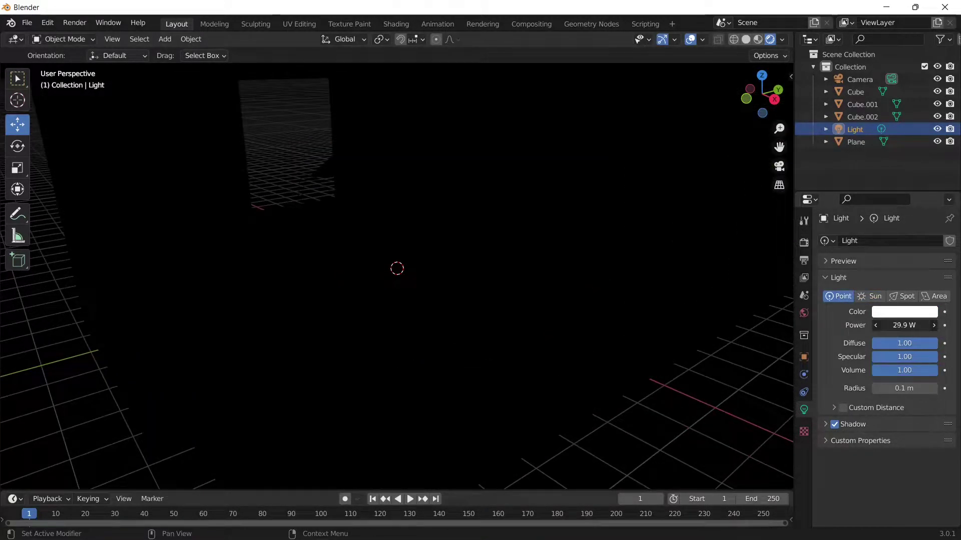
pyautogui.press('g')
pyautogui.click(458, 163)
pyautogui.press('g')
pyautogui.press('z')
pyautogui.click(454, 163)
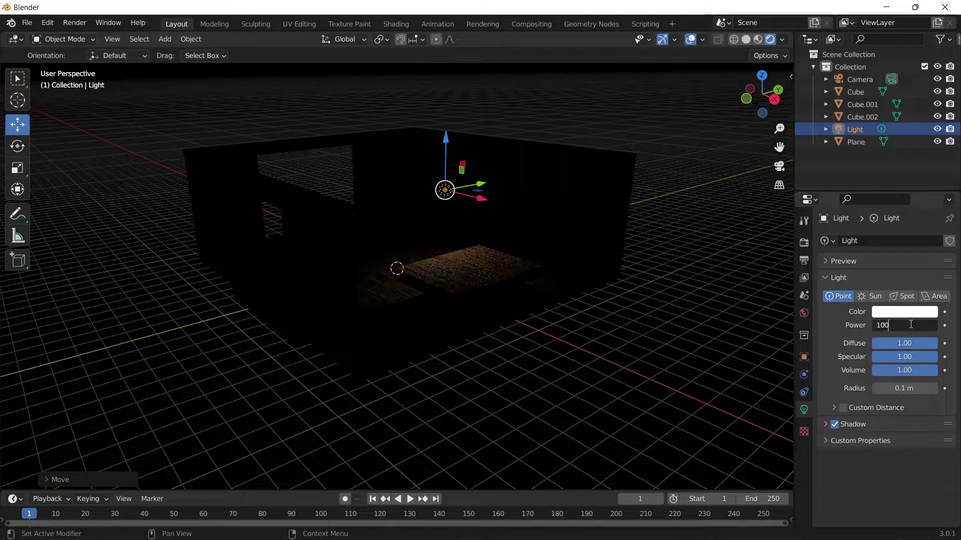
pyautogui.press('Return')
# Step: Shift the Point light back over the floor behind the table and raise it high above the room
pyautogui.moveTo(763, 96); pyautogui.dragTo(723, 104)
pyautogui.scroll(3, 468, 145)
pyautogui.moveTo(452, 104); pyautogui.dragTo(455, 184)
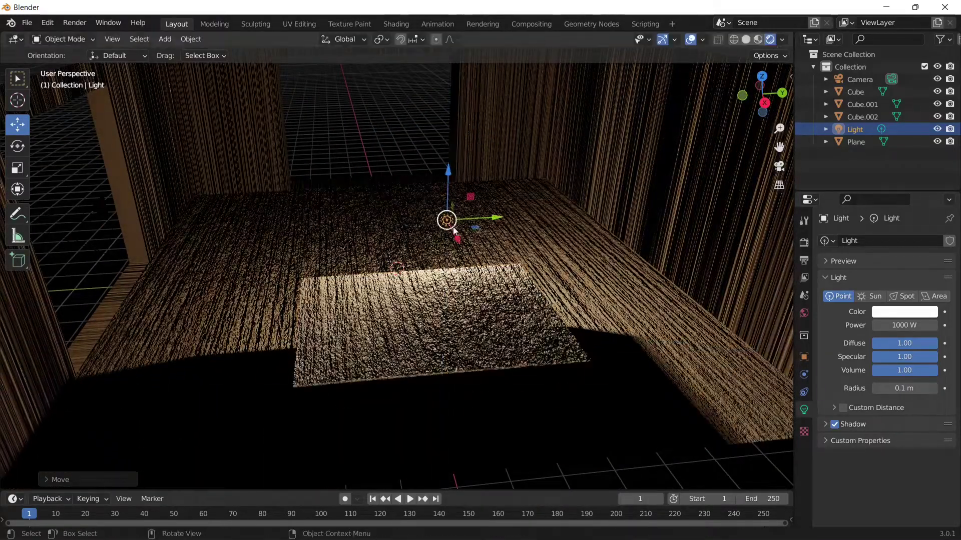
pyautogui.moveTo(461, 233); pyautogui.dragTo(435, 165)
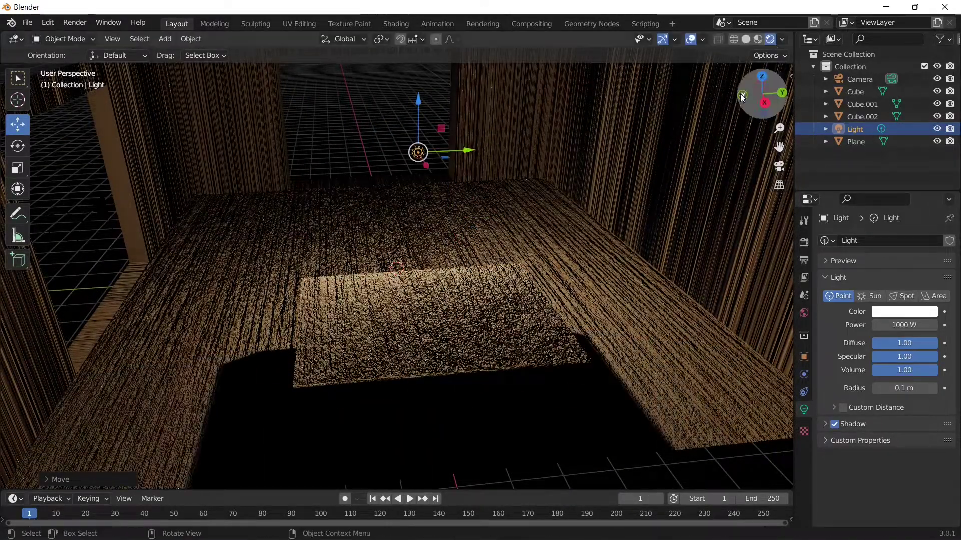
pyautogui.moveTo(740, 94); pyautogui.dragTo(740, 123)
pyautogui.scroll(-2, 721, 130)
pyautogui.moveTo(366, 219); pyautogui.dragTo(358, 94)
pyautogui.moveTo(742, 108)
pyautogui.mouseDown()
pyautogui.moveTo(754, 68)
pyautogui.moveTo(749, 105)
pyautogui.mouseUp()
# Step: Add a second material slot to the room, paste the copied wood material into a new material, and switch to the Shading workspace
pyautogui.click(605, 212)
pyautogui.click(804, 462)
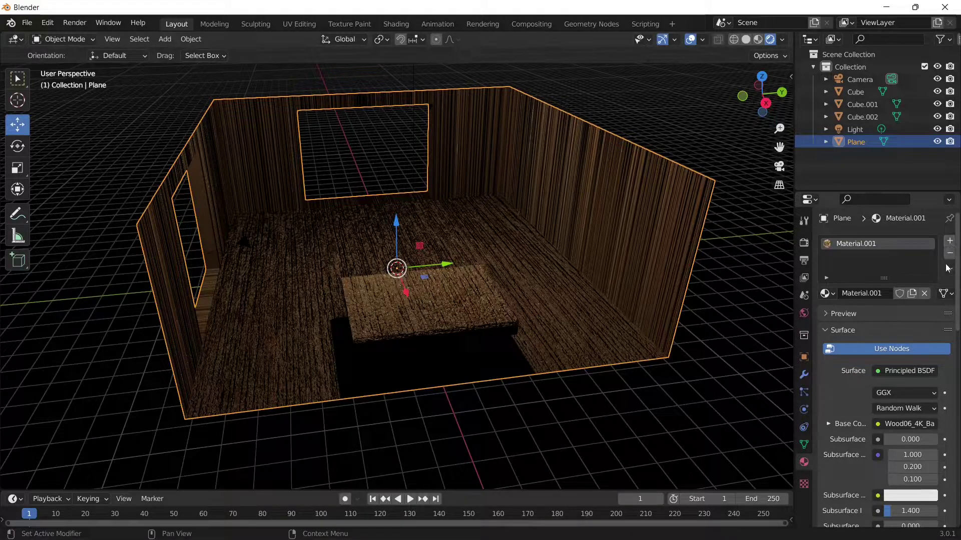
pyautogui.click(949, 241)
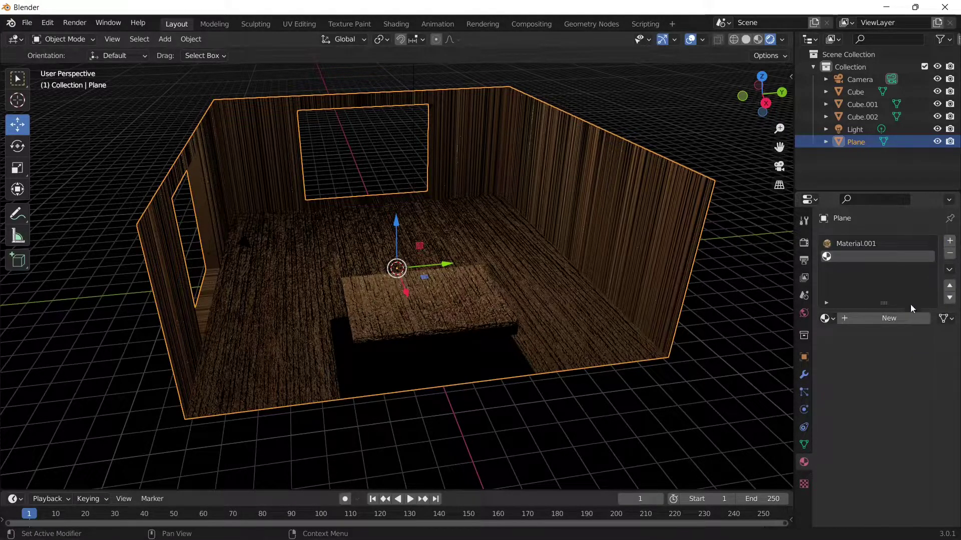
pyautogui.click(872, 317)
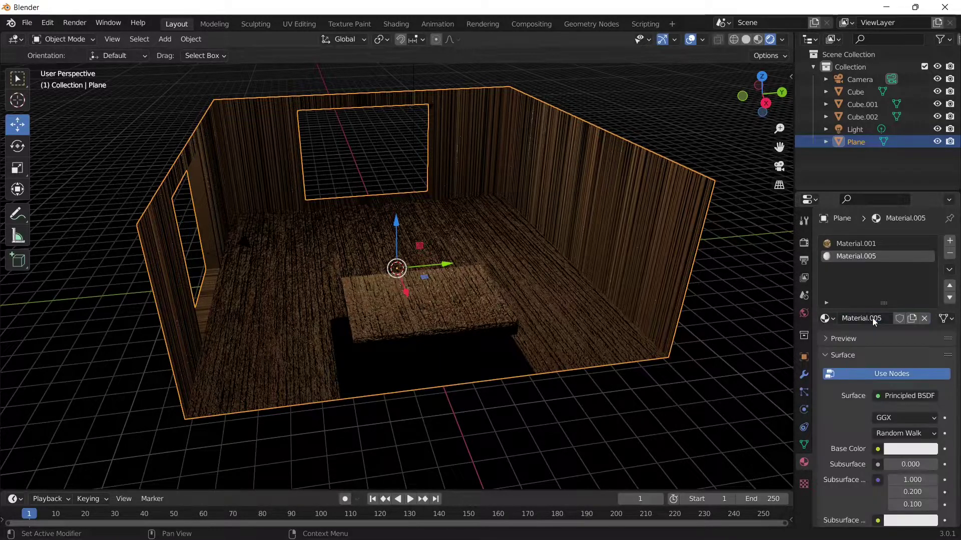
pyautogui.click(950, 270)
pyautogui.click(875, 307)
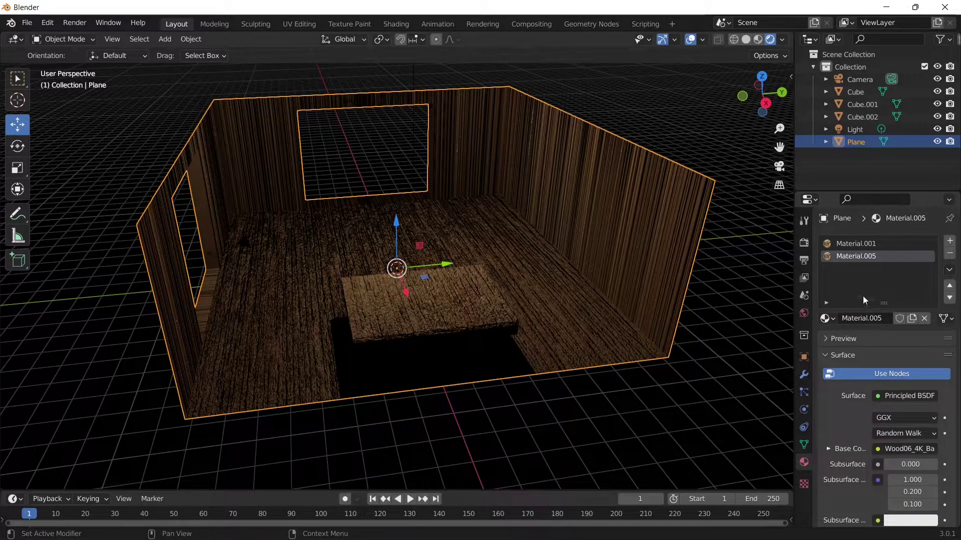
pyautogui.click(395, 24)
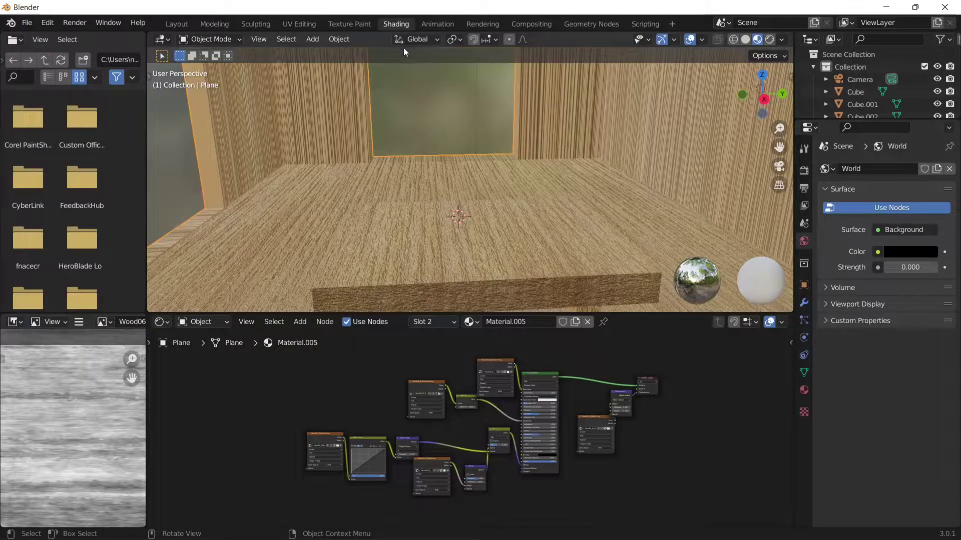
# Step: Replace the roughness texture in Material.005 with Granite07large_4K_Roughness.png from the Granite07large_MR_4K folder
pyautogui.scroll(5, 384, 439)
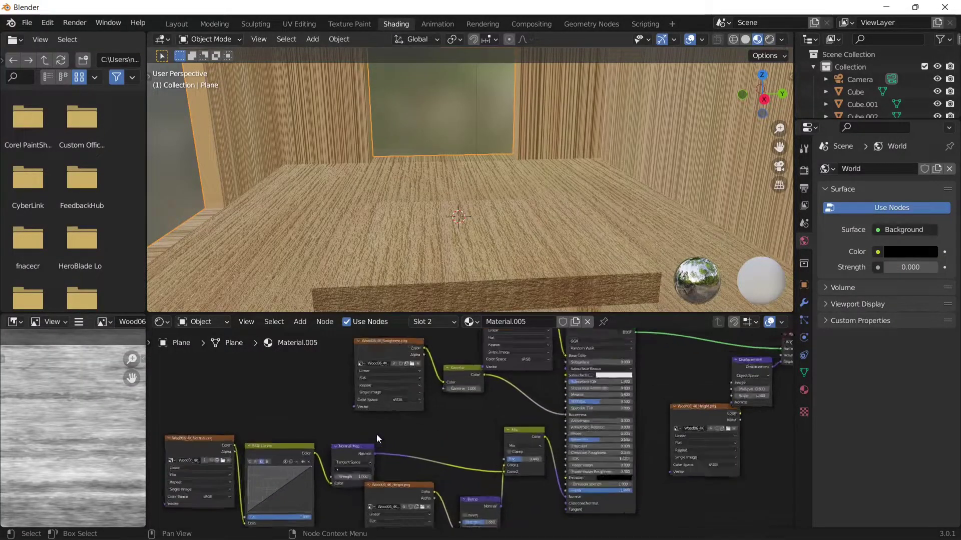
pyautogui.moveTo(434, 402); pyautogui.dragTo(491, 474, button='middle')
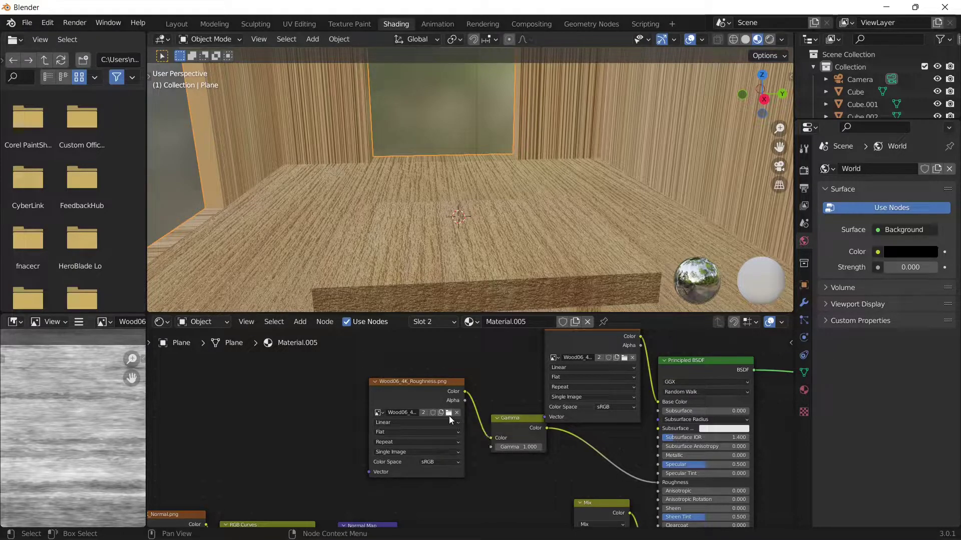
pyautogui.click(449, 413)
pyautogui.click(544, 105)
pyautogui.click(544, 105)
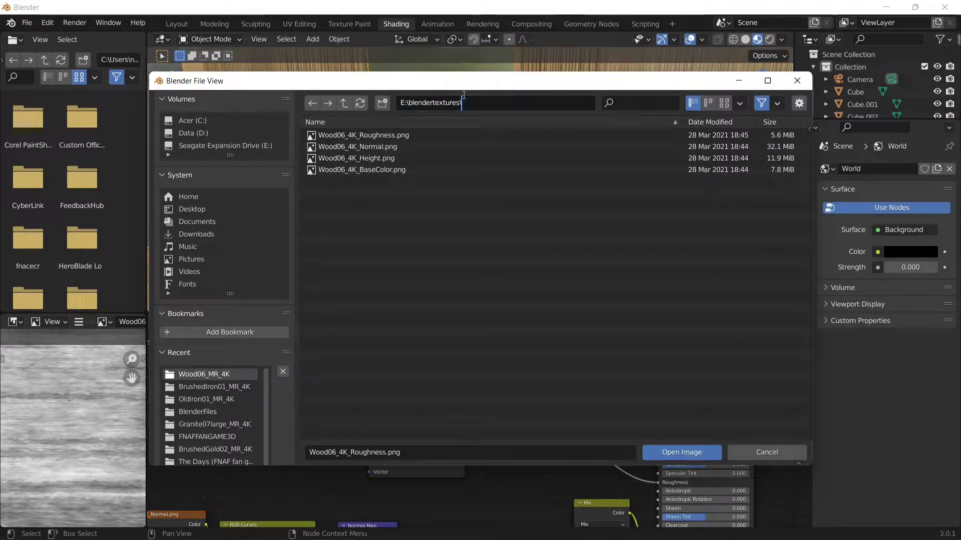
pyautogui.press('Return')
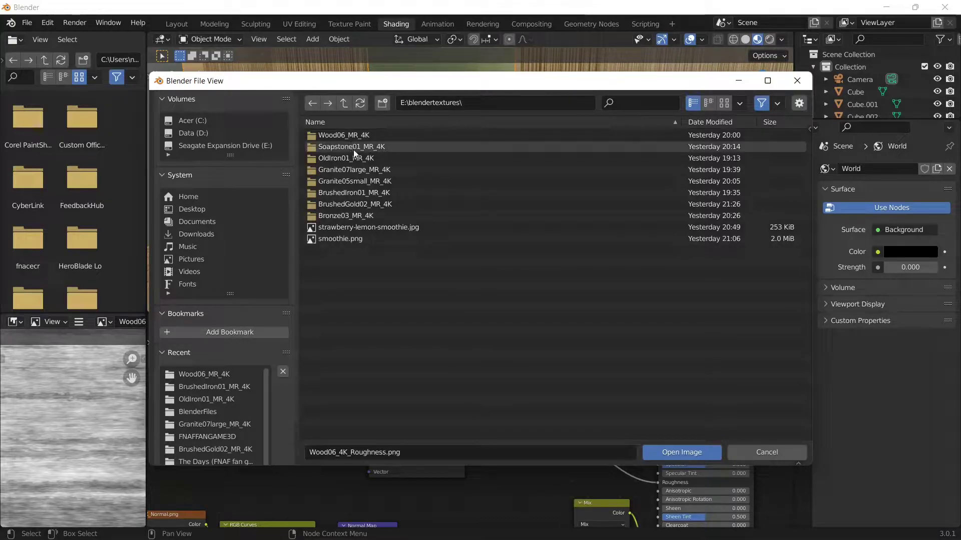
pyautogui.doubleClick(378, 170)
pyautogui.moveTo(450, 80); pyautogui.dragTo(453, 201)
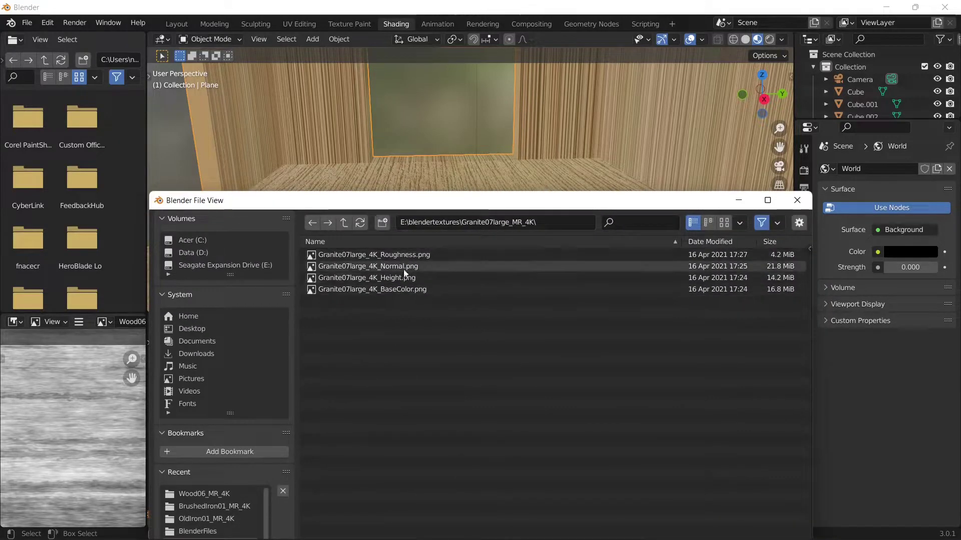
pyautogui.doubleClick(410, 255)
# Step: Replace the base color texture in Material.005 with Granite07large_4K_BaseColor.png
pyautogui.moveTo(472, 378); pyautogui.dragTo(426, 390, button='middle')
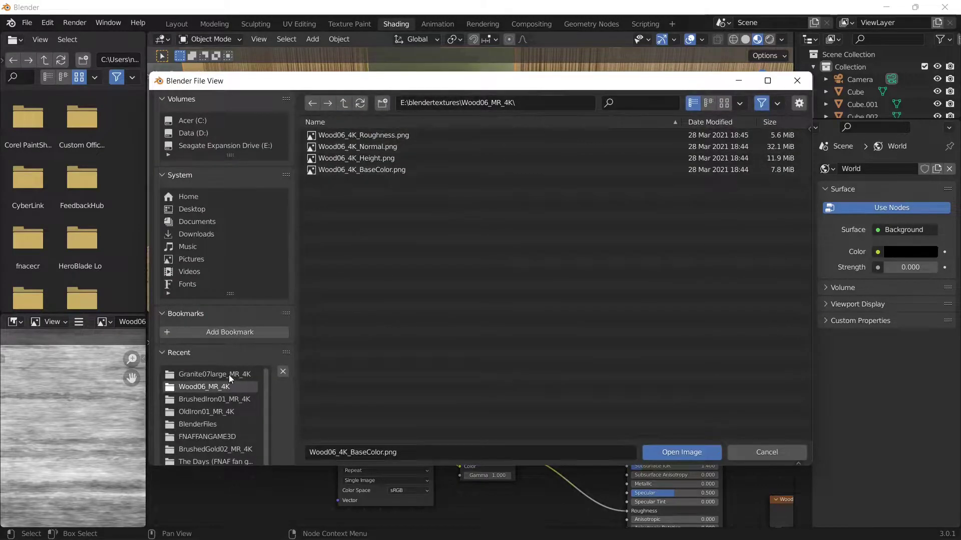
pyautogui.click(229, 374)
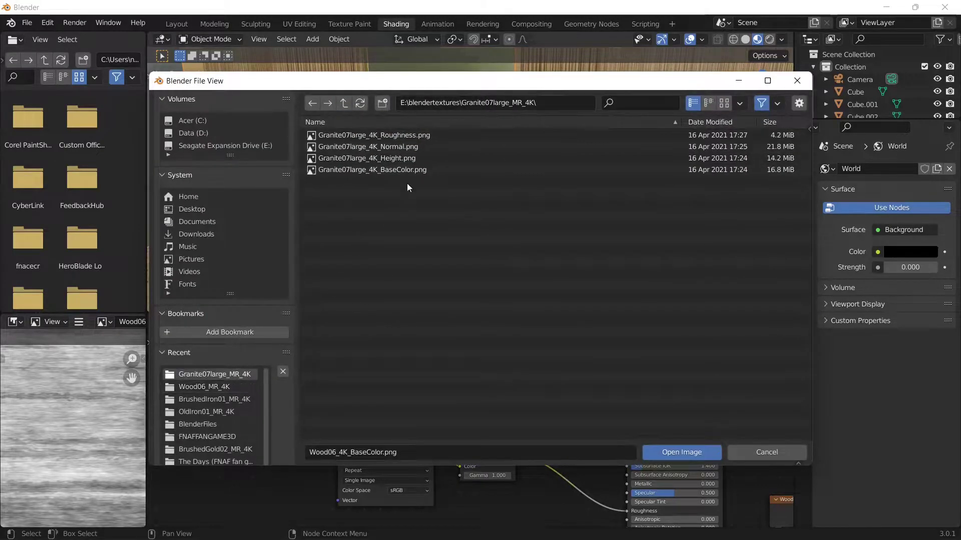
pyautogui.doubleClick(410, 169)
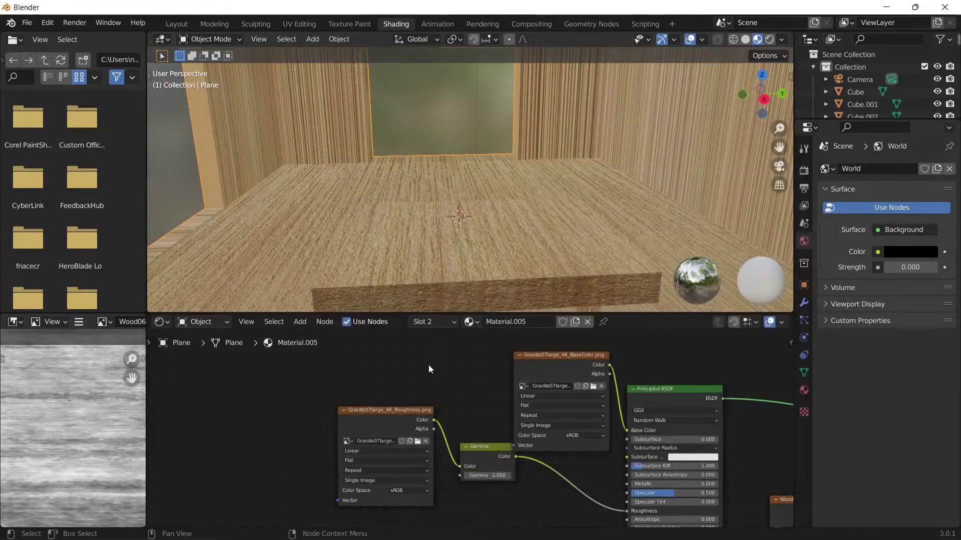
# Step: Replace the image in the height texture node beside the Displacement node with Granite07large_4K_Height.png
pyautogui.moveTo(467, 399); pyautogui.dragTo(190, 320, button='middle')
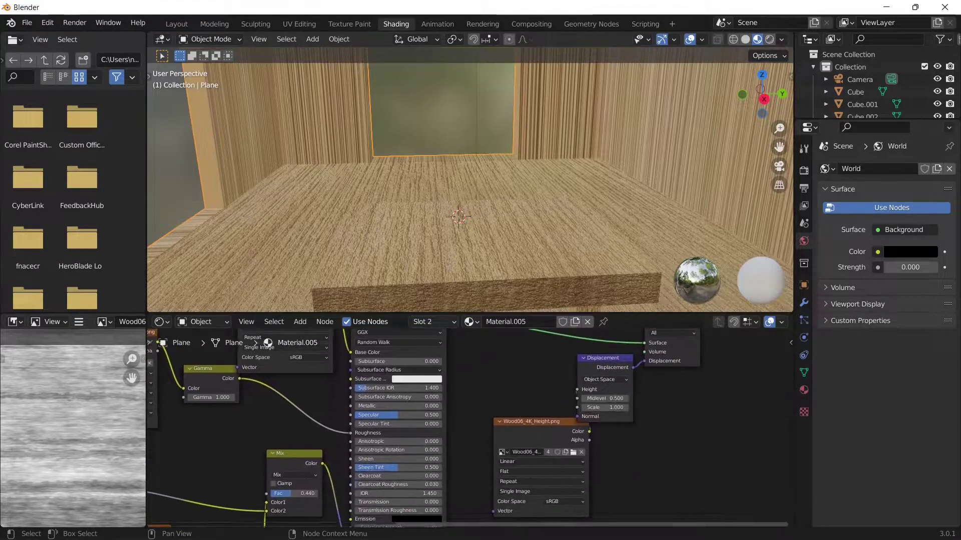
pyautogui.click(574, 453)
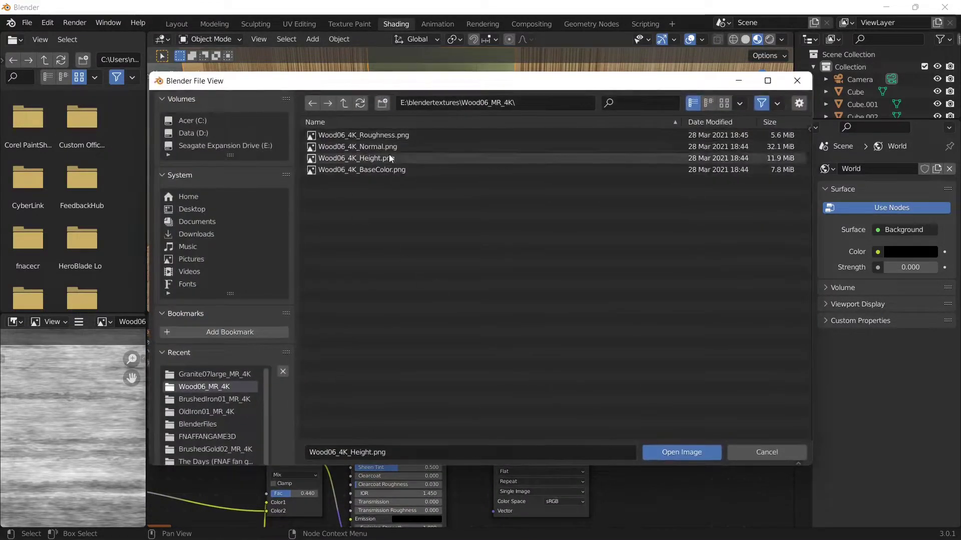
pyautogui.click(548, 103)
pyautogui.click(239, 376)
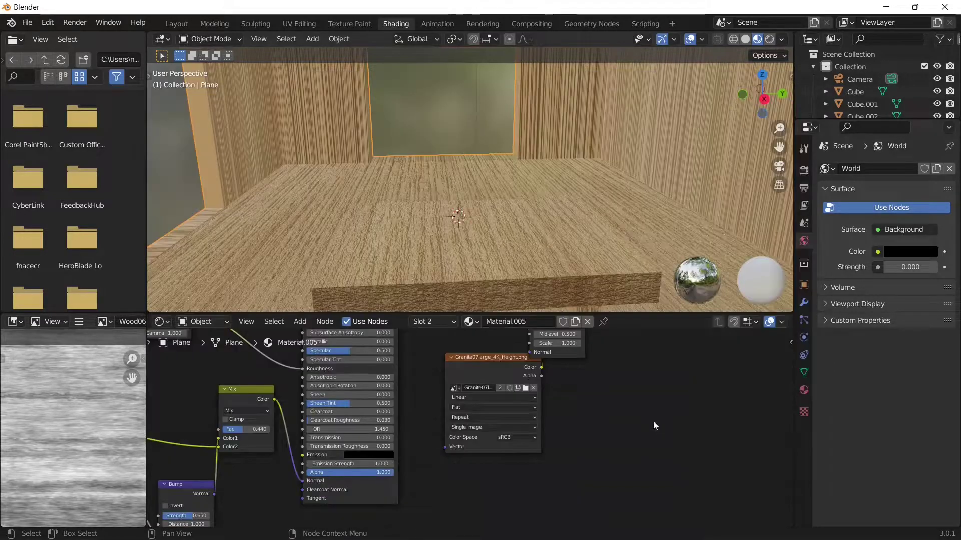
pyautogui.moveTo(659, 414); pyautogui.dragTo(697, 494, button='middle')
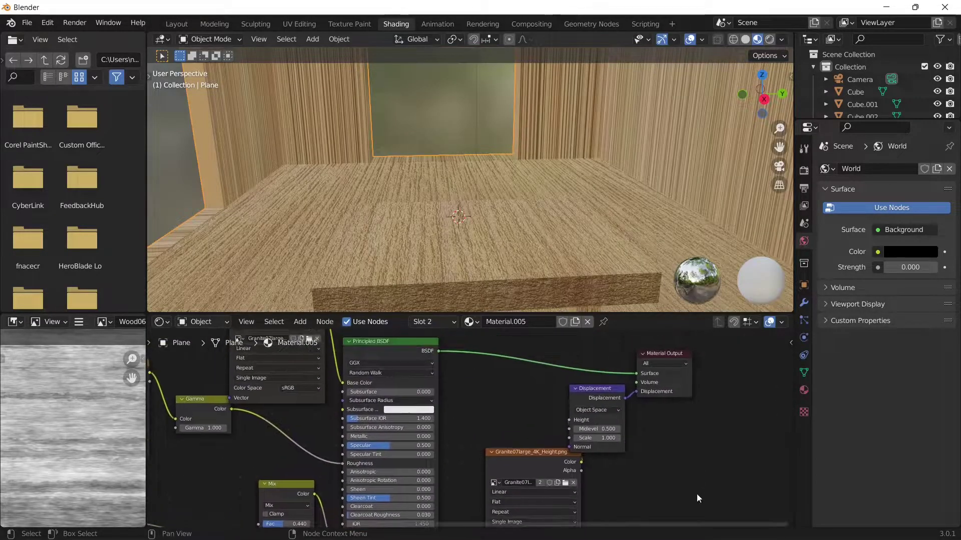
# Step: Return to the Layout workspace, show the scene in material preview shading, and enter Edit Mode on the room
pyautogui.click(185, 25)
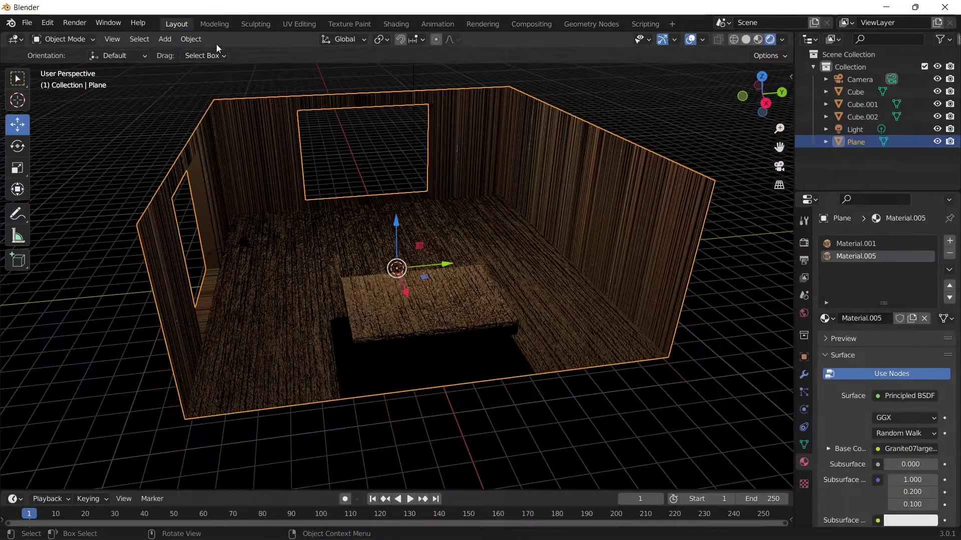
pyautogui.click(757, 39)
pyautogui.press('Tab')
pyautogui.moveTo(766, 98)
pyautogui.mouseDown()
pyautogui.moveTo(735, 119)
pyautogui.moveTo(843, 122)
pyautogui.mouseUp()
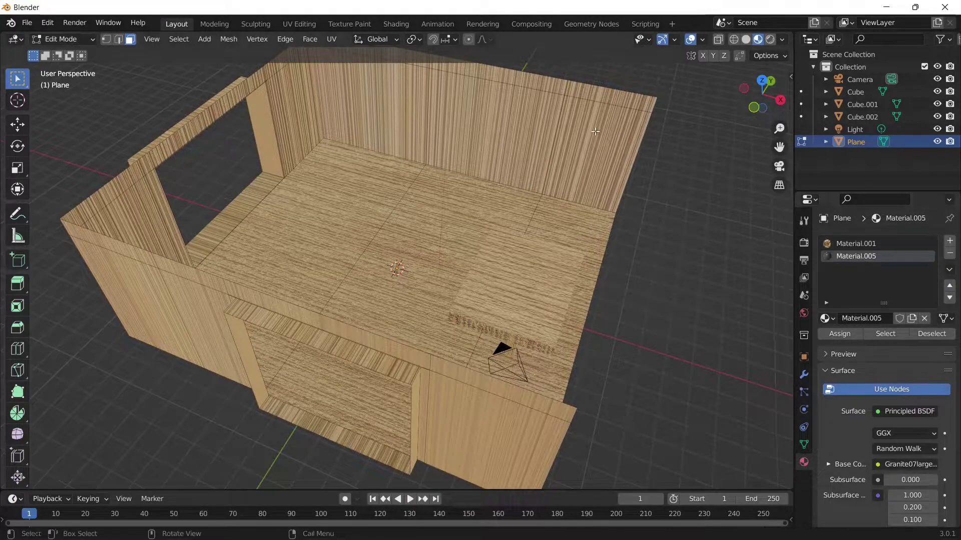
# Step: Select all faces of the room's solid side wall, including the narrow strips along its upper edge
pyautogui.click(579, 131)
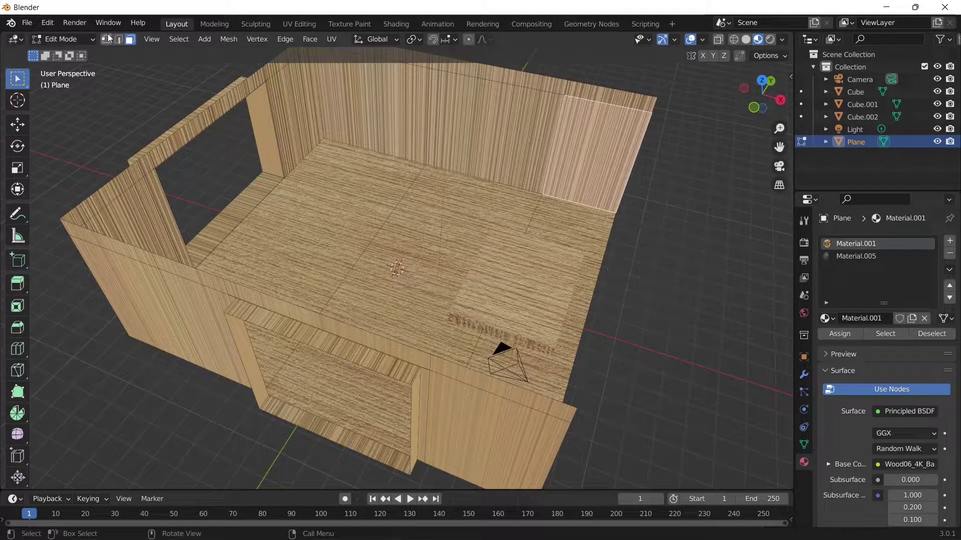
pyautogui.keyDown('shift'); pyautogui.click(504, 135); pyautogui.keyUp('shift')
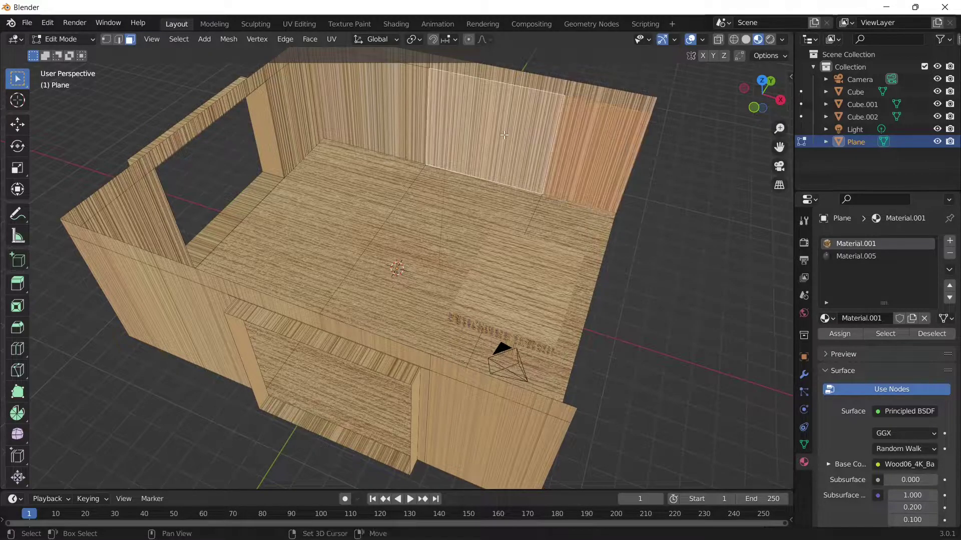
pyautogui.keyDown('shift'); pyautogui.click(399, 120); pyautogui.keyUp('shift')
pyautogui.keyDown('shift'); pyautogui.click(626, 98); pyautogui.keyUp('shift')
pyautogui.keyDown('shift'); pyautogui.click(533, 88); pyautogui.keyUp('shift')
pyautogui.keyDown('shift'); pyautogui.click(527, 100); pyautogui.keyUp('shift')
pyautogui.keyDown('shift'); pyautogui.click(531, 81); pyautogui.keyUp('shift')
pyautogui.moveTo(781, 149); pyautogui.dragTo(828, 260)
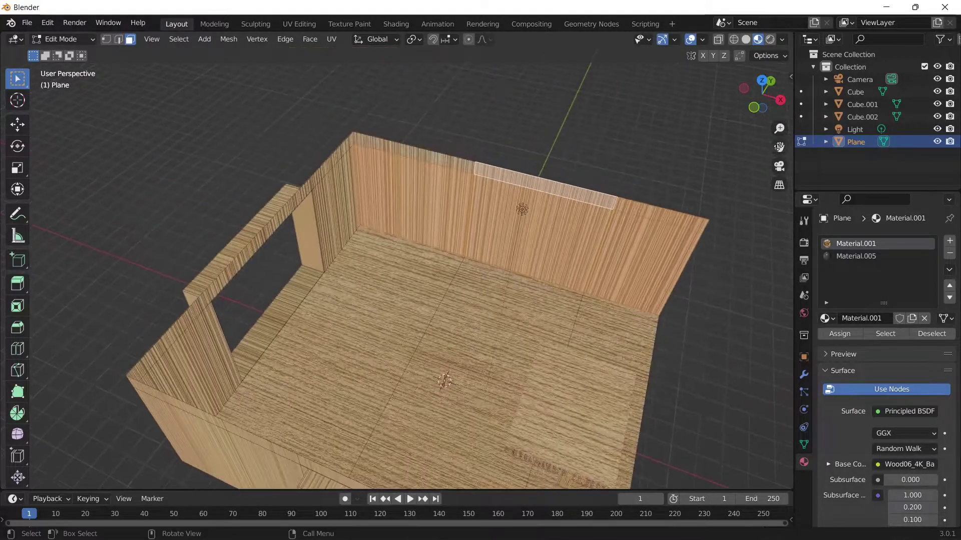
pyautogui.keyDown('shift'); pyautogui.click(413, 157); pyautogui.keyUp('shift')
# Step: Add the window wall's faces to the selection, including the strips above and the sections beside the opening
pyautogui.keyDown('shift'); pyautogui.click(338, 183); pyautogui.keyUp('shift')
pyautogui.keyDown('shift'); pyautogui.click(318, 172); pyautogui.keyUp('shift')
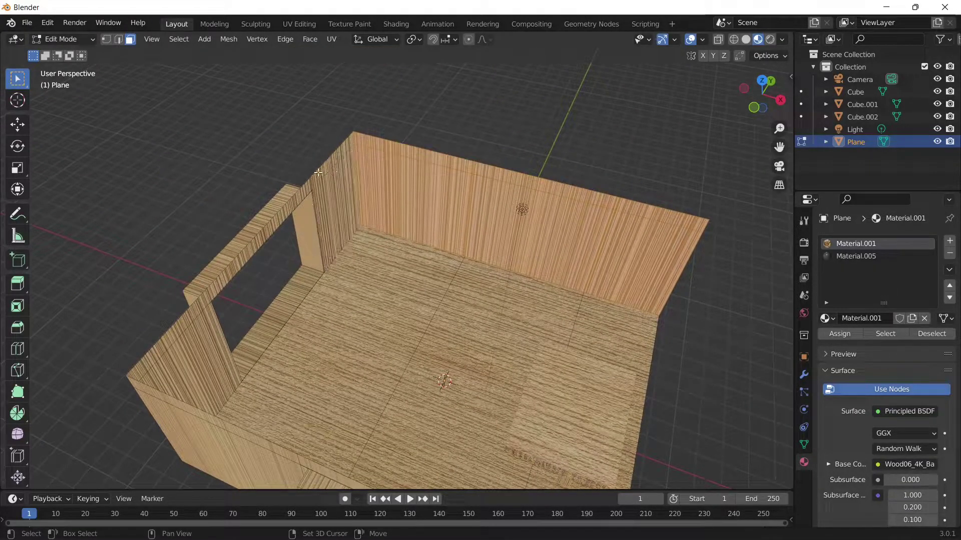
pyautogui.keyDown('shift'); pyautogui.click(330, 196); pyautogui.keyUp('shift')
pyautogui.keyDown('shift'); pyautogui.click(306, 219); pyautogui.keyUp('shift')
pyautogui.keyDown('shift'); pyautogui.click(295, 203); pyautogui.keyUp('shift')
pyautogui.keyDown('shift'); pyautogui.click(259, 224); pyautogui.keyUp('shift')
pyautogui.keyDown('shift'); pyautogui.click(194, 317); pyautogui.keyUp('shift')
pyautogui.keyDown('shift'); pyautogui.click(204, 344); pyautogui.keyUp('shift')
# Step: Add the window opening's sill and side jamb faces to the wall selection
pyautogui.moveTo(765, 99); pyautogui.dragTo(712, 99)
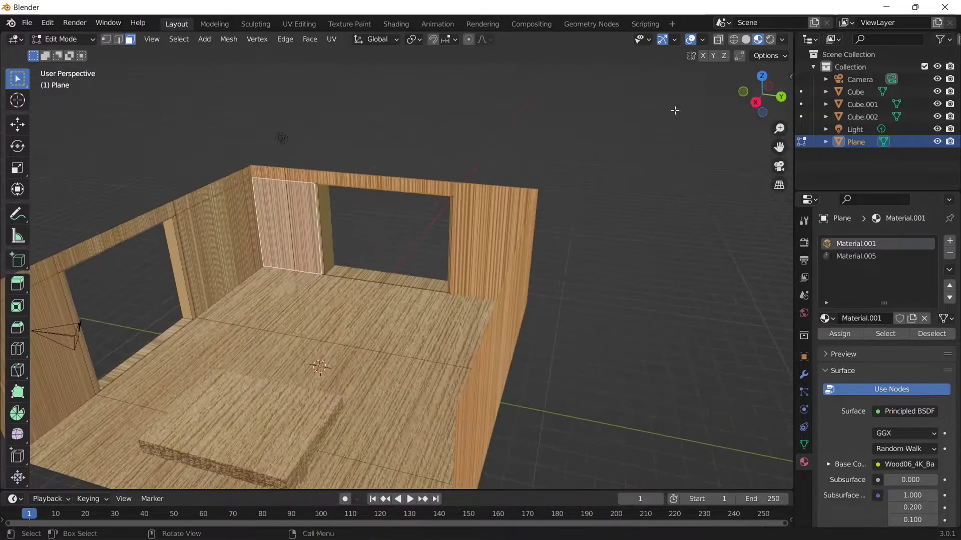
pyautogui.click(330, 253)
pyautogui.scroll(5, 281, 200)
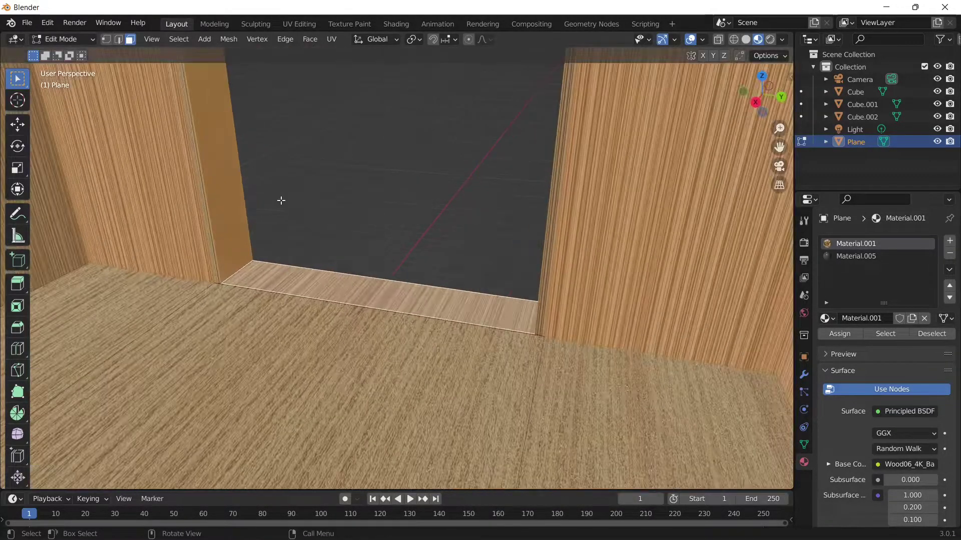
pyautogui.click(198, 164)
pyautogui.moveTo(766, 78); pyautogui.dragTo(805, 84)
pyautogui.keyDown('shift'); pyautogui.click(407, 200); pyautogui.keyUp('shift')
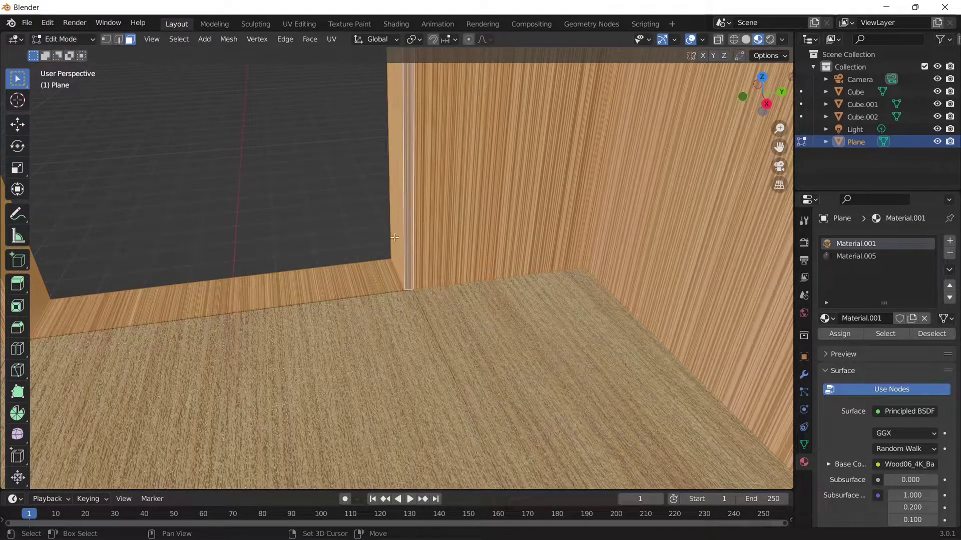
pyautogui.scroll(-3, 519, 245)
pyautogui.click(425, 339)
pyautogui.keyDown('shift'); pyautogui.click(410, 342); pyautogui.keyUp('shift')
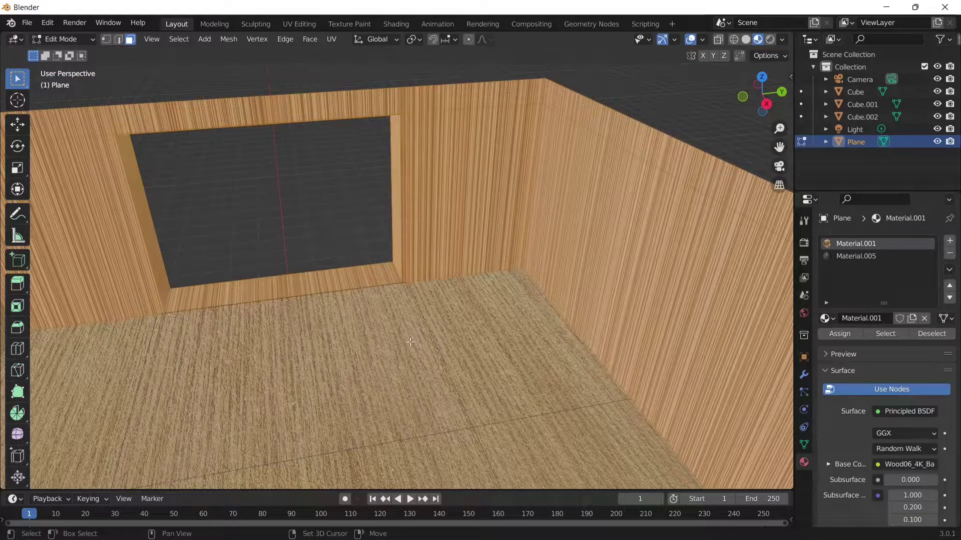
# Step: Extend the selection to the doorway wall's rear section, its adjacent jamb, and the strip above the doorway
pyautogui.moveTo(765, 92); pyautogui.dragTo(716, 104)
pyautogui.keyDown('shift'); pyautogui.click(163, 153); pyautogui.keyUp('shift')
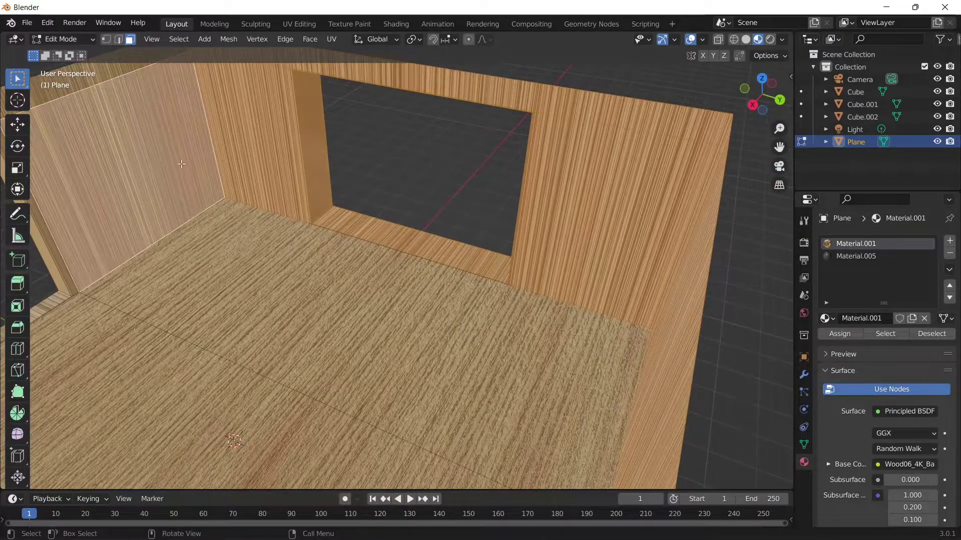
pyautogui.scroll(-2, 168, 133)
pyautogui.keyDown('shift'); pyautogui.click(169, 127); pyautogui.keyUp('shift')
pyautogui.keyDown('shift'); pyautogui.click(112, 195); pyautogui.keyUp('shift')
pyautogui.keyDown('shift'); pyautogui.click(116, 192); pyautogui.keyUp('shift')
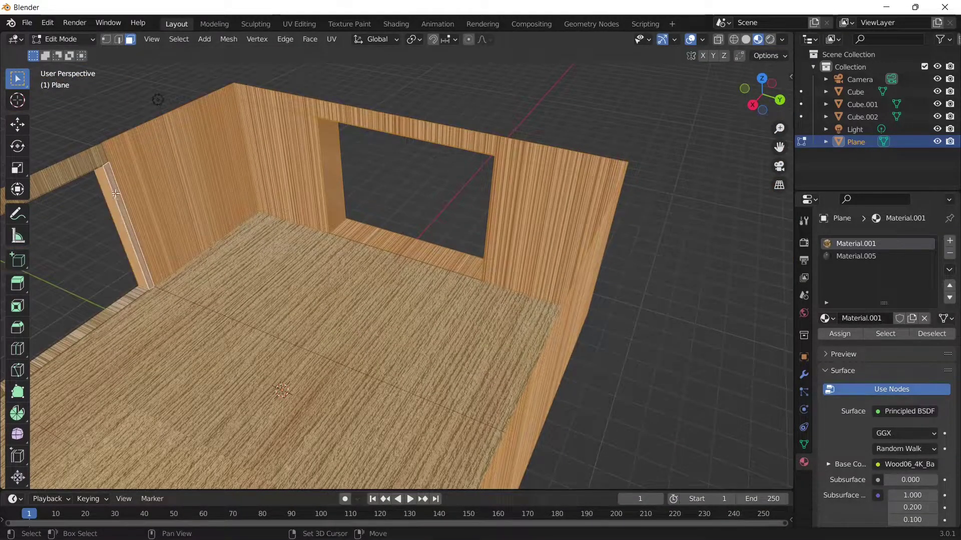
pyautogui.click(100, 167)
pyautogui.moveTo(768, 98); pyautogui.dragTo(755, 75)
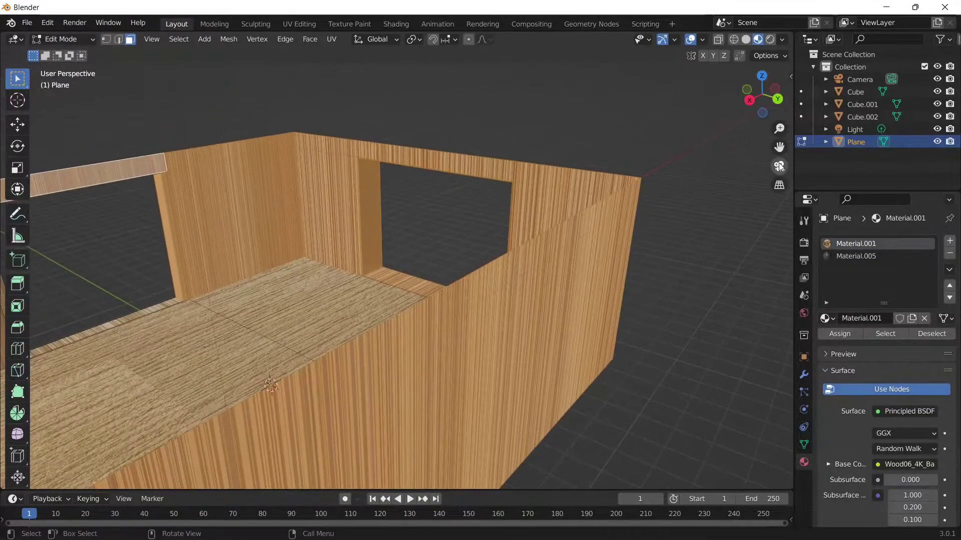
# Step: Add the doorway wall's front section, its upper strip, and the remaining faces inside the door opening to the selection
pyautogui.moveTo(780, 147); pyautogui.dragTo(951, 147)
pyautogui.scroll(5, 622, 96)
pyautogui.moveTo(770, 116); pyautogui.dragTo(762, 87)
pyautogui.click(489, 175)
pyautogui.scroll(-1, 227, 267)
pyautogui.click(154, 279)
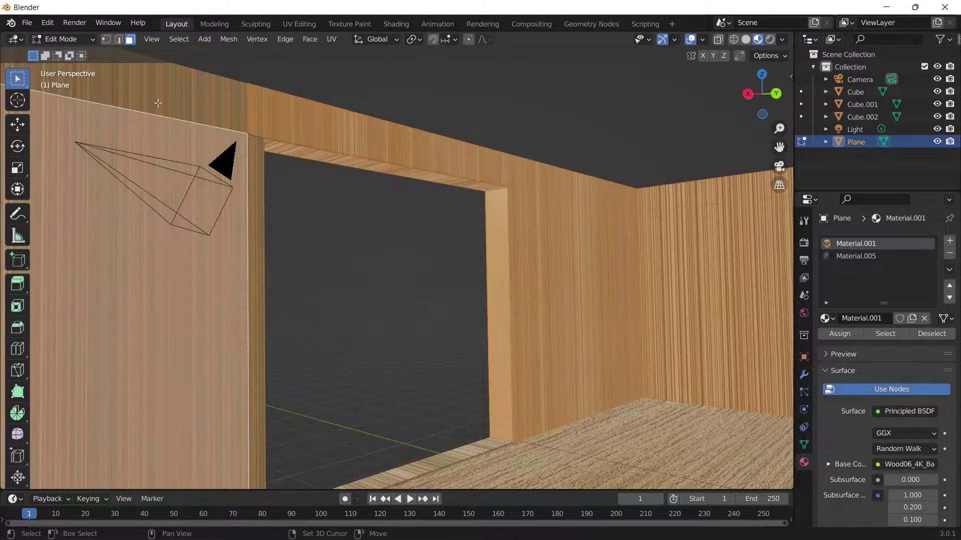
pyautogui.click(158, 103)
pyautogui.click(251, 151)
pyautogui.moveTo(768, 99); pyautogui.dragTo(656, 96)
pyautogui.click(523, 182)
# Step: Check the doorway sill face and leave both the doorway and window sills out of the wall selection
pyautogui.moveTo(755, 96); pyautogui.dragTo(853, 107)
pyautogui.scroll(-4, 680, 145)
pyautogui.scroll(-4, 680, 144)
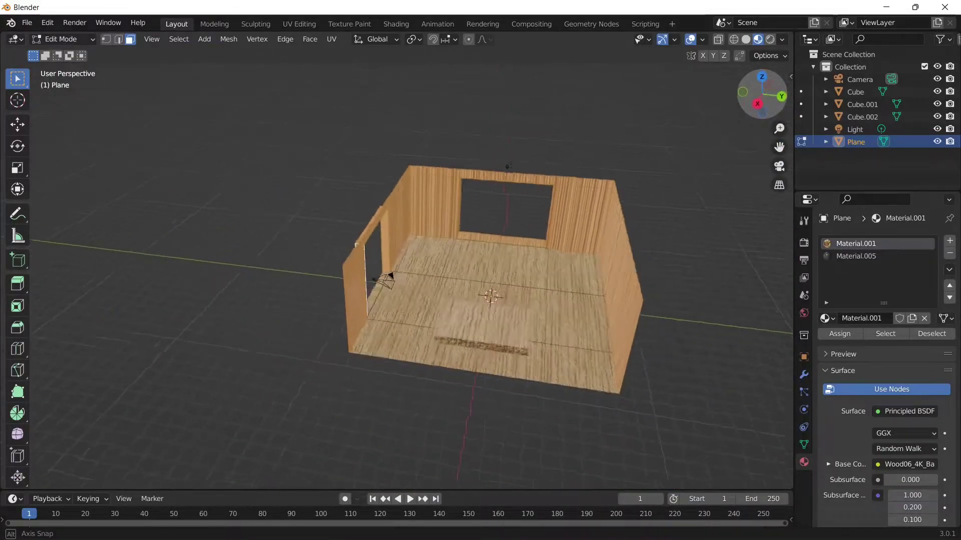
pyautogui.scroll(6, 533, 313)
pyautogui.click(380, 277)
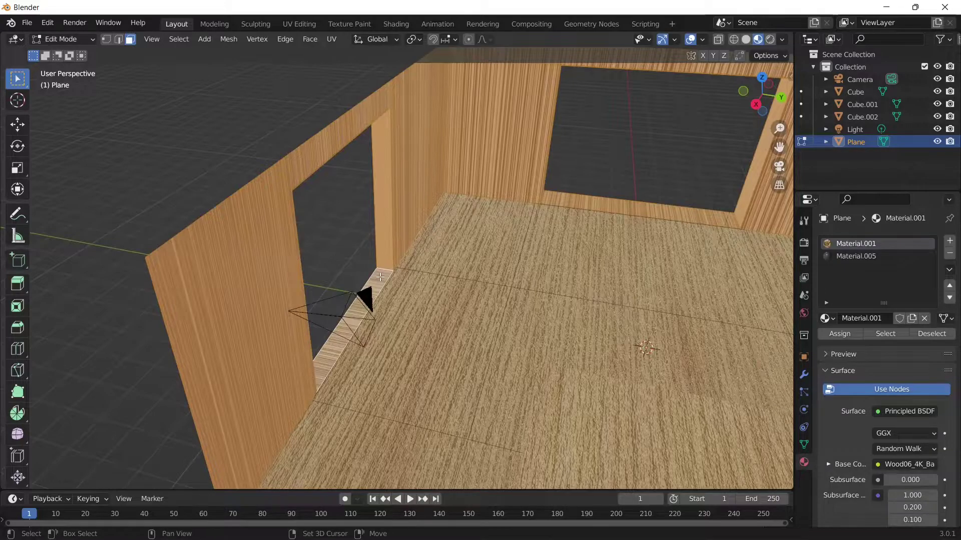
pyautogui.scroll(-5, 639, 197)
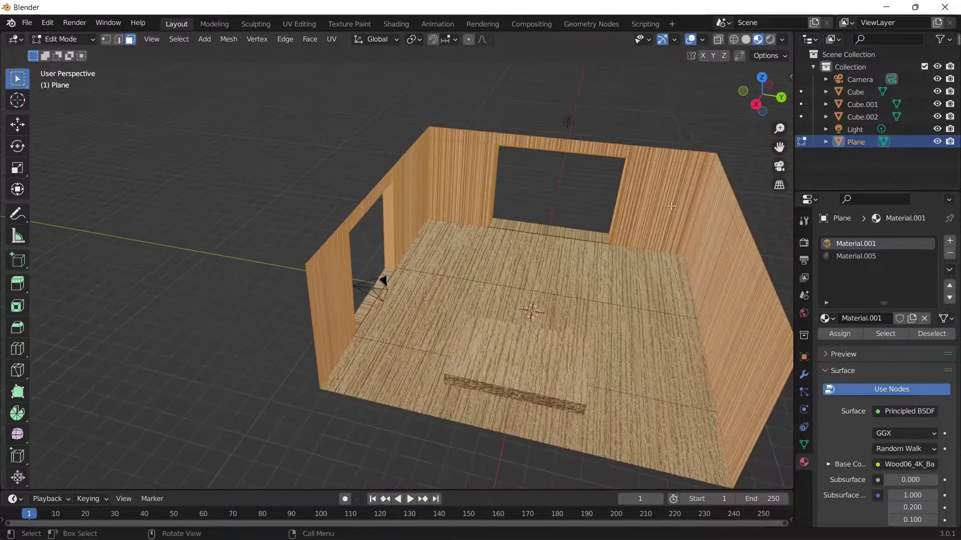
# Step: Assign Material.005 to the selected wall faces and leave Edit Mode
pyautogui.click(848, 254)
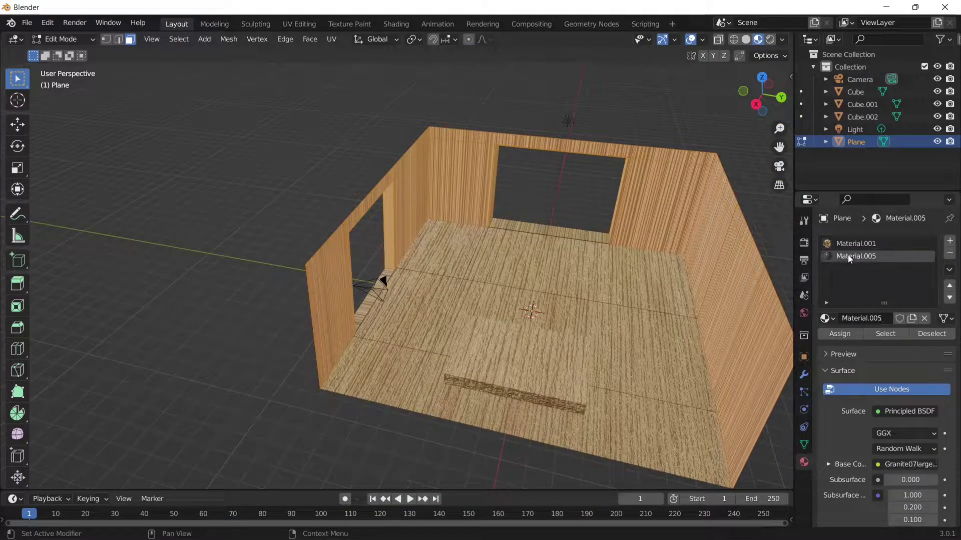
pyautogui.click(850, 335)
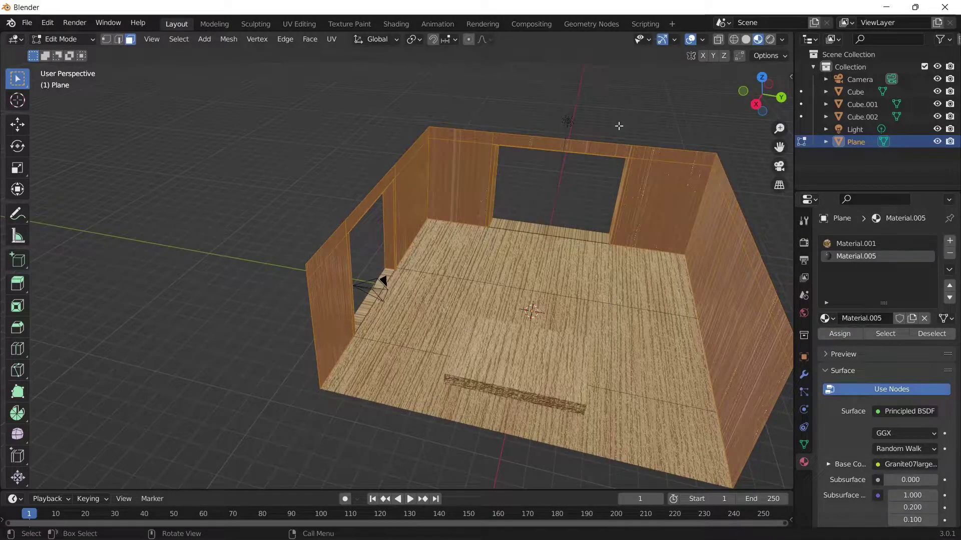
pyautogui.press('Tab')
pyautogui.moveTo(747, 103)
pyautogui.mouseDown()
pyautogui.moveTo(685, 95)
pyautogui.moveTo(596, 63)
pyautogui.moveTo(555, 65)
pyautogui.moveTo(573, 100)
pyautogui.moveTo(730, 110)
pyautogui.moveTo(751, 103)
pyautogui.mouseUp()
pyautogui.scroll(4, 767, 186)
pyautogui.scroll(3, 765, 185)
pyautogui.press('Tab')
pyautogui.scroll(-2, 651, 201)
pyautogui.click(537, 281)
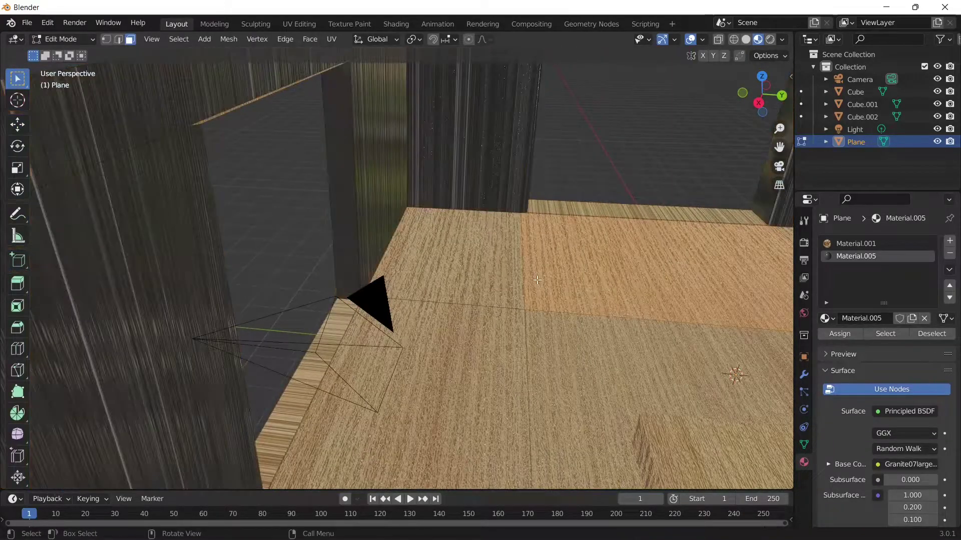
pyautogui.scroll(-2, 537, 280)
pyautogui.press('e')
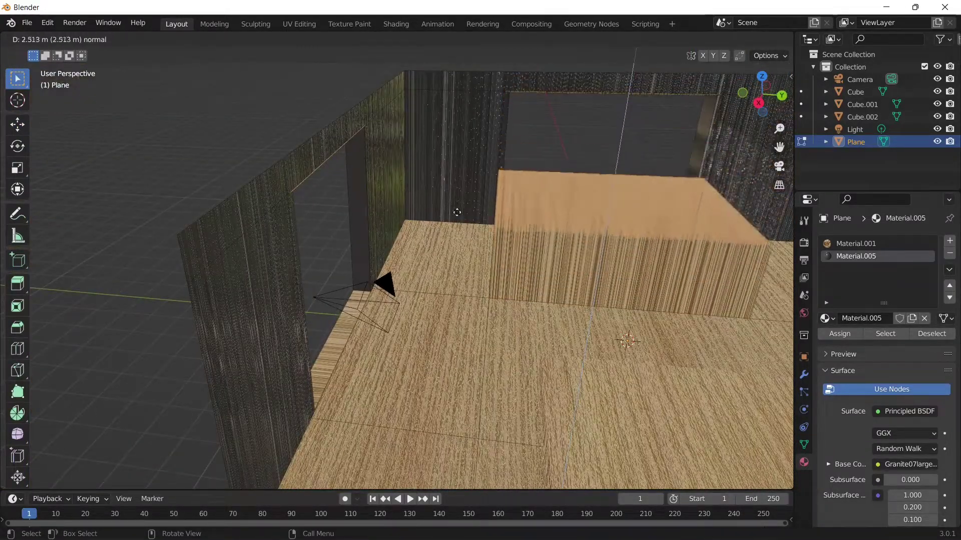
pyautogui.rightClick(575, 200)
pyautogui.scroll(-4, 571, 201)
pyautogui.press('Tab')
# Step: Add a cube and move it outside the room, beyond the doorway wall
pyautogui.hotkey('shift', 'a')
pyautogui.moveTo(172, 53)
pyautogui.click(280, 66)
pyautogui.moveTo(539, 302); pyautogui.dragTo(286, 285)
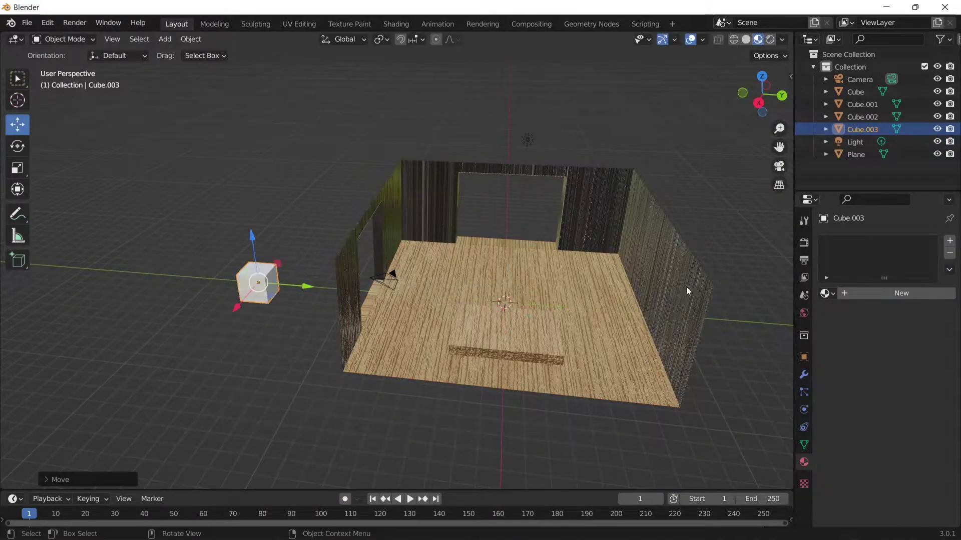
# Step: Give the new cube a new material and paste the copied wood material into it
pyautogui.click(869, 295)
pyautogui.click(949, 270)
pyautogui.click(905, 310)
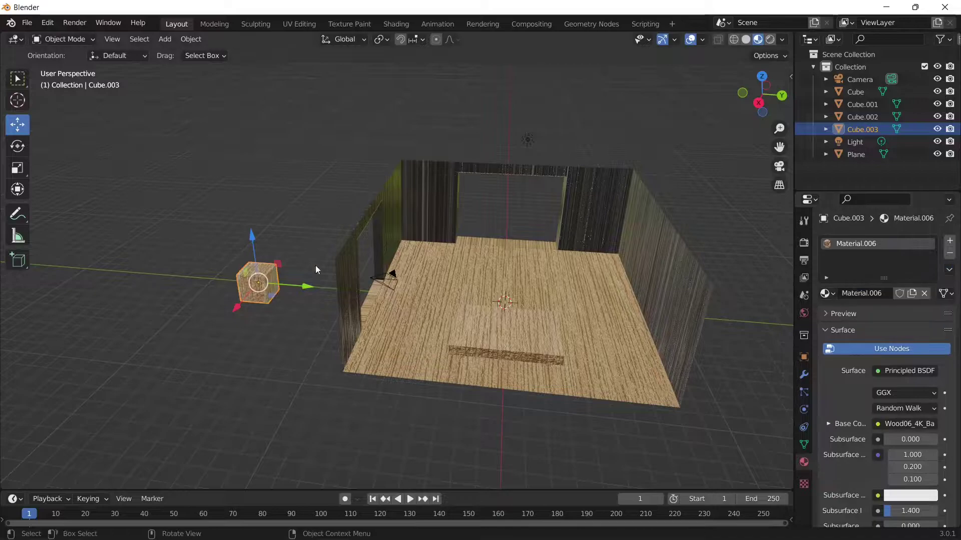
# Step: Copy Material.005 from the room object and paste it into the material of the cube outside the room
pyautogui.scroll(4, 365, 268)
pyautogui.click(348, 230)
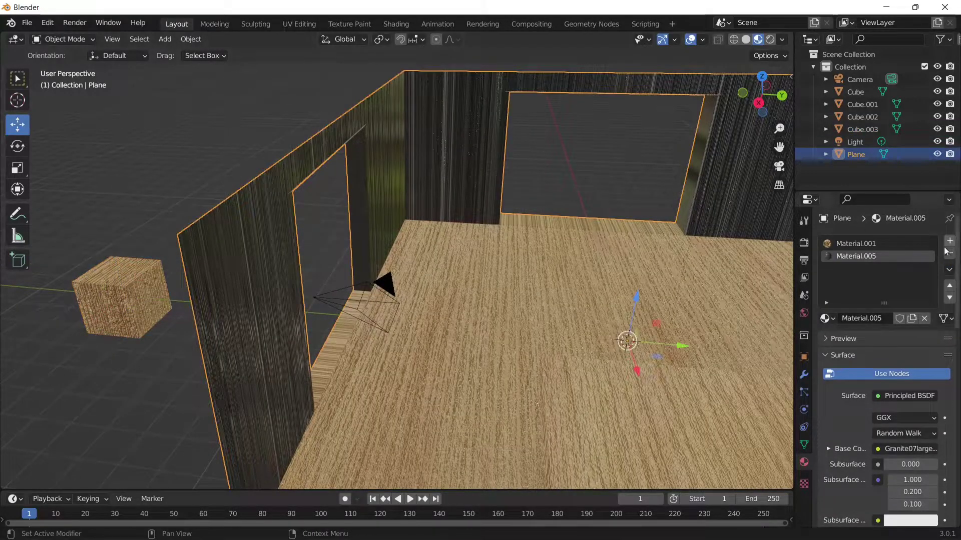
pyautogui.click(949, 269)
pyautogui.click(914, 283)
pyautogui.click(149, 275)
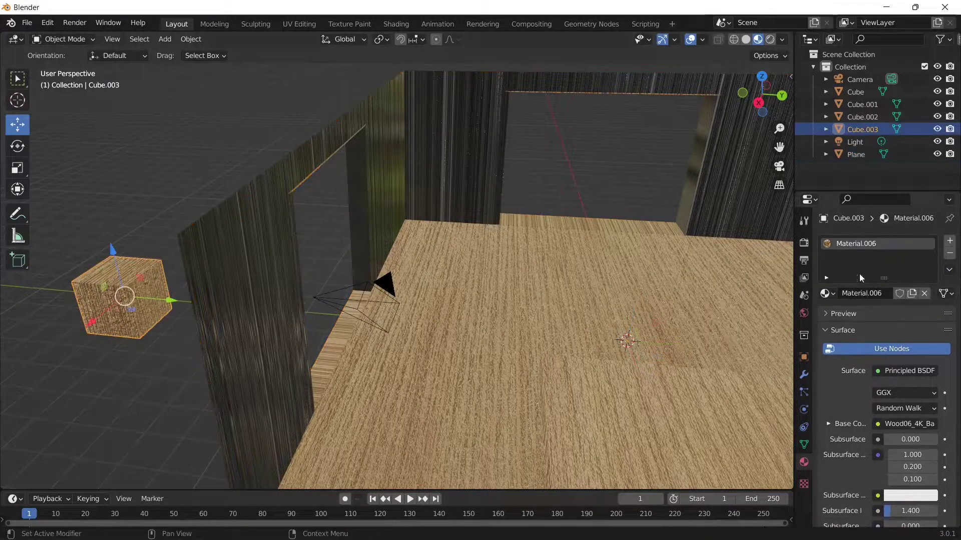
pyautogui.click(949, 268)
pyautogui.click(901, 311)
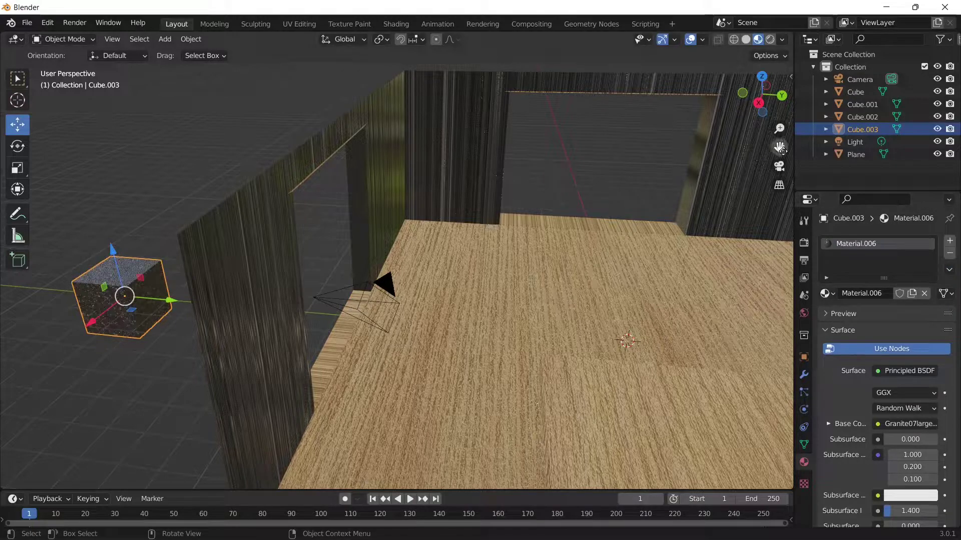
# Step: Enlarge the granite cube along its Y and Z axes to test how the texture stretches
pyautogui.moveTo(781, 149); pyautogui.dragTo(842, 149)
pyautogui.scroll(5, 183, 288)
pyautogui.click(24, 189)
pyautogui.click(22, 174)
pyautogui.press('Tab')
pyautogui.press('Tab')
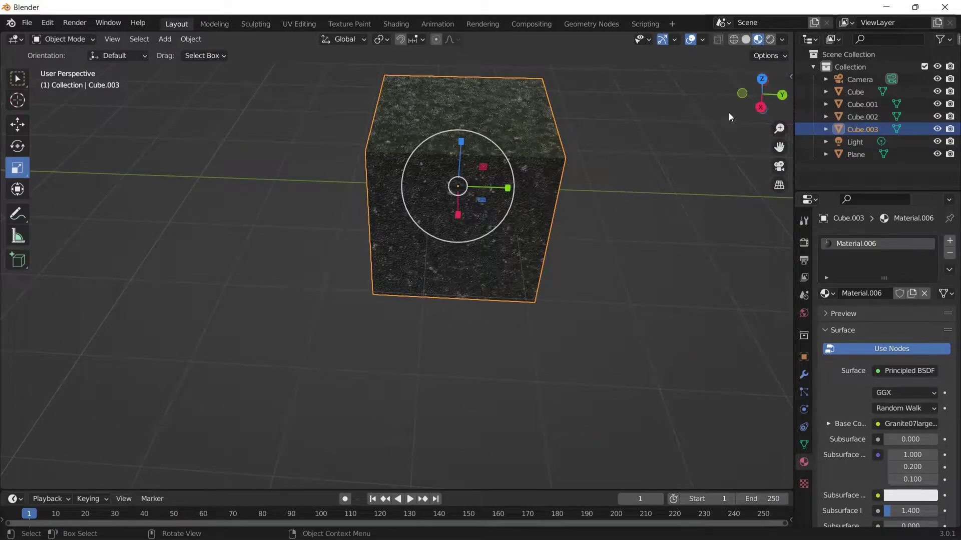
pyautogui.press('Tab')
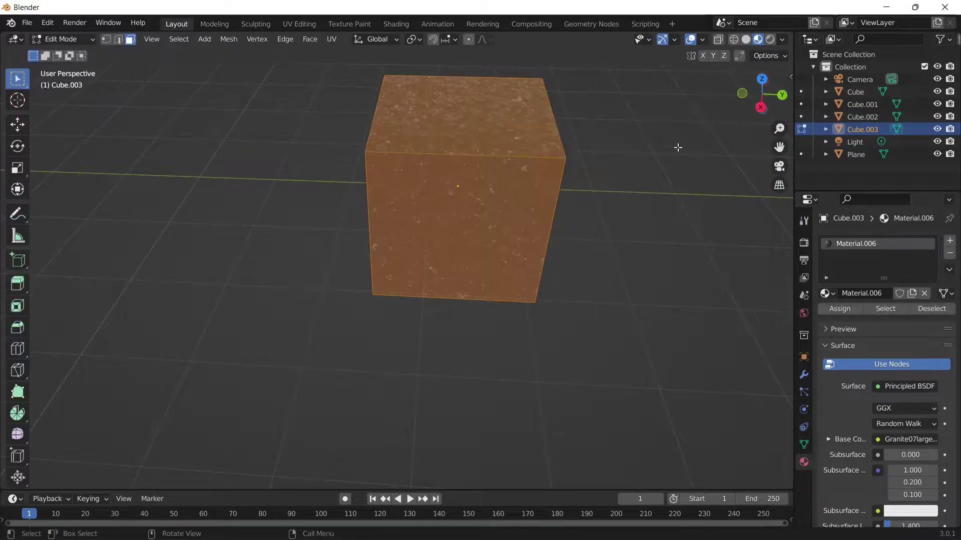
pyautogui.press('Tab')
pyautogui.click(500, 159)
pyautogui.press('s')
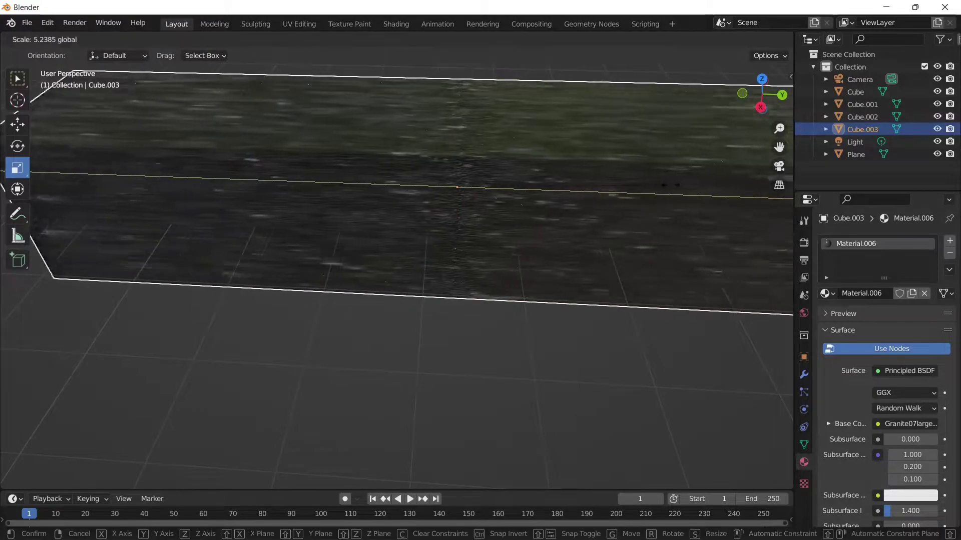
pyautogui.click(500, 141)
pyautogui.press('s')
pyautogui.click(514, 431)
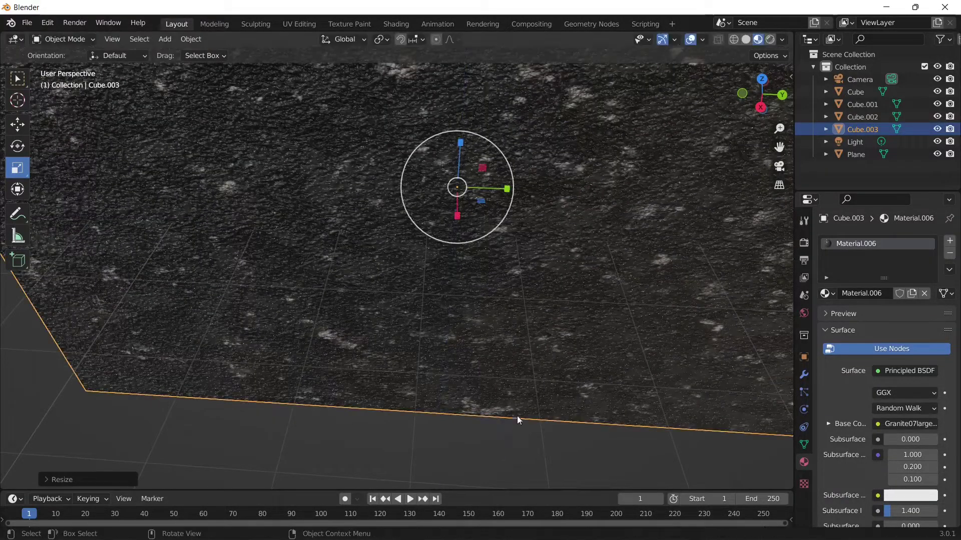
# Step: Delete the enlarged granite cube outside the room
pyautogui.scroll(-8, 507, 305)
pyautogui.scroll(3, 497, 261)
pyautogui.scroll(-5, 512, 263)
pyautogui.press('Delete')
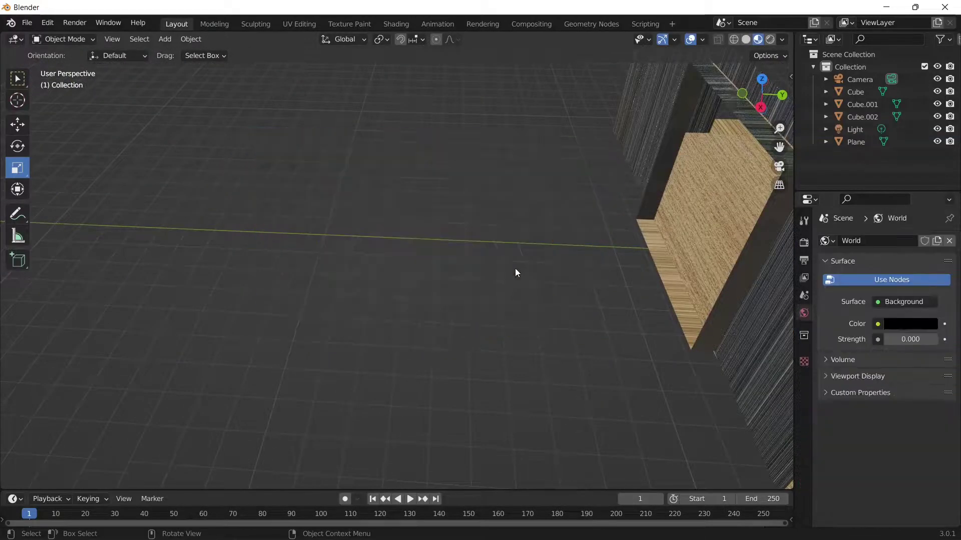
# Step: Examine the textured room and the table's top and legs from several angles
pyautogui.moveTo(773, 145); pyautogui.dragTo(468, 210)
pyautogui.click(468, 210)
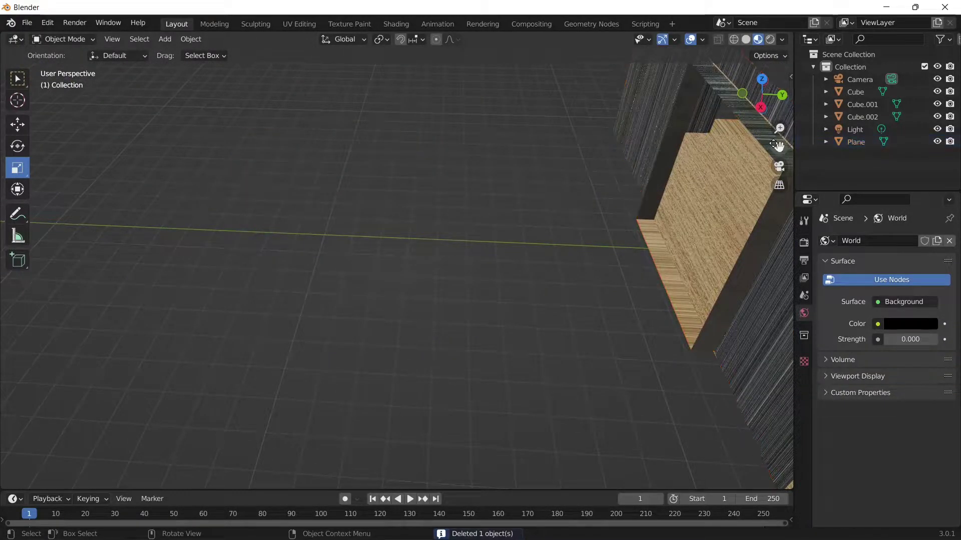
pyautogui.moveTo(779, 147); pyautogui.dragTo(480, 108)
pyautogui.scroll(-6, 642, 220)
pyautogui.scroll(6, 668, 194)
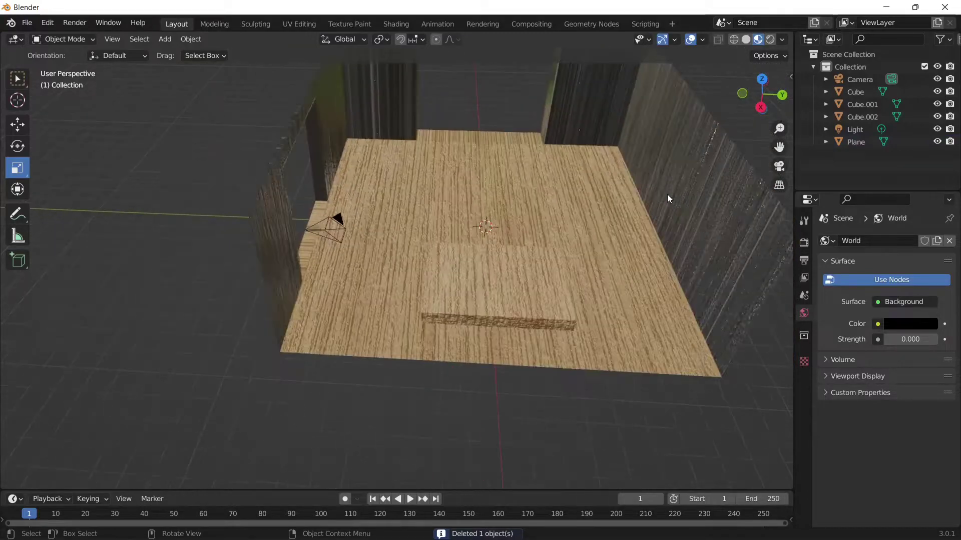
pyautogui.moveTo(762, 100); pyautogui.dragTo(738, 80)
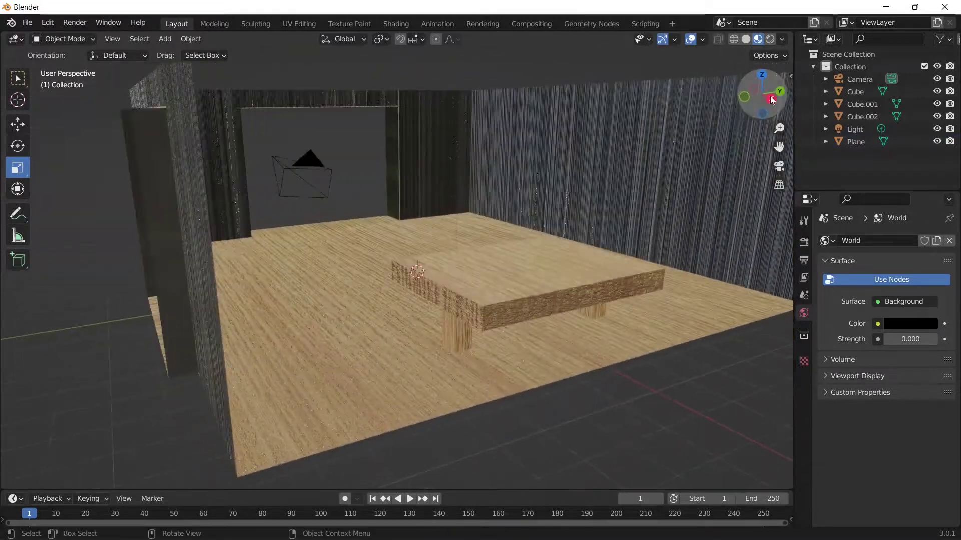
pyautogui.click(389, 303)
pyautogui.click(467, 326)
pyautogui.keyDown('shift'); pyautogui.click(599, 317); pyautogui.keyUp('shift')
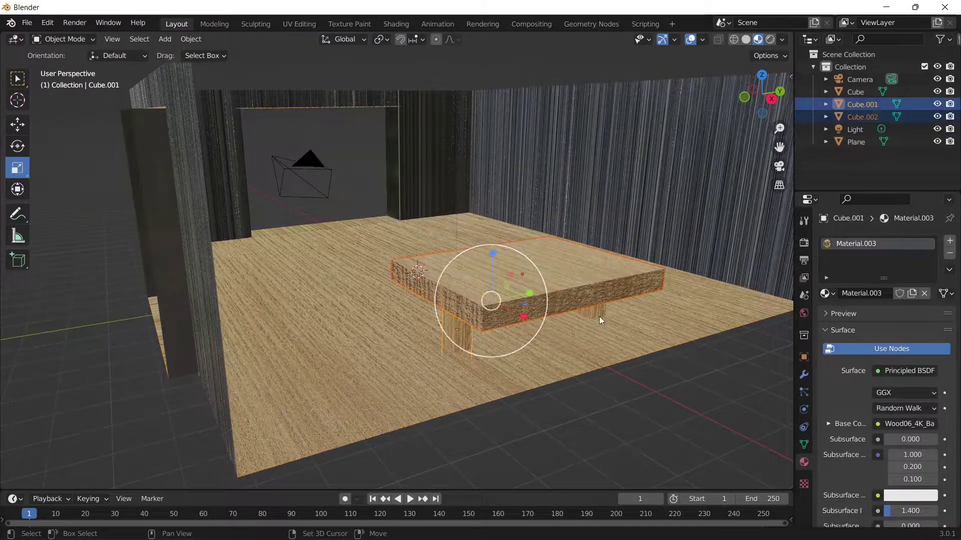
pyautogui.keyDown('shift'); pyautogui.click(602, 306); pyautogui.keyUp('shift')
pyautogui.moveTo(769, 107); pyautogui.dragTo(674, 250)
pyautogui.scroll(-5, 674, 250)
pyautogui.click(668, 295)
pyautogui.scroll(8, 668, 296)
pyautogui.scroll(-4, 572, 254)
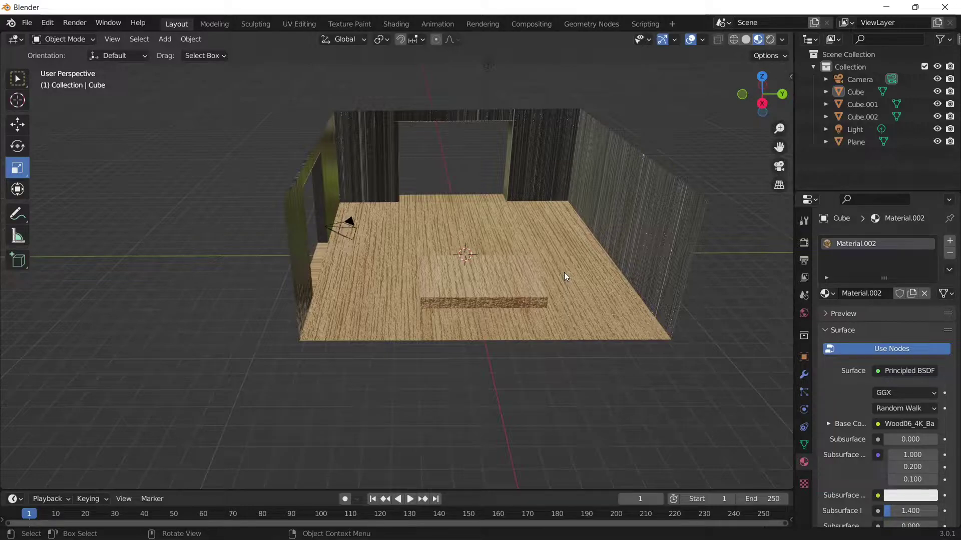
pyautogui.scroll(3, 402, 182)
# Step: Add a UV sphere, raise it off the floor and shift it over the table
pyautogui.click(189, 39)
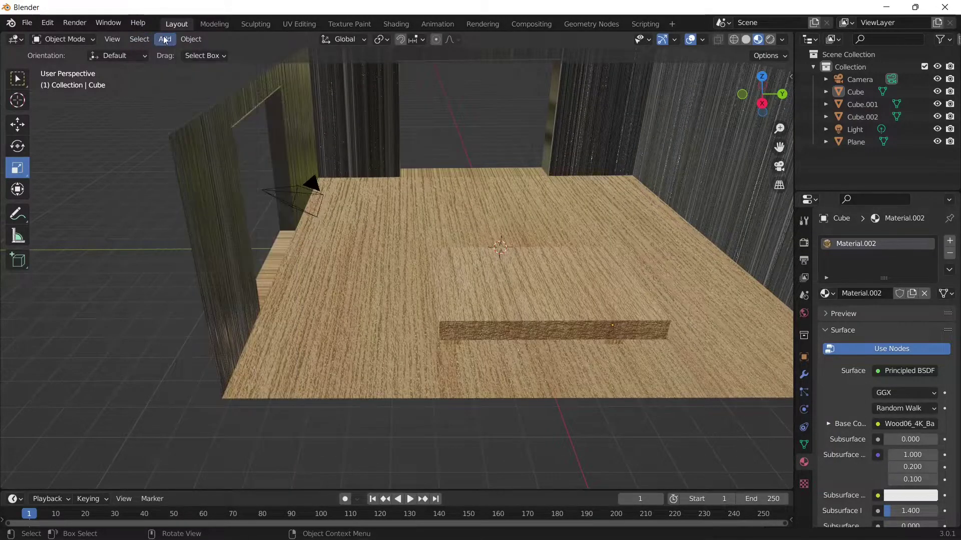
pyautogui.click(165, 39)
pyautogui.moveTo(196, 61)
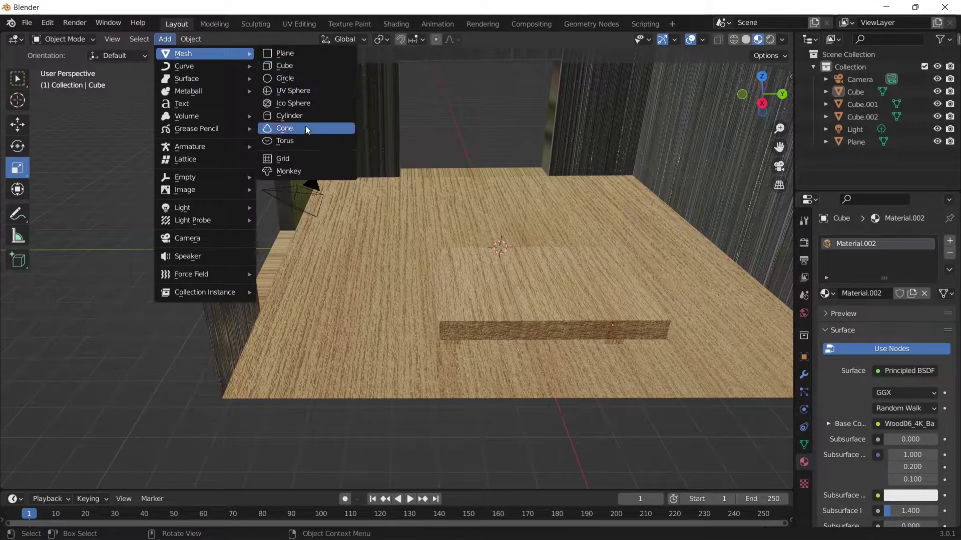
pyautogui.click(300, 91)
pyautogui.click(17, 101)
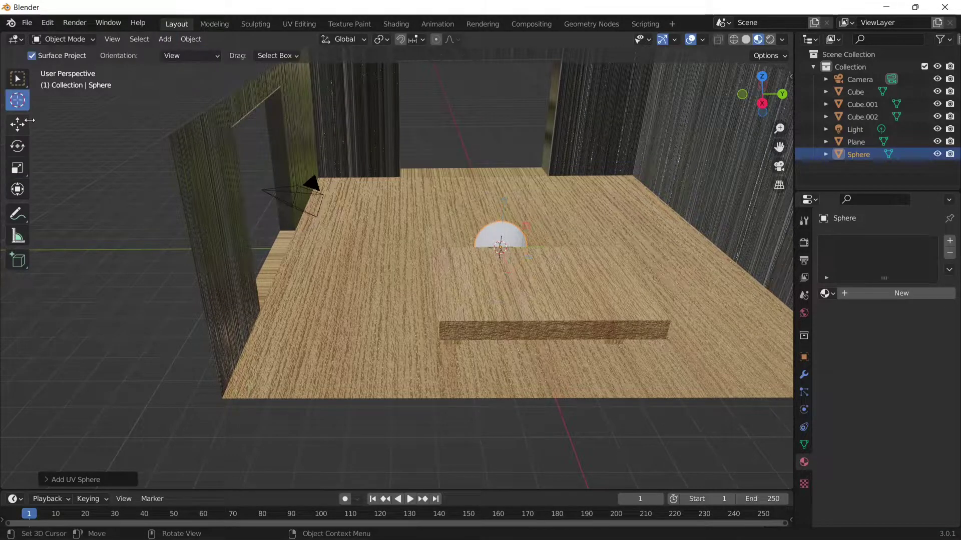
pyautogui.click(17, 125)
pyautogui.click(505, 165)
pyautogui.click(509, 236)
pyautogui.moveTo(504, 203); pyautogui.dragTo(507, 144)
pyautogui.moveTo(762, 97); pyautogui.dragTo(690, 117)
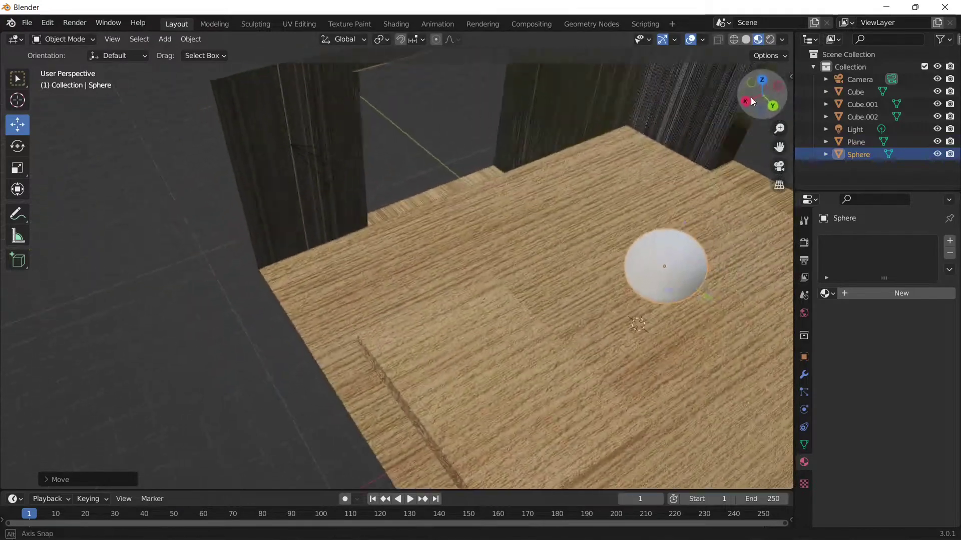
pyautogui.moveTo(633, 282); pyautogui.dragTo(452, 316)
# Step: Shade the sphere smooth and give it a new material with a bright green base color
pyautogui.rightClick(515, 320)
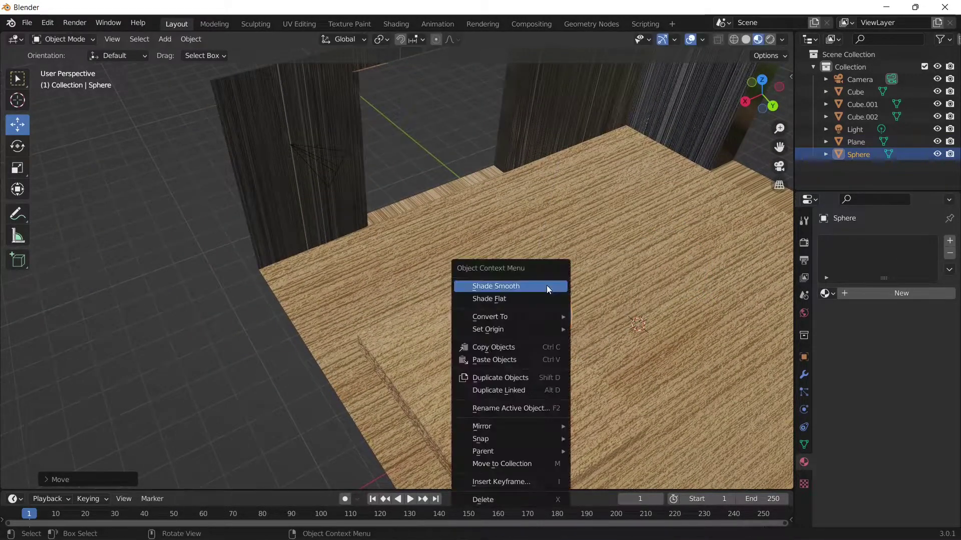
pyautogui.click(545, 285)
pyautogui.click(873, 295)
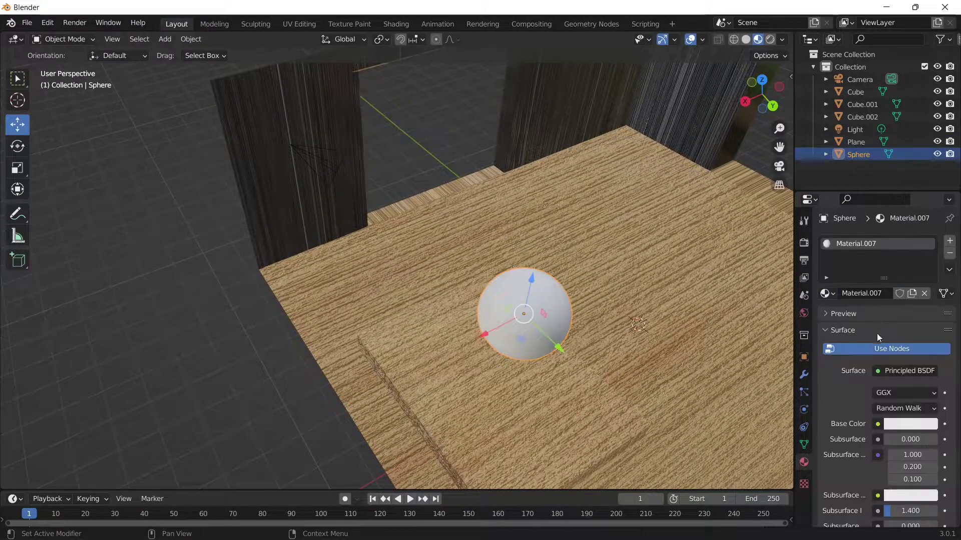
pyautogui.click(909, 425)
pyautogui.click(830, 273)
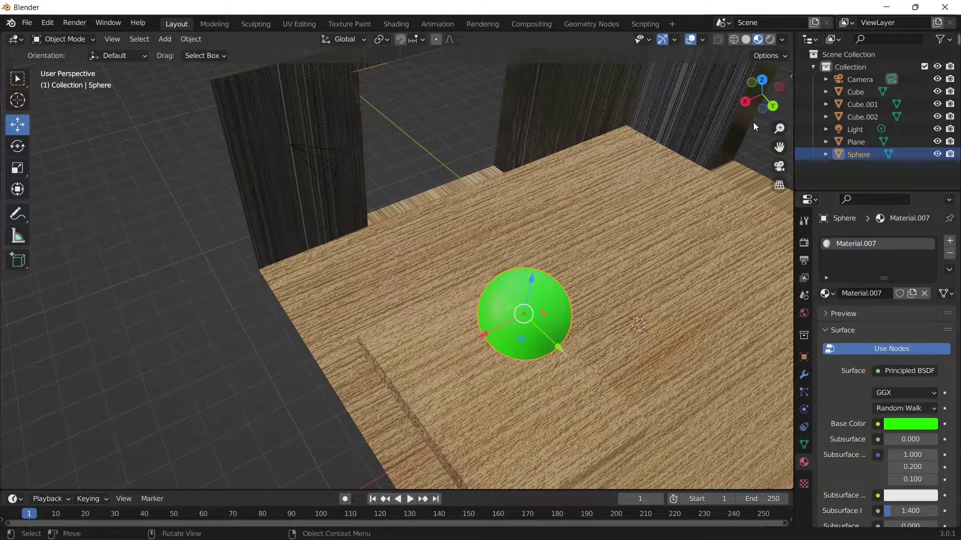
# Step: Switch the sphere's surface to Emission with a bright green color and a strength of 54.4
pyautogui.moveTo(756, 123); pyautogui.dragTo(744, 107)
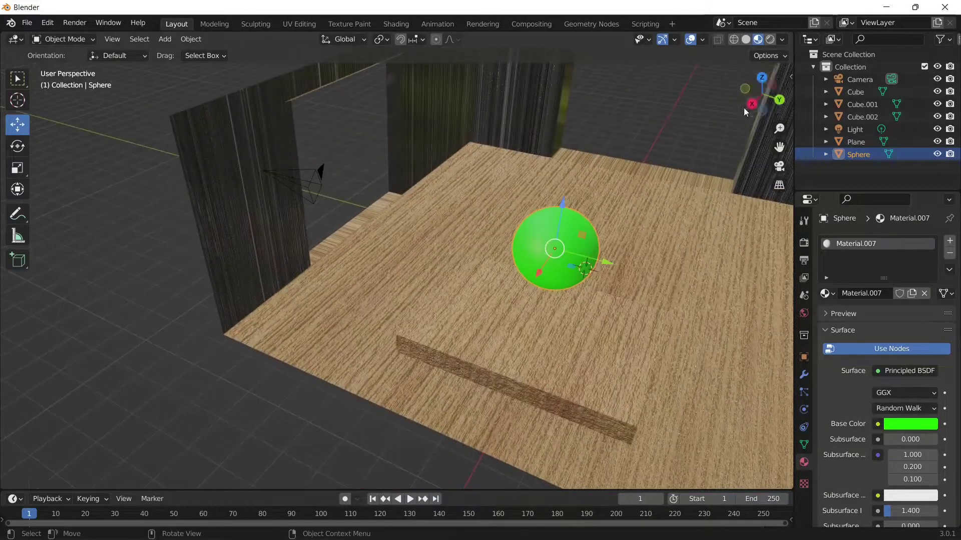
pyautogui.click(887, 398)
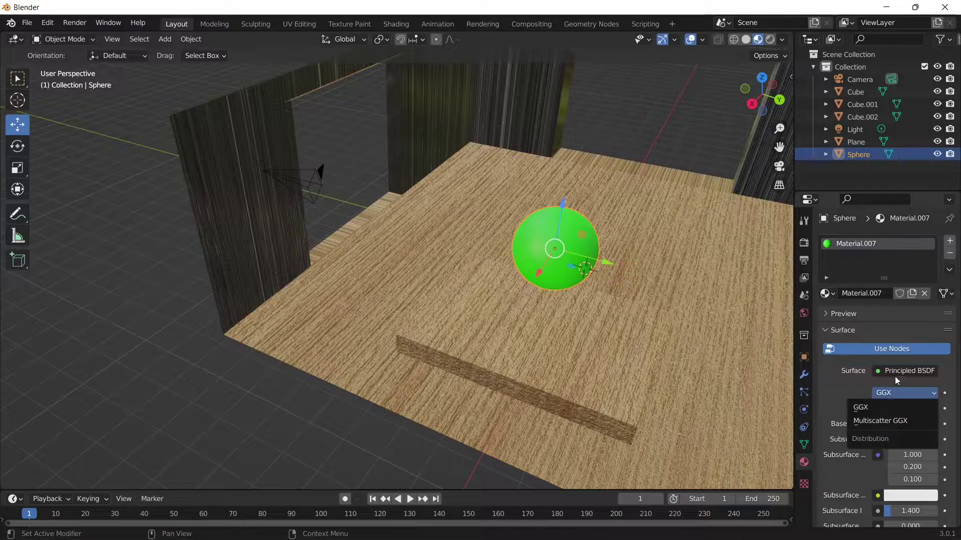
pyautogui.click(907, 370)
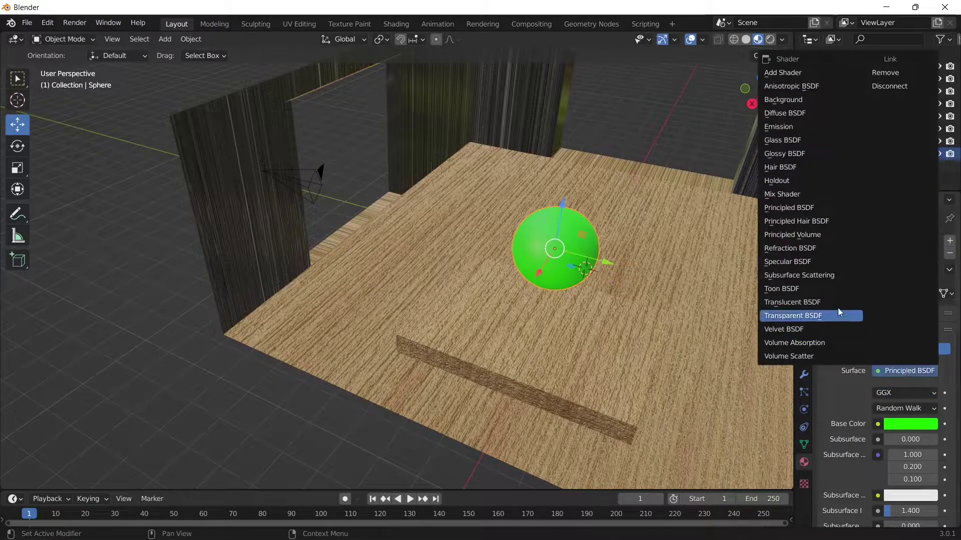
pyautogui.click(795, 126)
pyautogui.click(896, 396)
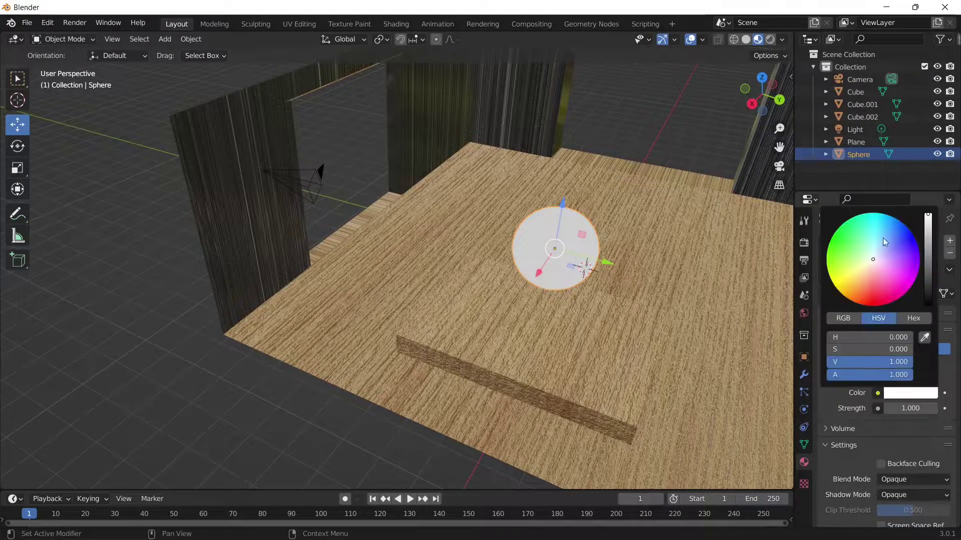
pyautogui.moveTo(886, 276); pyautogui.dragTo(832, 236)
pyautogui.moveTo(912, 410); pyautogui.dragTo(941, 408)
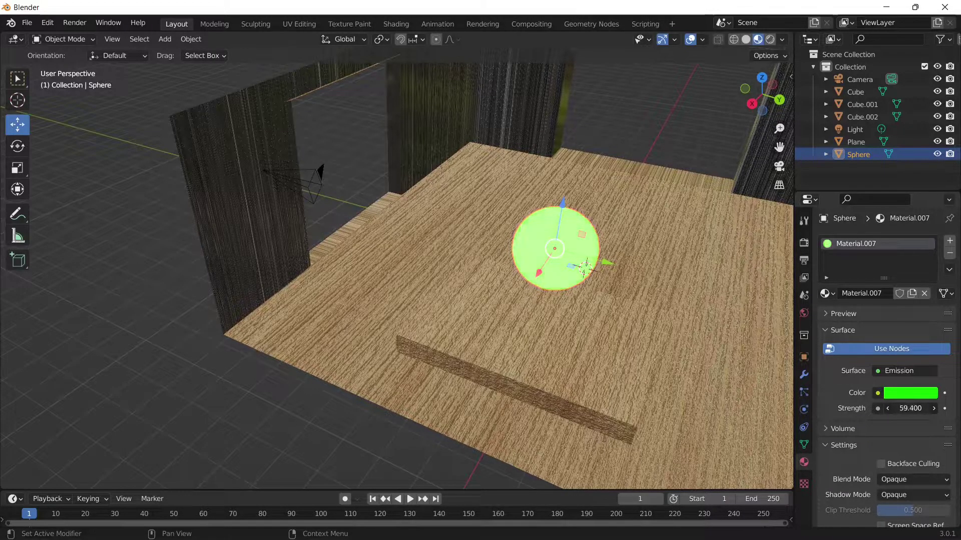
# Step: Preview the emissive sphere in Rendered shading with the scene light hidden and shown again
pyautogui.click(769, 39)
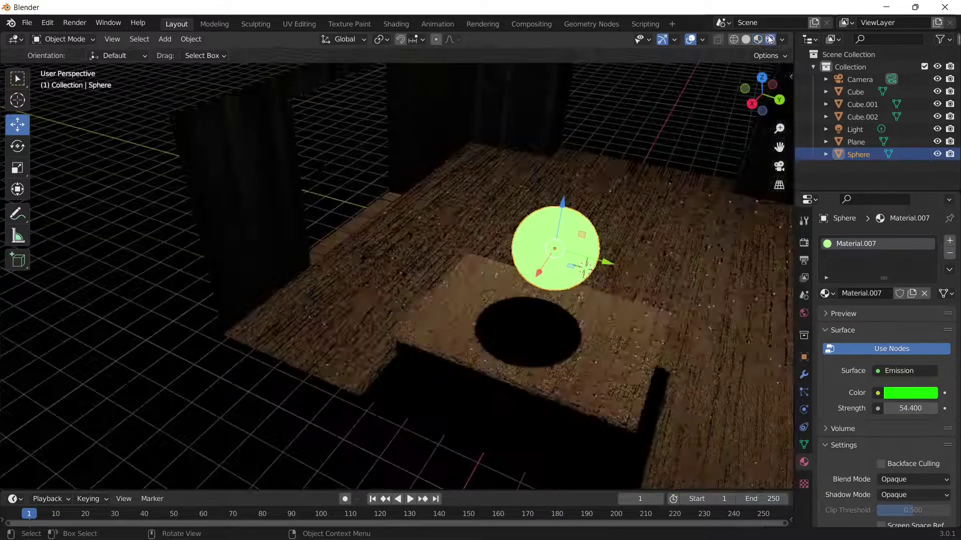
pyautogui.scroll(-4, 497, 146)
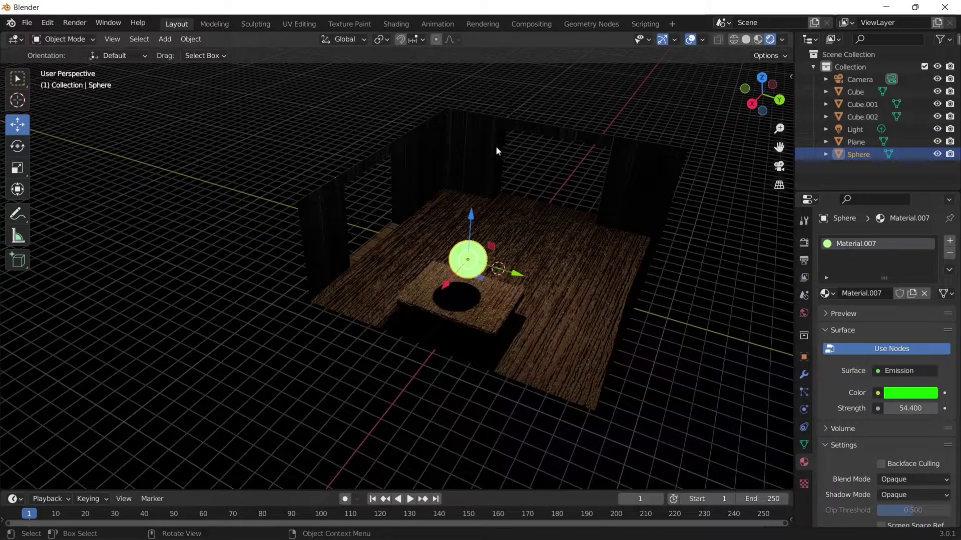
pyautogui.click(937, 129)
pyautogui.scroll(6, 739, 236)
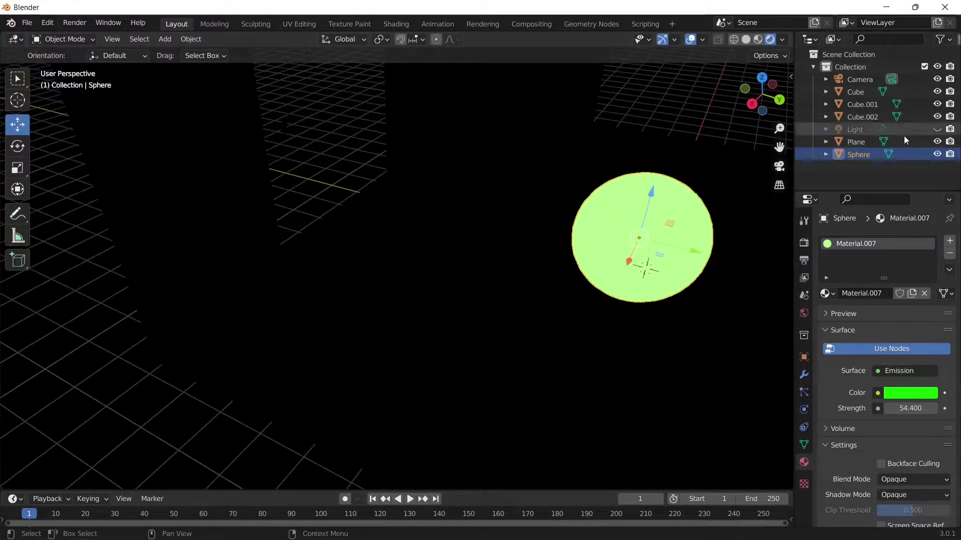
pyautogui.click(937, 130)
# Step: Return the viewport to Material Preview shading and delete the emissive sphere
pyautogui.scroll(-6, 702, 152)
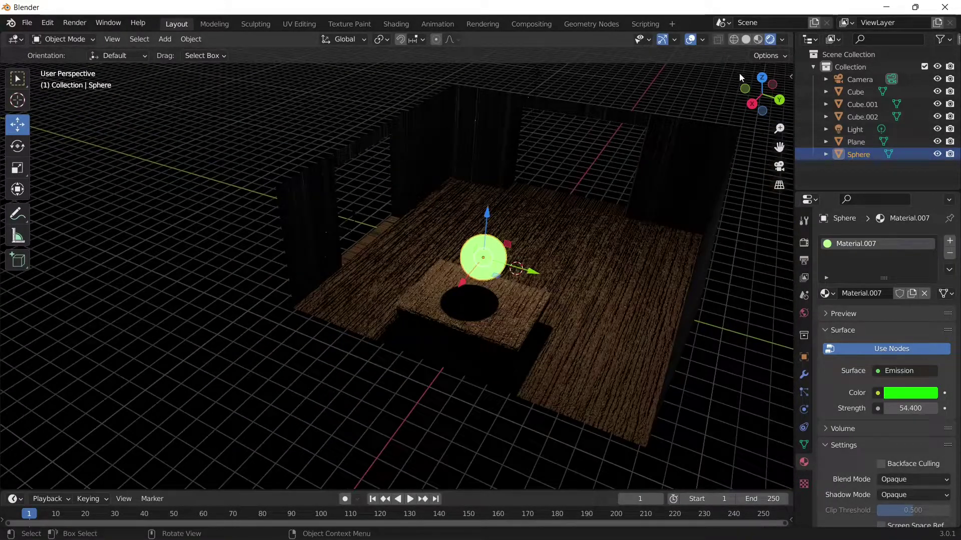
pyautogui.click(759, 40)
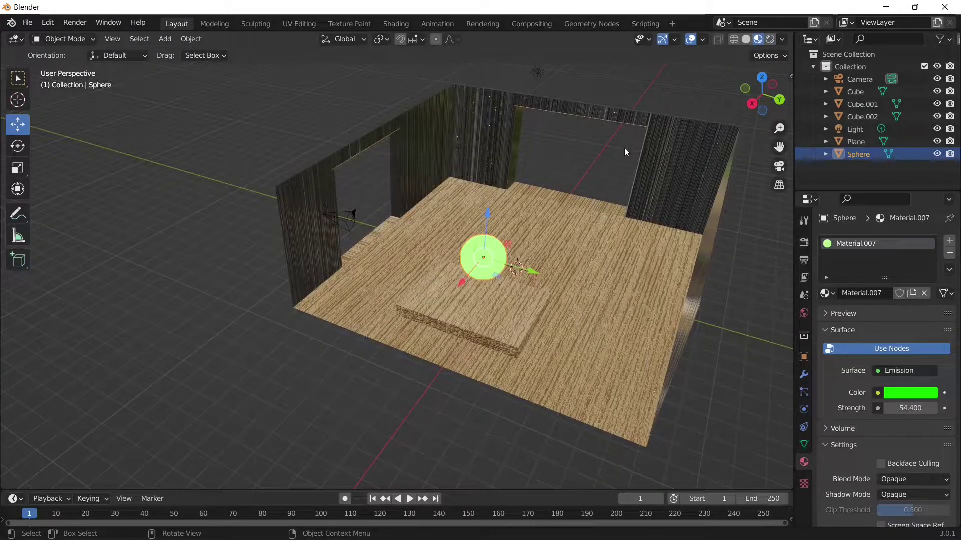
pyautogui.press('Delete')
# Step: Select the camera near the doorway and rotate it about its vertical and tilt axes to aim it into the room
pyautogui.moveTo(762, 94); pyautogui.dragTo(262, 89)
pyautogui.scroll(5, 661, 188)
pyautogui.click(251, 136)
pyautogui.scroll(-4, 249, 142)
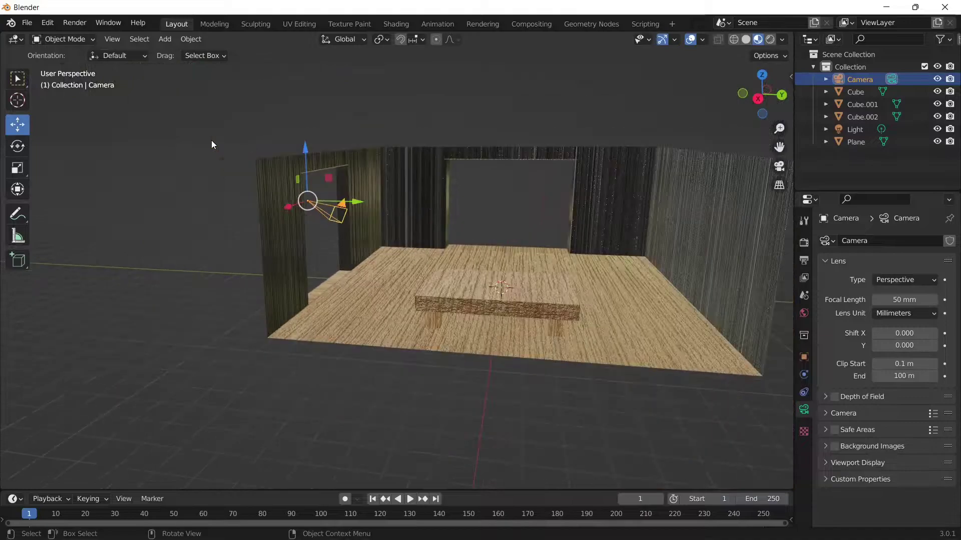
pyautogui.click(18, 146)
pyautogui.moveTo(323, 205); pyautogui.dragTo(374, 201)
pyautogui.moveTo(290, 189); pyautogui.dragTo(299, 203)
pyautogui.hotkey('ctrl', 'z')
pyautogui.moveTo(765, 82); pyautogui.dragTo(781, 87)
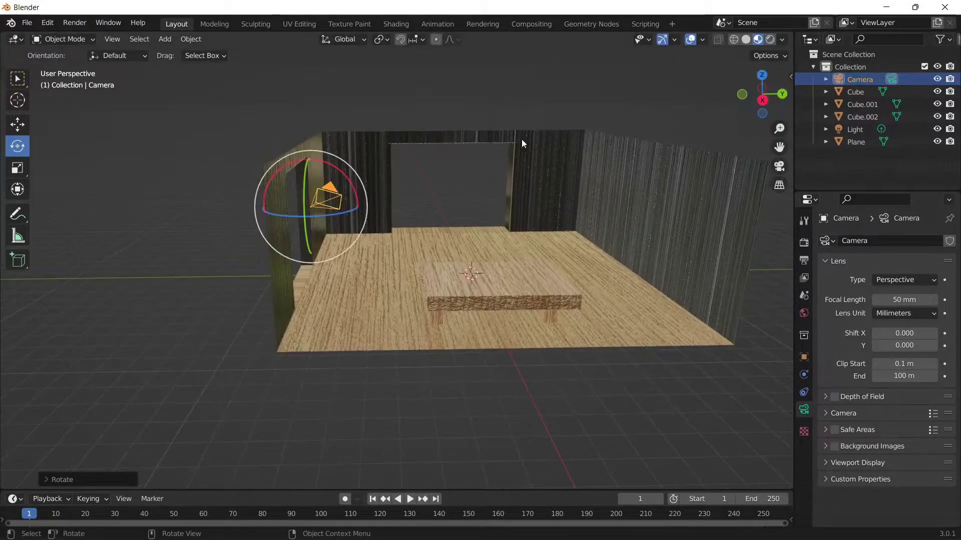
pyautogui.moveTo(338, 214); pyautogui.dragTo(347, 213)
pyautogui.moveTo(339, 173); pyautogui.dragTo(326, 163)
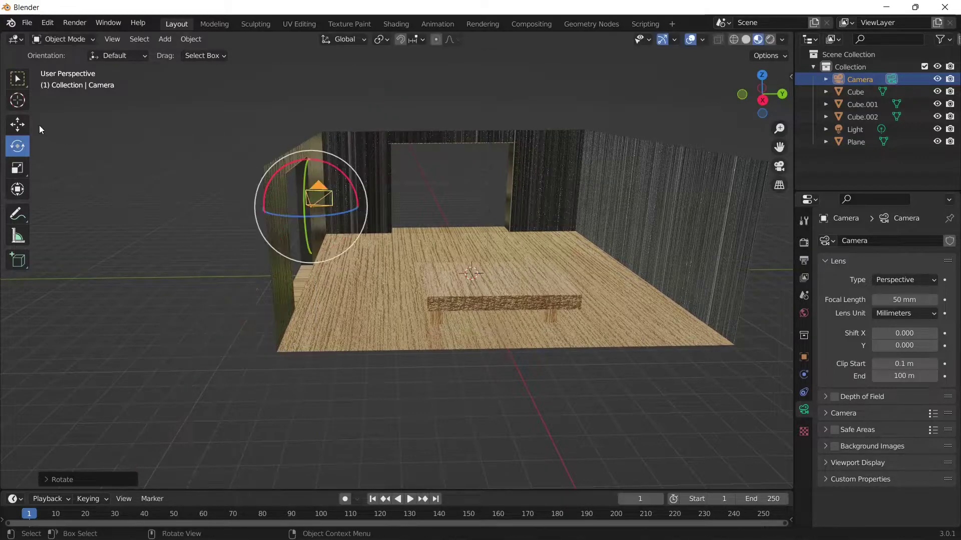
# Step: Move the camera across the room away from the doorway wall and set its focal length to 1 mm
pyautogui.click(18, 124)
pyautogui.moveTo(310, 207); pyautogui.dragTo(500, 204)
pyautogui.moveTo(773, 95); pyautogui.dragTo(669, 140)
pyautogui.moveTo(434, 176); pyautogui.dragTo(417, 177)
pyautogui.scroll(5, 714, 124)
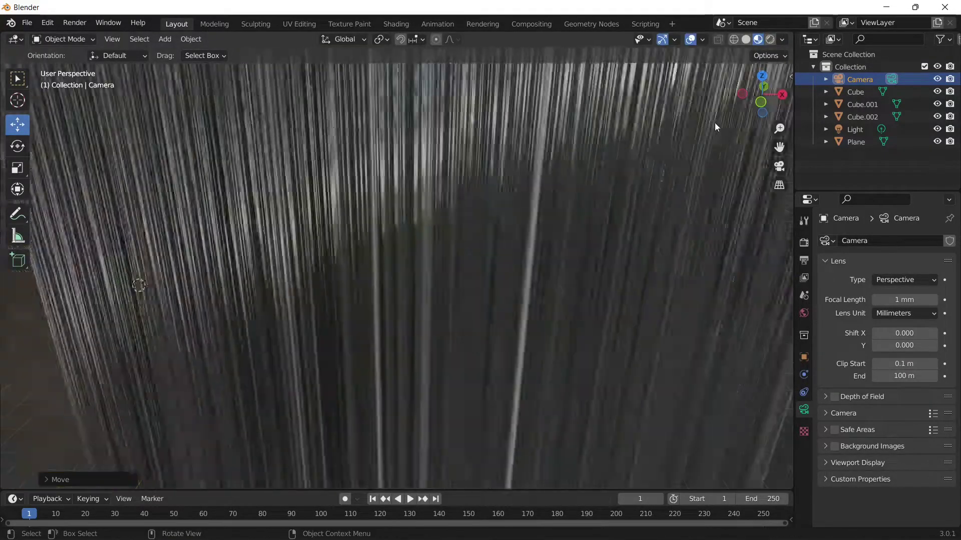
pyautogui.scroll(-8, 714, 122)
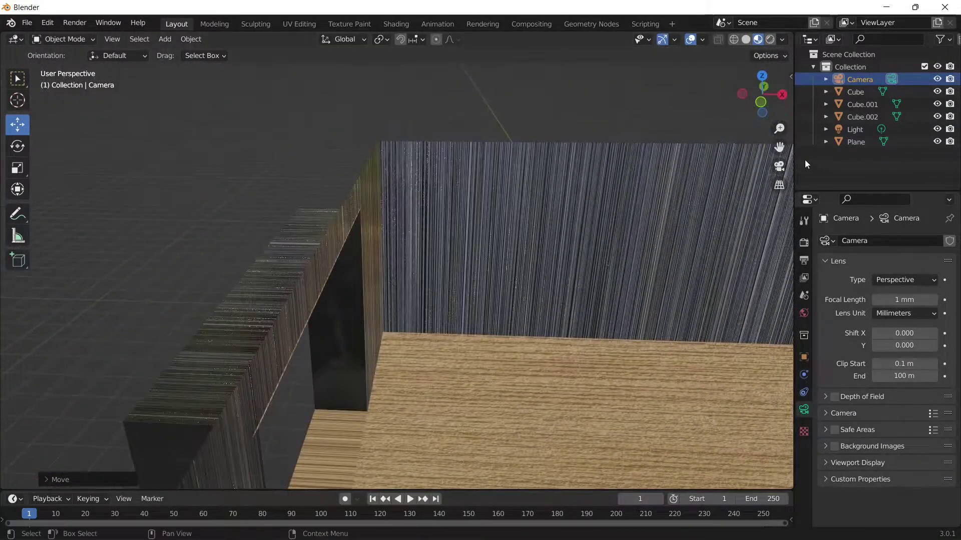
# Step: Set the camera's focal length to 14.74 mm and check its framing of the room
pyautogui.moveTo(779, 147); pyautogui.dragTo(501, 80)
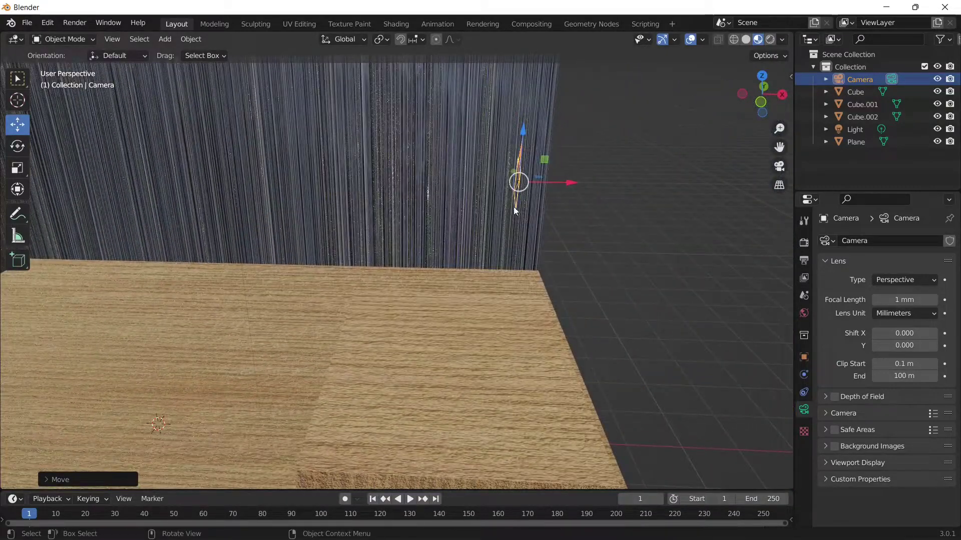
pyautogui.moveTo(515, 203); pyautogui.dragTo(489, 212)
pyautogui.click(779, 166)
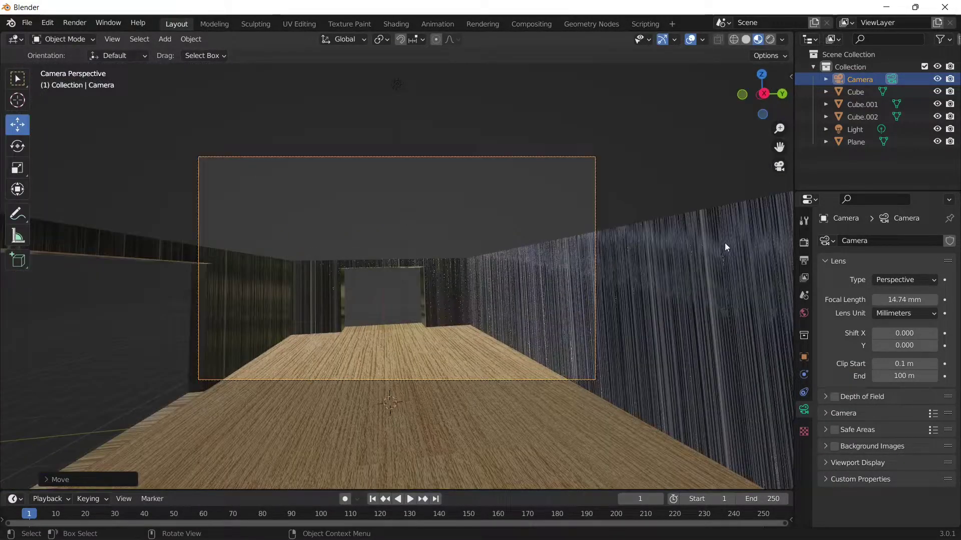
pyautogui.moveTo(592, 164); pyautogui.dragTo(601, 206)
pyautogui.moveTo(757, 102); pyautogui.dragTo(777, 113)
pyautogui.click(779, 166)
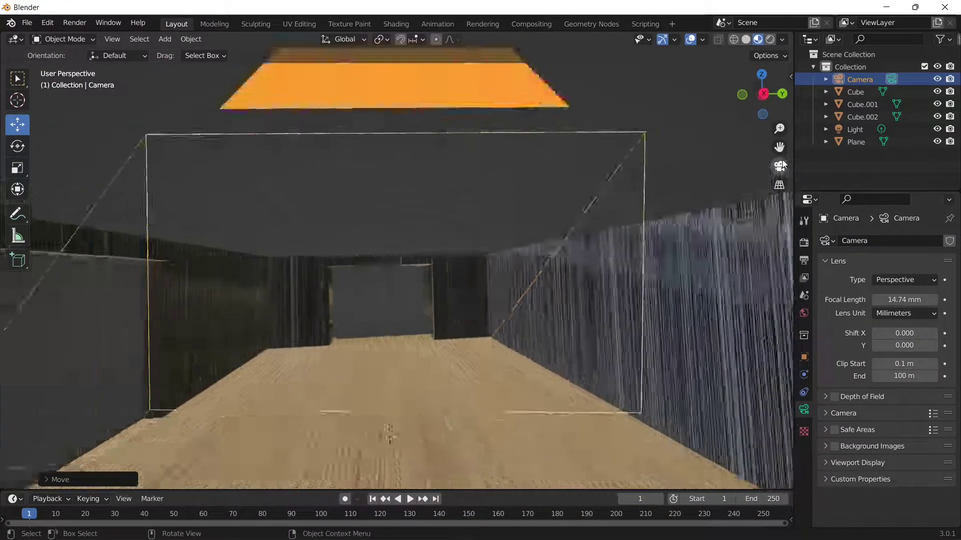
# Step: Rotate the camera slightly while looking through it and lower it toward the floor
pyautogui.press('r')
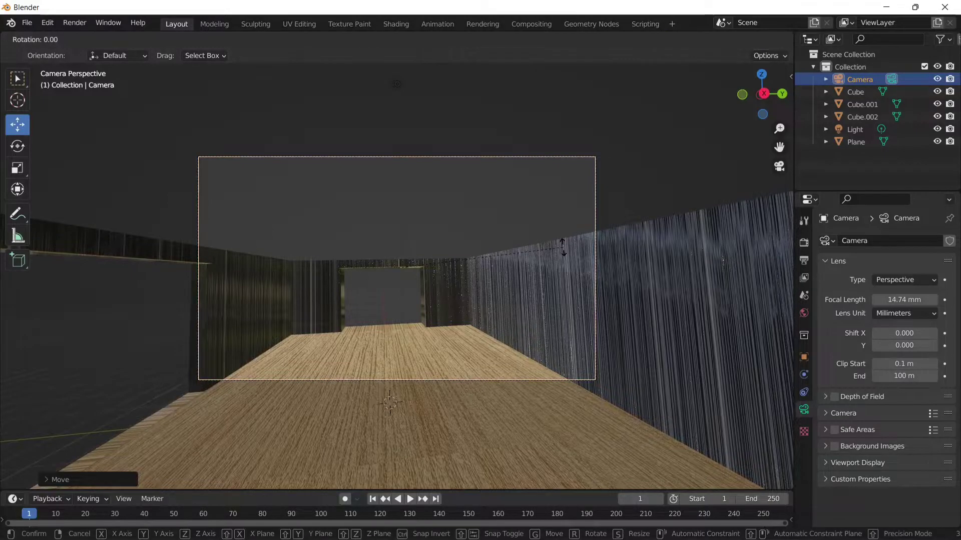
pyautogui.click(614, 260)
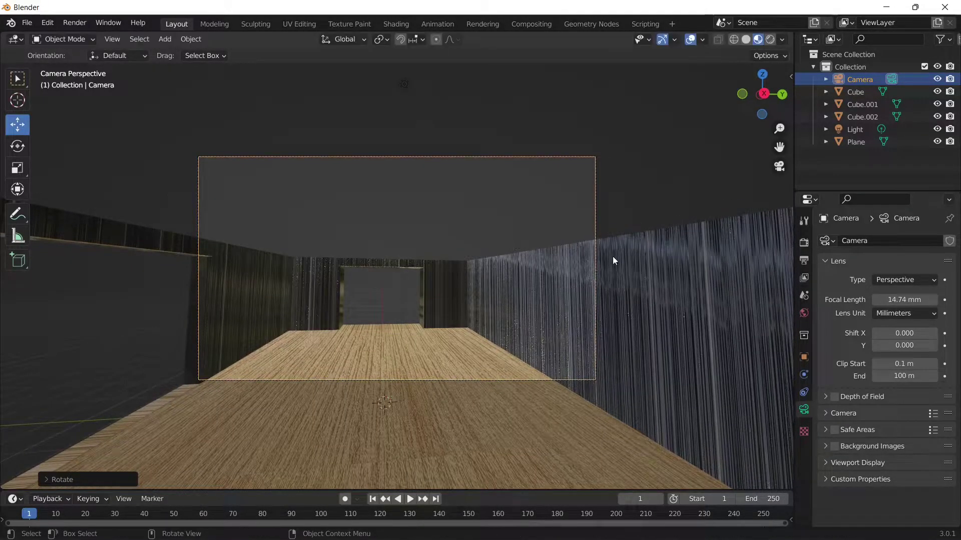
pyautogui.press('g')
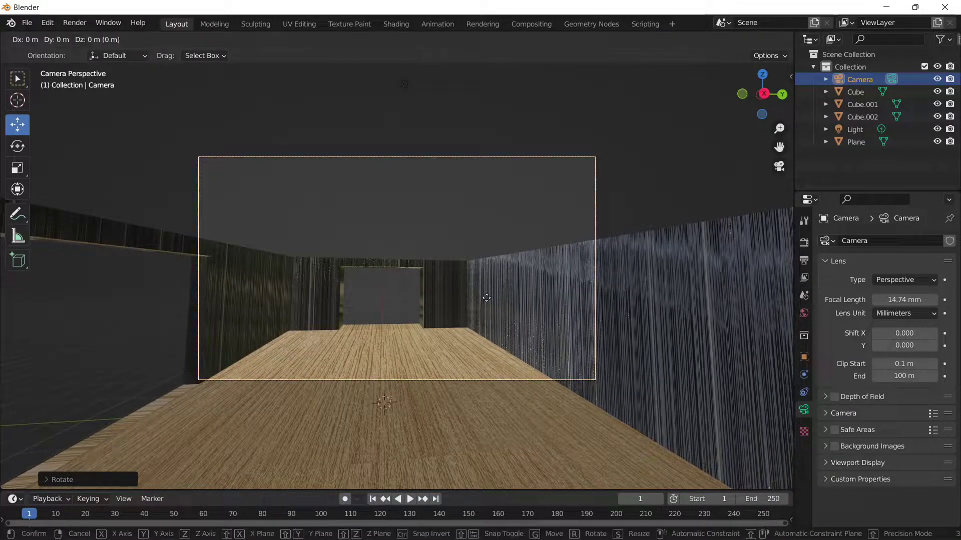
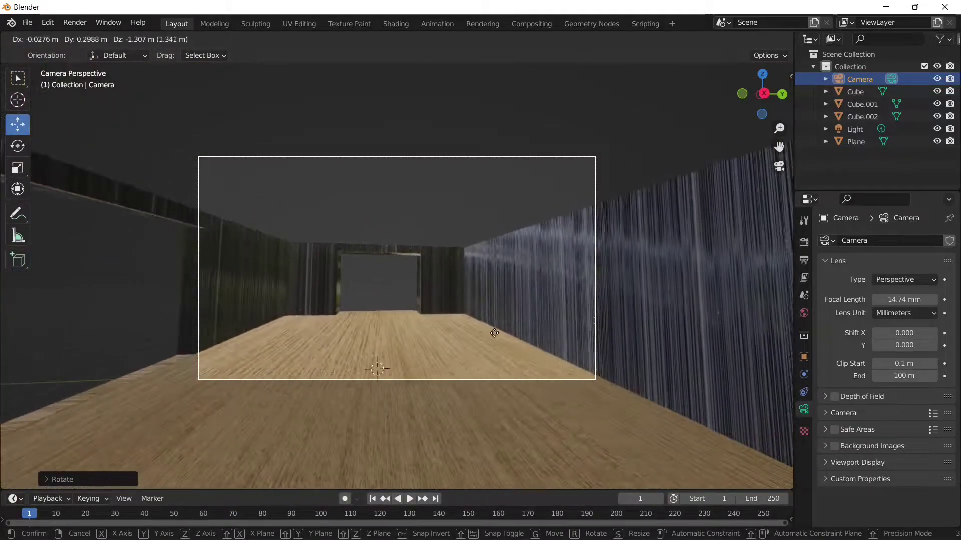
pyautogui.click(461, 341)
# Step: Shift the camera slightly along global Y and pull it back along global X until the table is in frame
pyautogui.press('g')
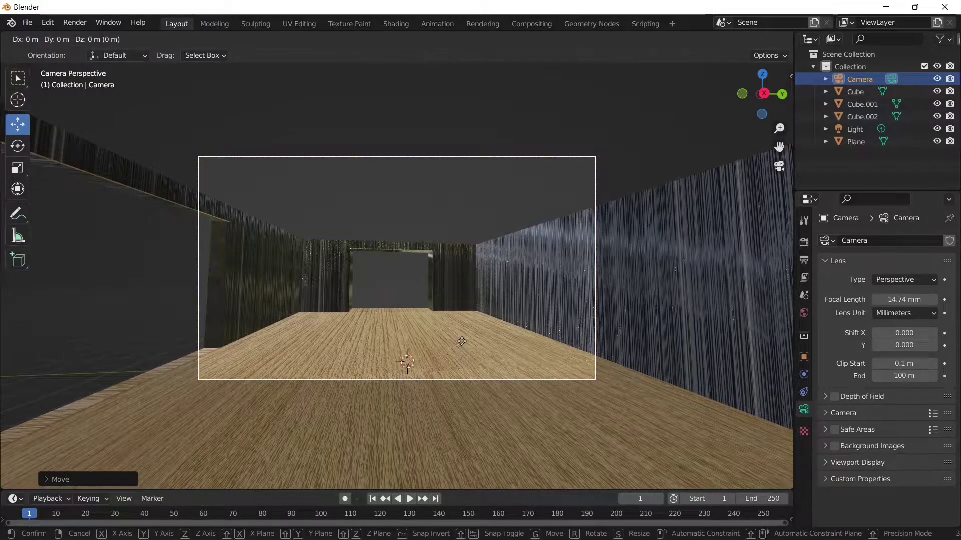
pyautogui.press('y')
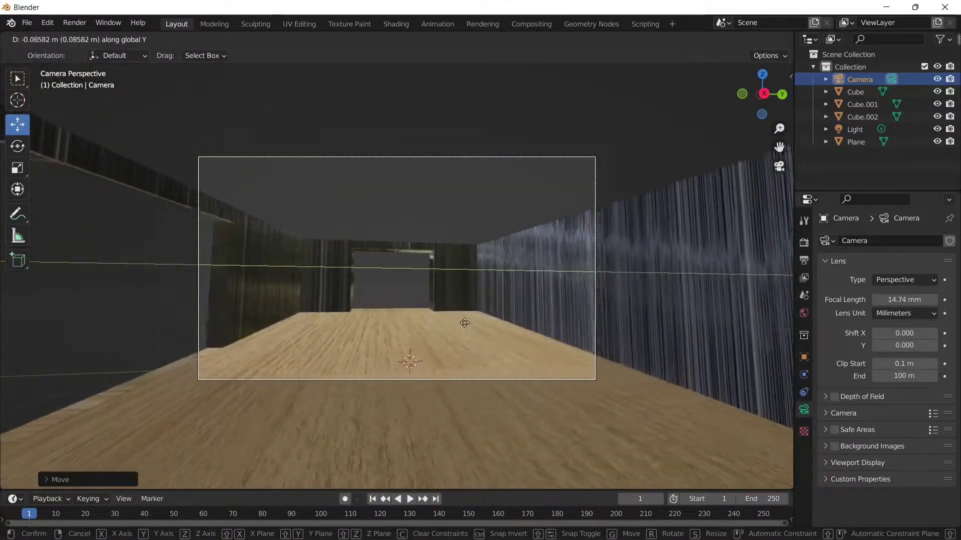
pyautogui.click(464, 323)
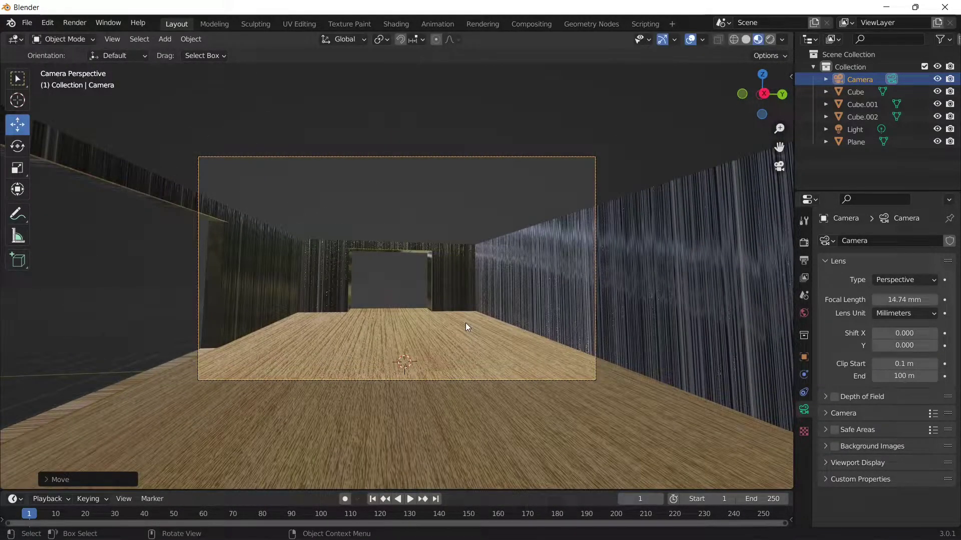
pyautogui.press('g')
pyautogui.press('x')
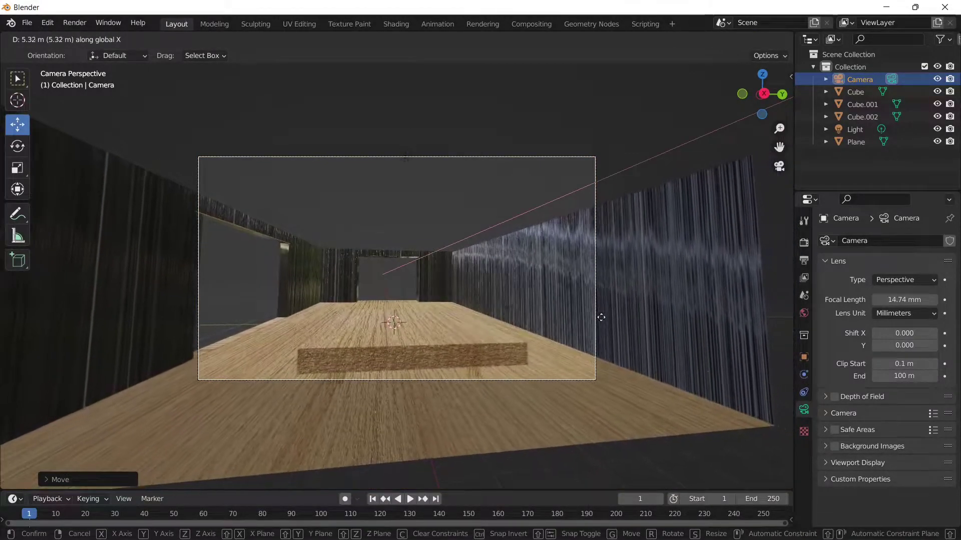
pyautogui.click(623, 321)
# Step: Leave camera view, set the camera's focal length to 29.05 mm, and check the framing
pyautogui.click(778, 167)
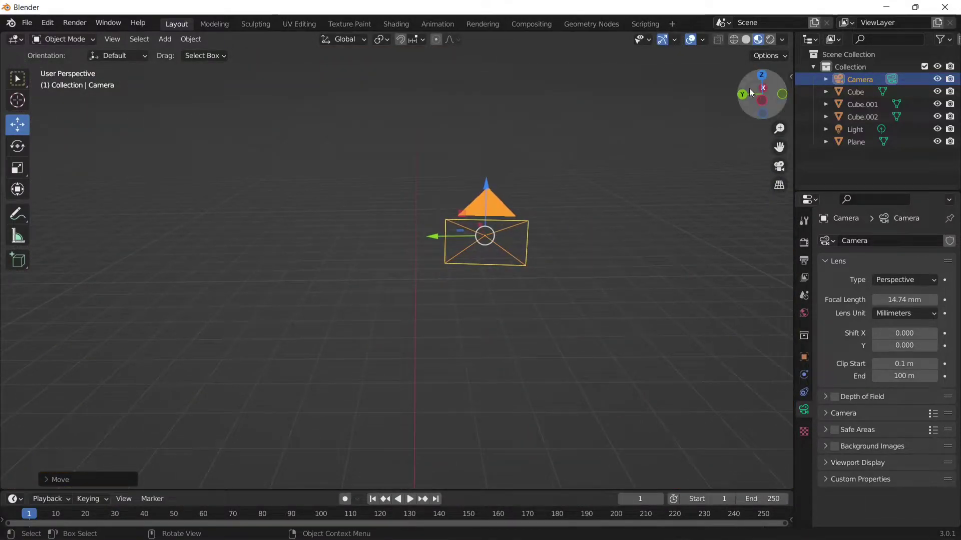
pyautogui.moveTo(750, 92); pyautogui.dragTo(756, 110)
pyautogui.moveTo(779, 147); pyautogui.dragTo(793, 138)
pyautogui.scroll(-3, 233, 256)
pyautogui.scroll(-3, 356, 247)
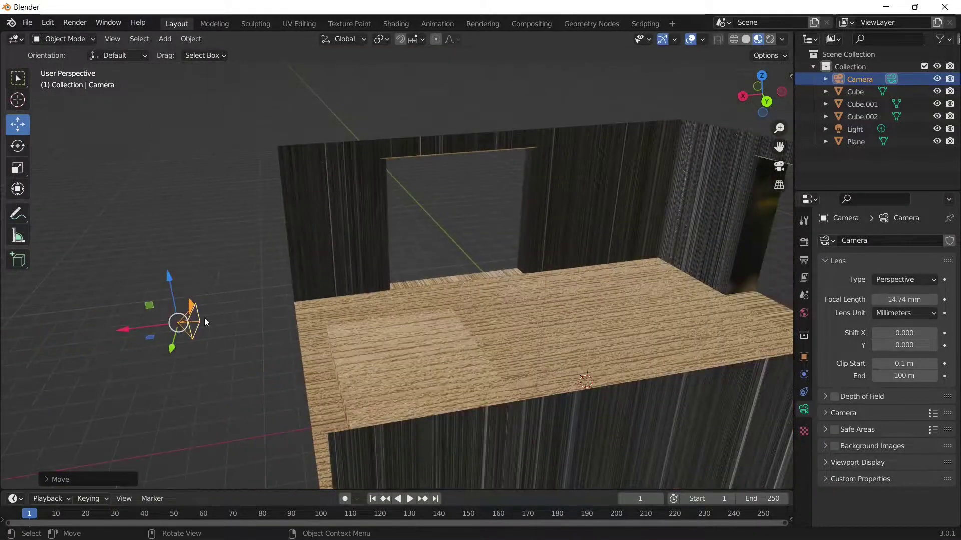
pyautogui.moveTo(193, 335); pyautogui.dragTo(214, 326)
pyautogui.click(784, 168)
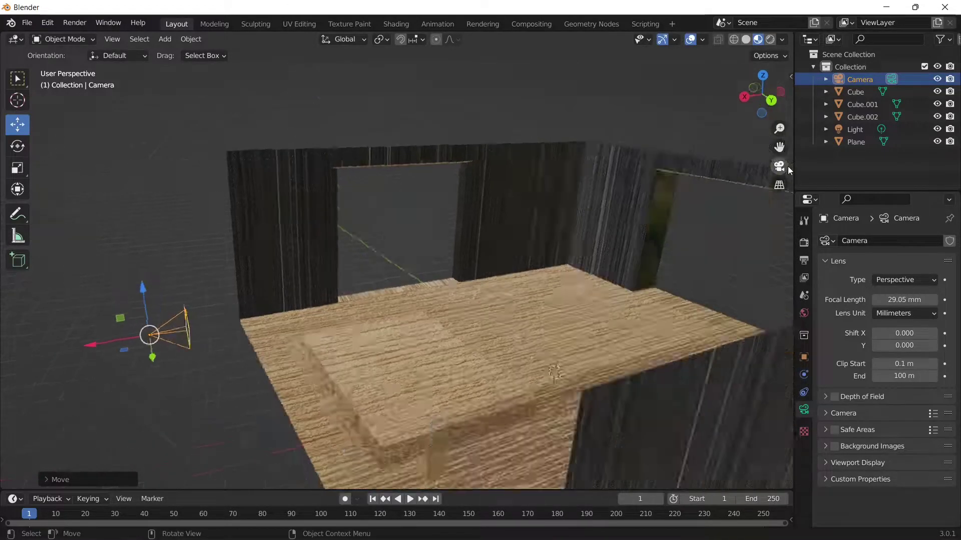
pyautogui.click(784, 169)
# Step: Move the camera freely away from the room and bring it back down toward the walls
pyautogui.moveTo(155, 321); pyautogui.dragTo(273, 88)
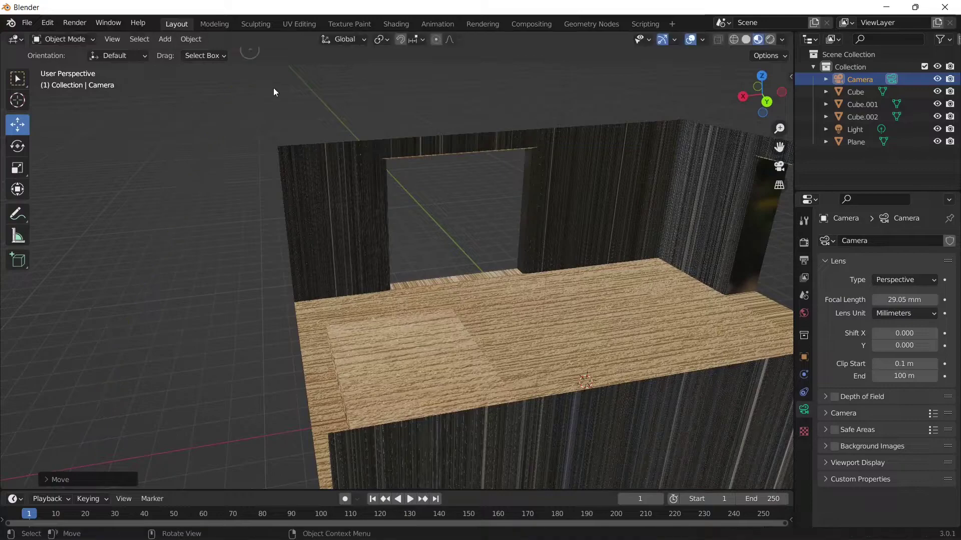
pyautogui.scroll(-4, 270, 95)
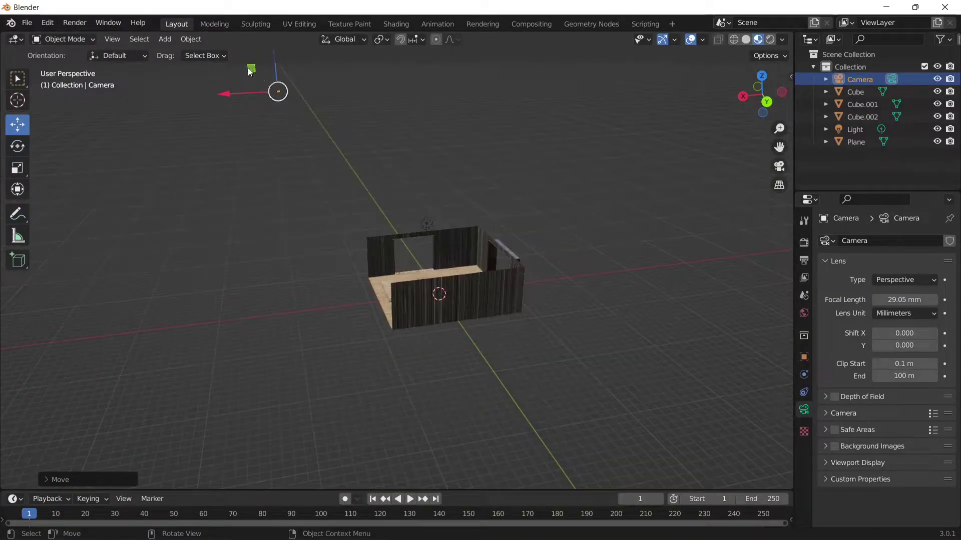
pyautogui.moveTo(251, 70); pyautogui.dragTo(274, 136)
pyautogui.moveTo(300, 232); pyautogui.dragTo(338, 161)
pyautogui.moveTo(335, 196); pyautogui.dragTo(374, 275)
pyautogui.moveTo(366, 223); pyautogui.dragTo(366, 197)
pyautogui.scroll(5, 387, 175)
pyautogui.scroll(3, 372, 176)
pyautogui.moveTo(349, 163); pyautogui.dragTo(356, 98)
# Step: Adjust the camera's position and height relative to the room's open front
pyautogui.moveTo(763, 103); pyautogui.dragTo(854, 103)
pyautogui.scroll(-4, 484, 182)
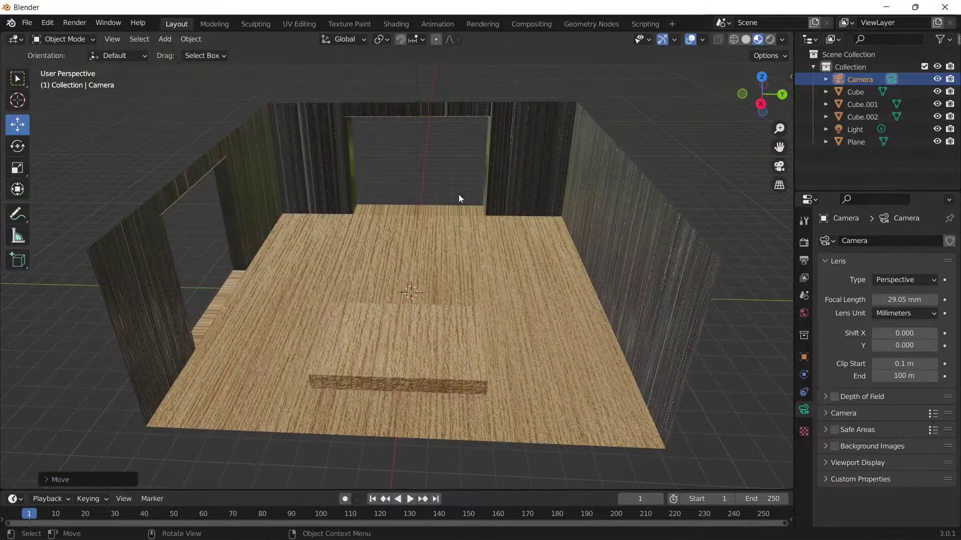
pyautogui.scroll(-8, 485, 184)
pyautogui.press('g')
pyautogui.moveTo(379, 290); pyautogui.dragTo(386, 288)
pyautogui.moveTo(359, 255); pyautogui.dragTo(357, 188)
# Step: Examine the table and room interior from the open front at near table height
pyautogui.click(449, 189)
pyautogui.scroll(15, 339, 251)
pyautogui.moveTo(761, 96)
pyautogui.mouseDown()
pyautogui.moveTo(771, 94)
pyautogui.moveTo(764, 118)
pyautogui.moveTo(764, 107)
pyautogui.mouseUp()
pyautogui.click(764, 100)
pyautogui.moveTo(779, 147); pyautogui.dragTo(759, 114)
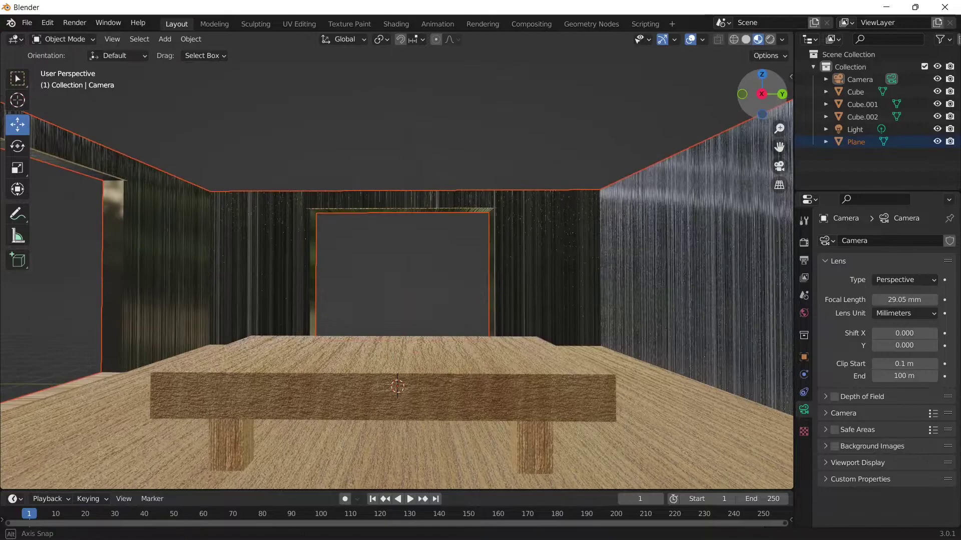
pyautogui.scroll(-5, 590, 213)
pyautogui.click(467, 446)
pyautogui.scroll(-2, 485, 415)
pyautogui.scroll(4, 516, 323)
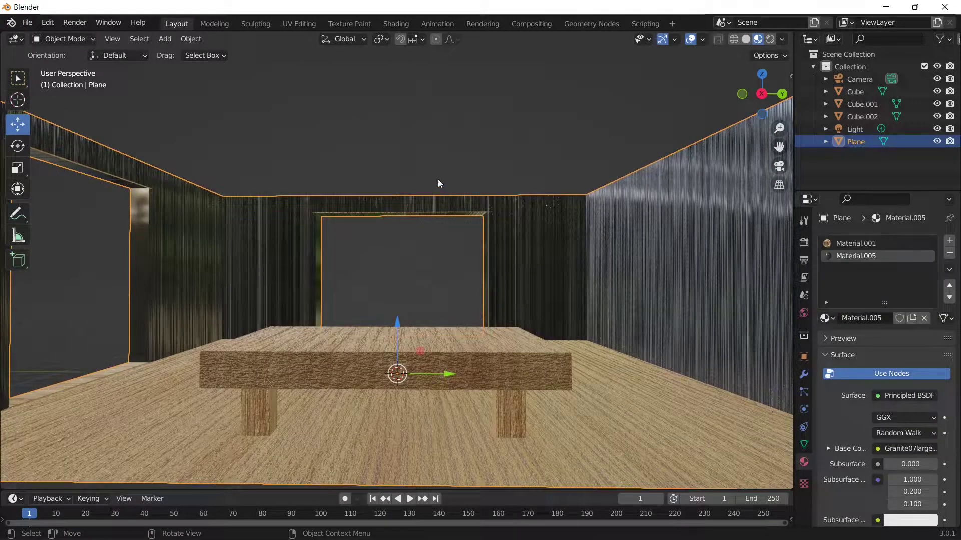
pyautogui.click(437, 179)
pyautogui.scroll(2, 439, 184)
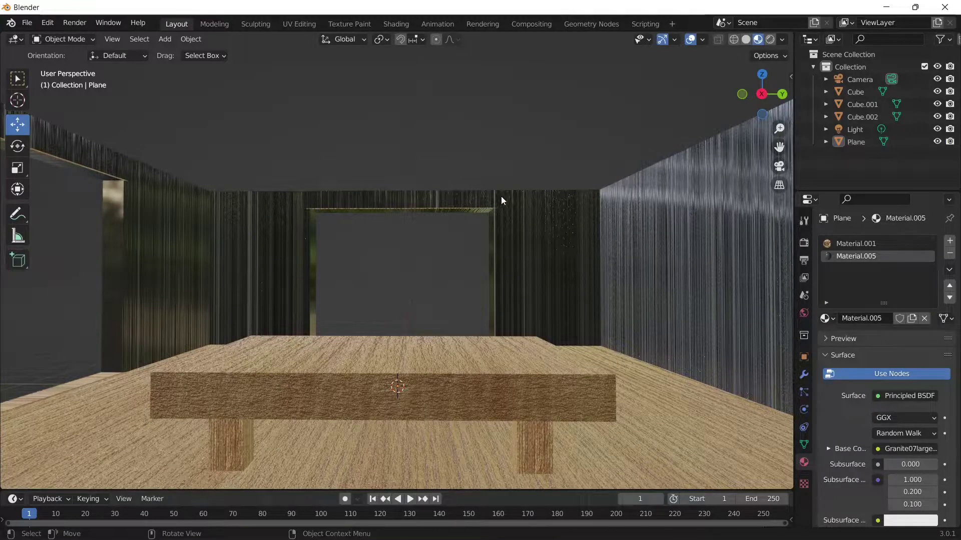
# Step: Select the room's floor-and-wall mesh and open it for editing
pyautogui.moveTo(773, 97); pyautogui.dragTo(786, 119)
pyautogui.scroll(-4, 697, 243)
pyautogui.click(613, 239)
pyautogui.press('Tab')
pyautogui.click(537, 110)
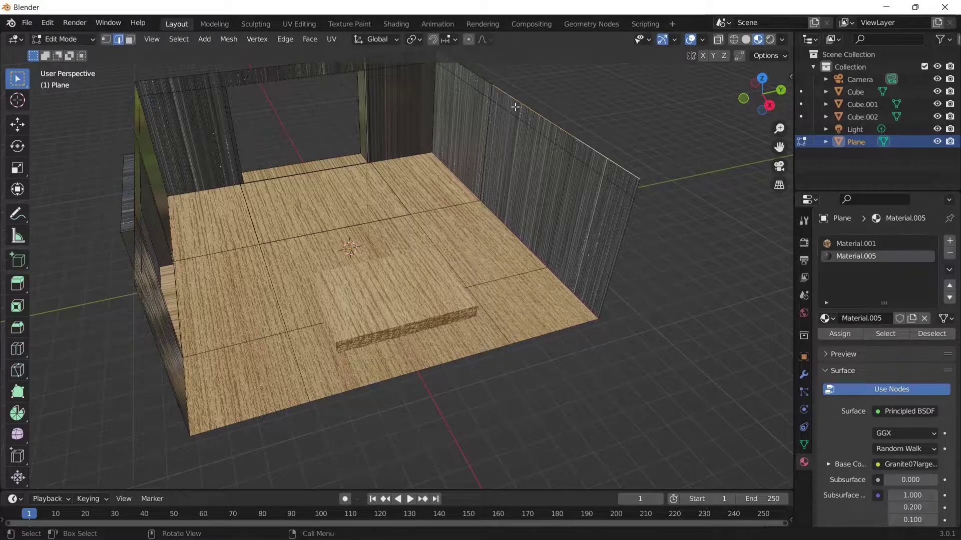
pyautogui.click(564, 119)
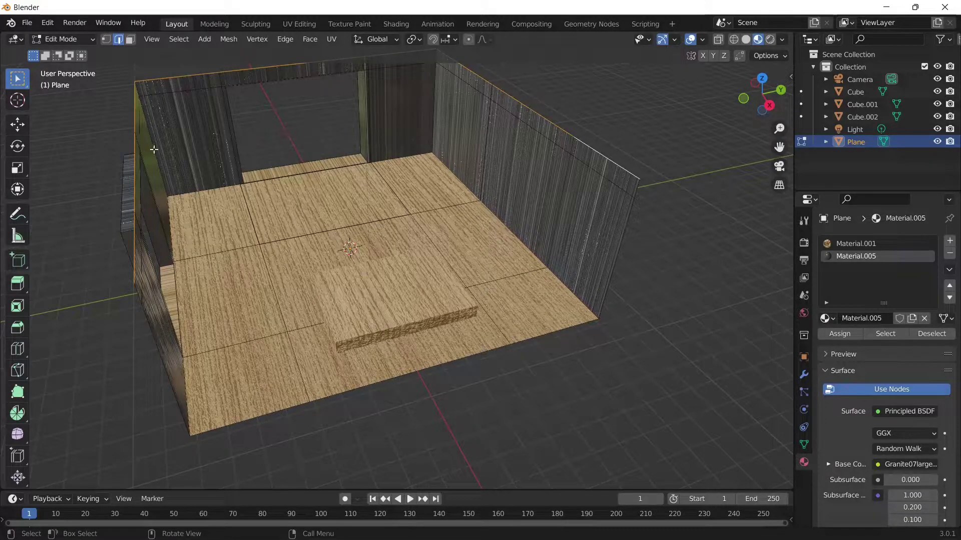
pyautogui.press('e')
pyautogui.rightClick(455, 126)
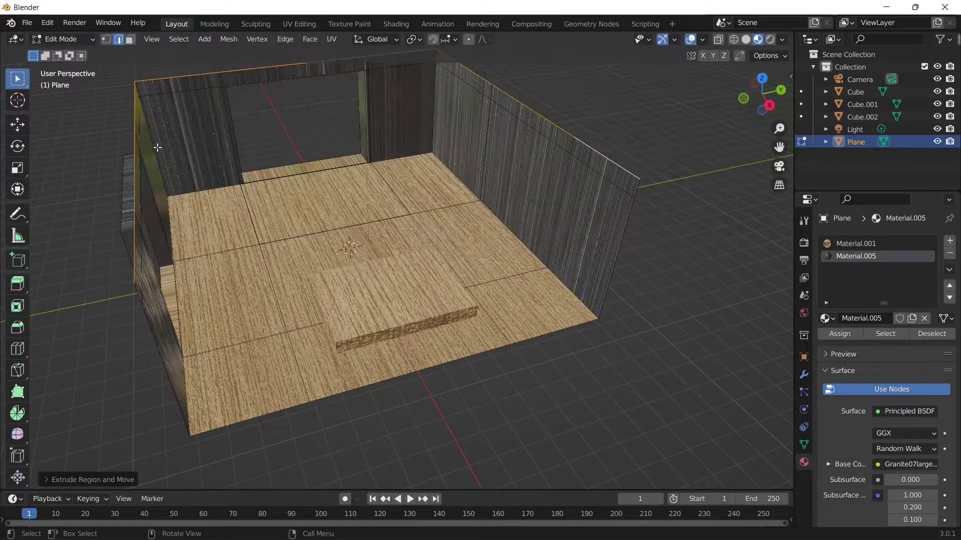
# Step: Extrude the top edges of the side wall with the doorway along global Y past the opposite wall as a ceiling, and leave Edit Mode
pyautogui.click(130, 141)
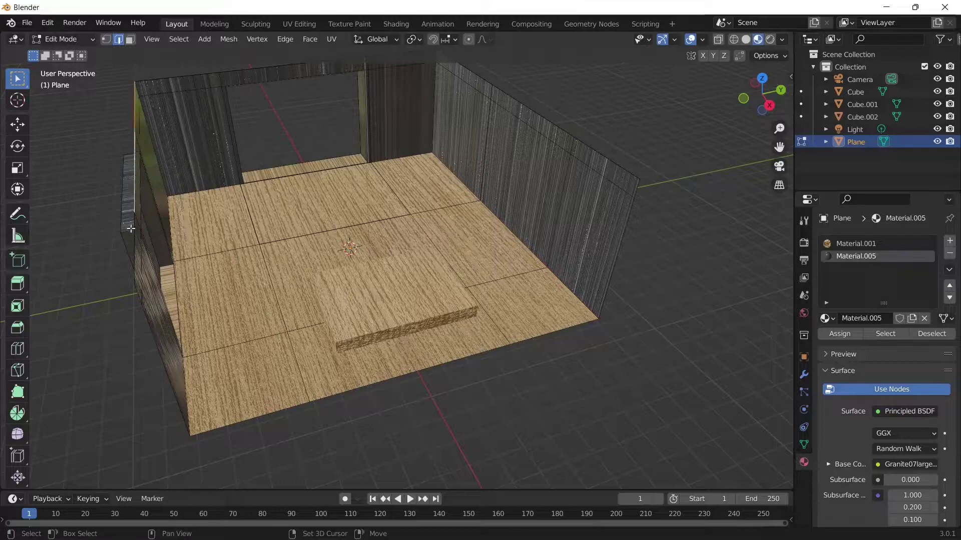
pyautogui.moveTo(753, 95); pyautogui.dragTo(713, 104)
pyautogui.scroll(-3, 500, 158)
pyautogui.scroll(1, 250, 238)
pyautogui.scroll(1, 773, 116)
pyautogui.press('g')
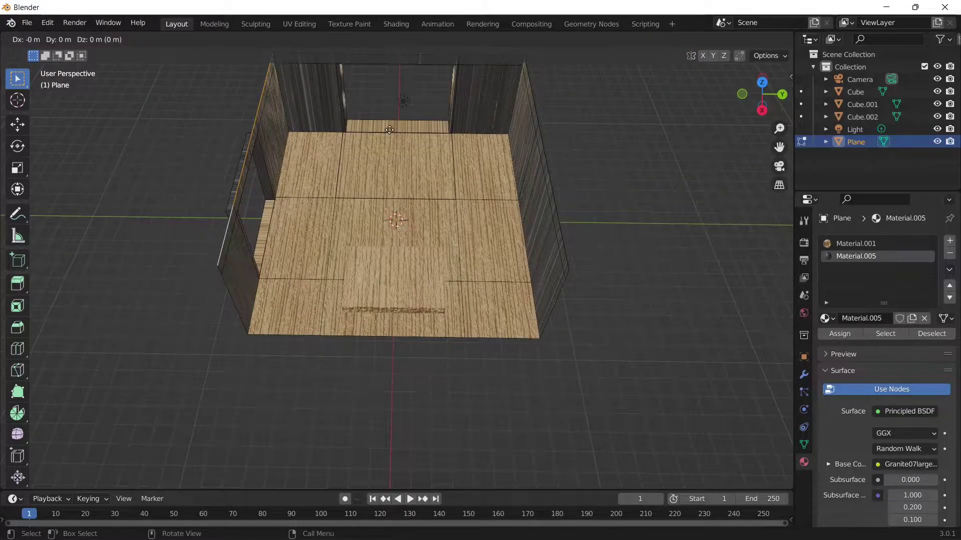
pyautogui.click(390, 130)
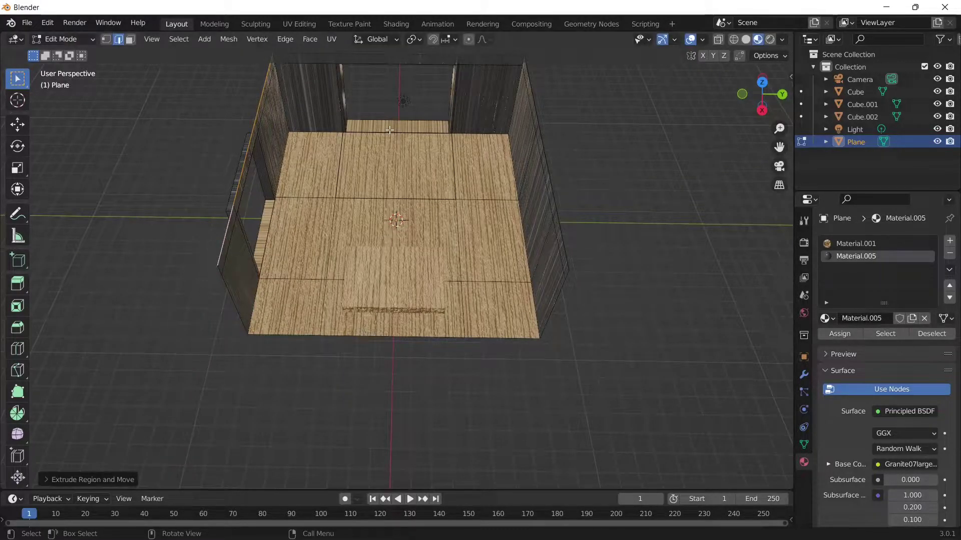
pyautogui.press('e')
pyautogui.press('y')
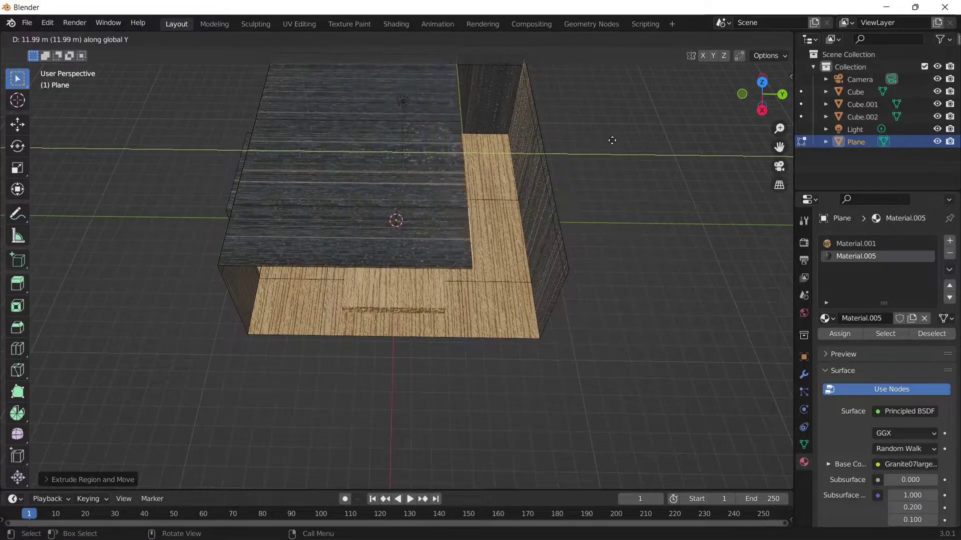
pyautogui.click(696, 144)
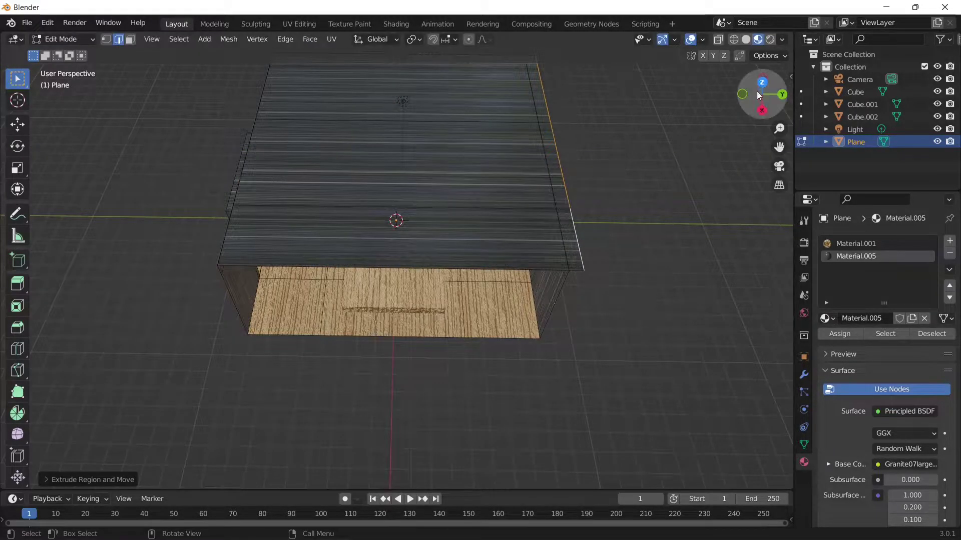
pyautogui.moveTo(759, 95); pyautogui.dragTo(725, 103)
pyautogui.press('Tab')
# Step: Place the 3D cursor on the left part of the tabletop and add a cube mesh there
pyautogui.scroll(6, 604, 170)
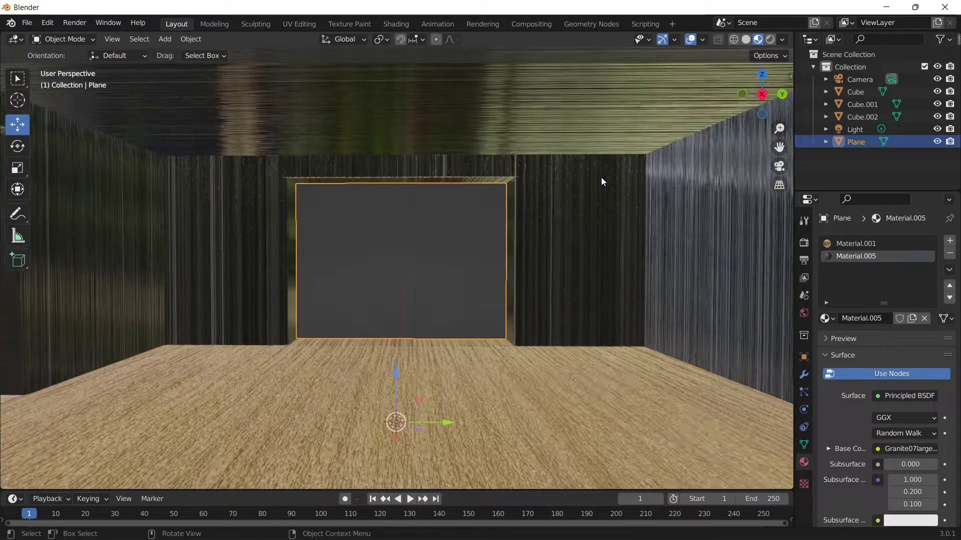
pyautogui.scroll(-2, 601, 181)
pyautogui.moveTo(756, 114); pyautogui.dragTo(755, 109)
pyautogui.click(389, 280)
pyautogui.scroll(-1, 388, 281)
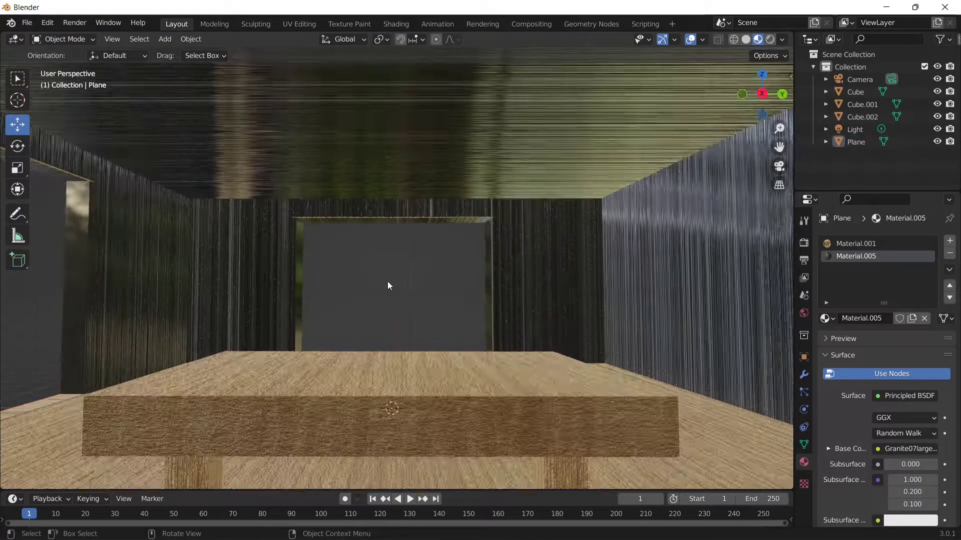
pyautogui.scroll(1, 752, 121)
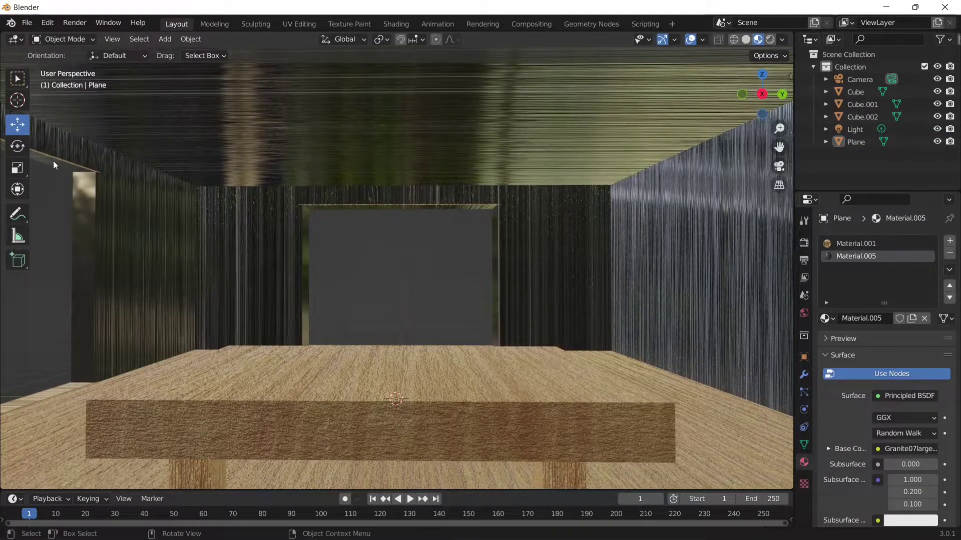
pyautogui.click(18, 101)
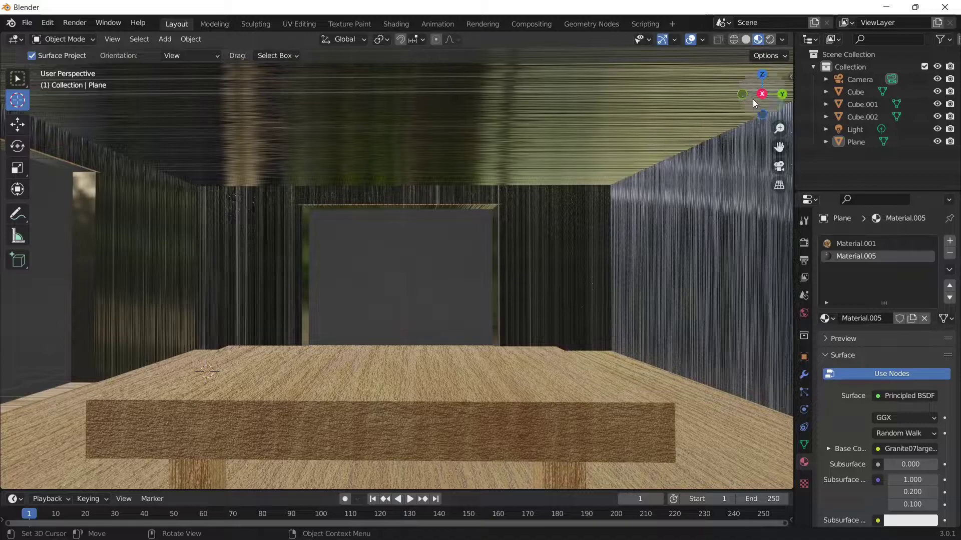
pyautogui.moveTo(753, 99); pyautogui.dragTo(754, 103)
pyautogui.click(17, 78)
pyautogui.click(165, 39)
pyautogui.moveTo(201, 54)
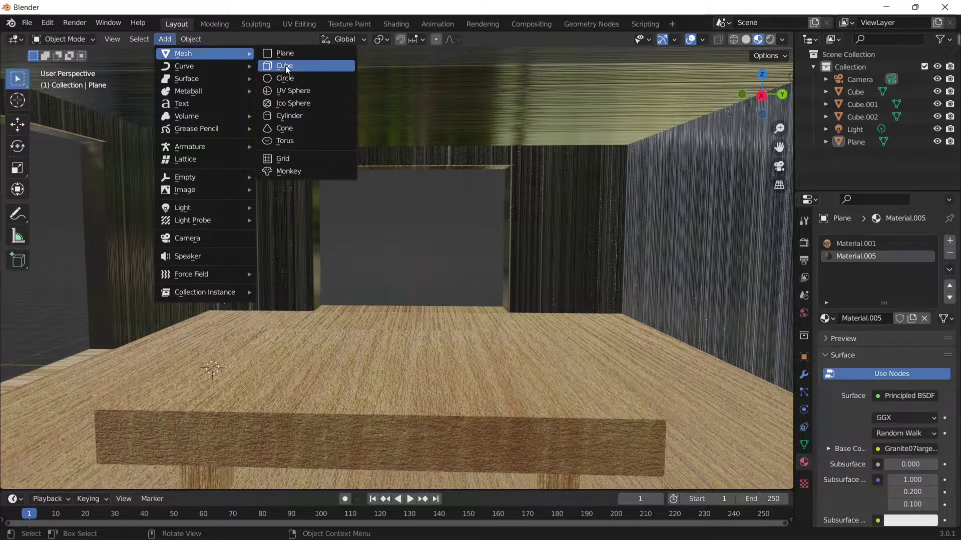
pyautogui.click(285, 66)
# Step: Scale the new cube down to a small block and raise it onto the tabletop
pyautogui.hotkey('shift', 'space')
pyautogui.press('s')
pyautogui.moveTo(260, 369); pyautogui.dragTo(202, 375)
pyautogui.moveTo(214, 326); pyautogui.dragTo(209, 283)
# Step: Move the small cube along Y toward the table's middle and stretch it slightly wider
pyautogui.click(17, 127)
pyautogui.click(16, 167)
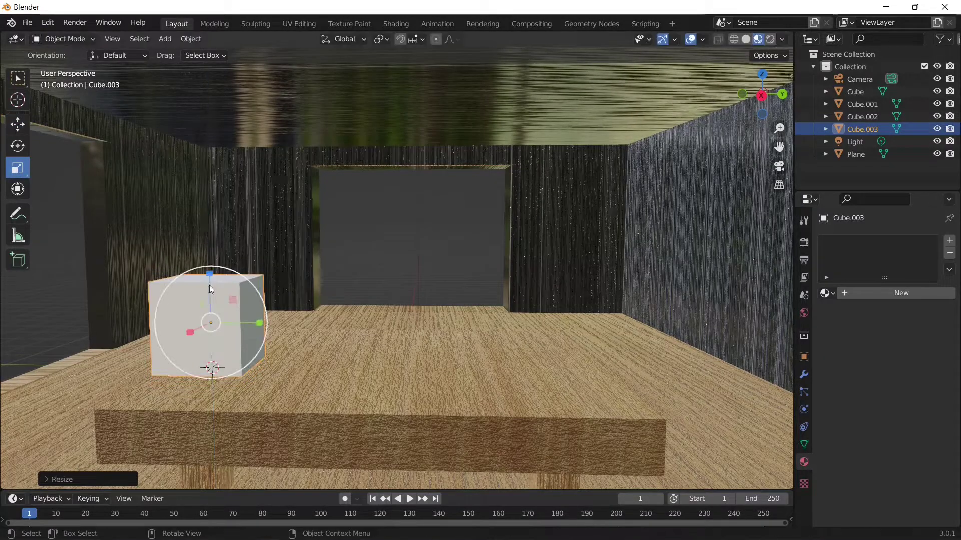
pyautogui.click(17, 125)
pyautogui.moveTo(239, 322); pyautogui.dragTo(307, 338)
pyautogui.click(17, 168)
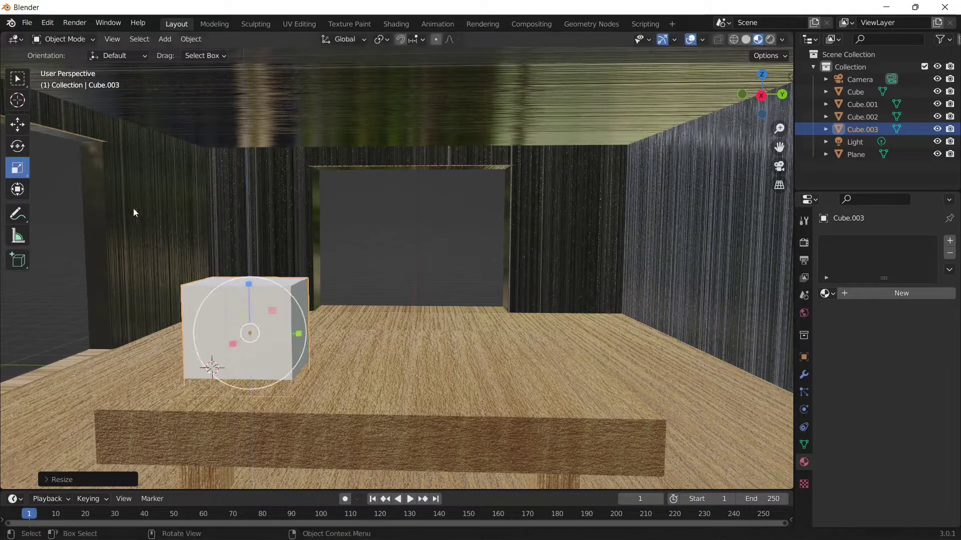
# Step: Raise the small block slightly so it rests on the tabletop and paste the copied granite material onto a new material
pyautogui.click(17, 125)
pyautogui.moveTo(250, 295)
pyautogui.mouseDown()
pyautogui.moveTo(250, 278)
pyautogui.moveTo(250, 287)
pyautogui.mouseUp()
pyautogui.click(901, 293)
pyautogui.click(949, 269)
pyautogui.click(851, 311)
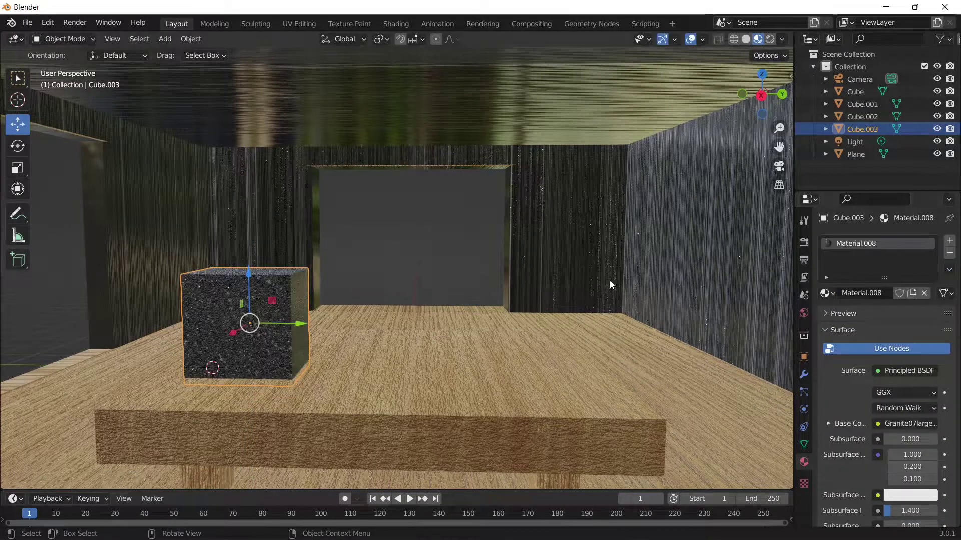
pyautogui.moveTo(761, 95); pyautogui.dragTo(728, 83)
pyautogui.click(17, 167)
pyautogui.moveTo(254, 304); pyautogui.dragTo(344, 287)
pyautogui.hotkey('ctrl', 'z')
pyautogui.click(232, 290)
pyautogui.click(272, 266)
pyautogui.click(18, 124)
pyautogui.moveTo(770, 108); pyautogui.dragTo(721, 111)
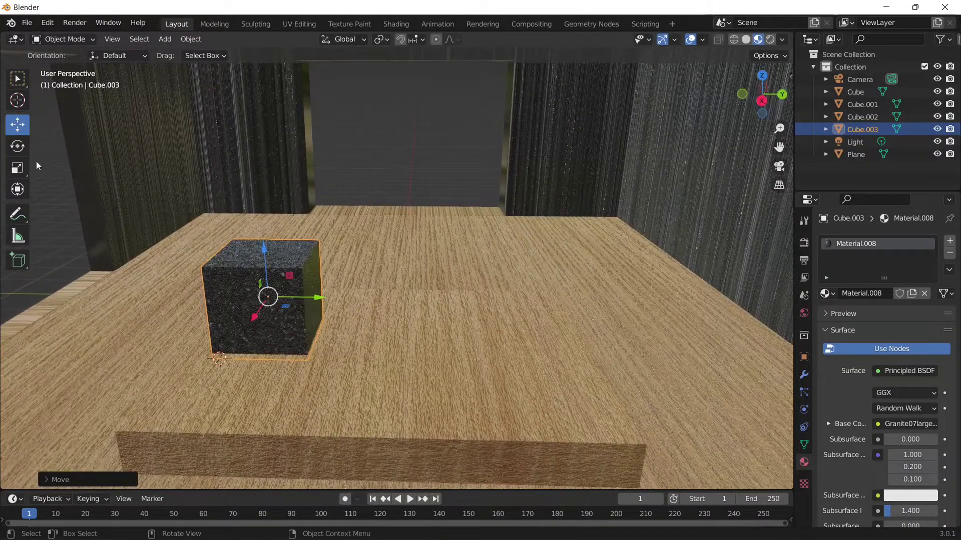
# Step: Place the 3D cursor on the front face of the granite block
pyautogui.click(17, 102)
pyautogui.click(269, 306)
pyautogui.click(17, 79)
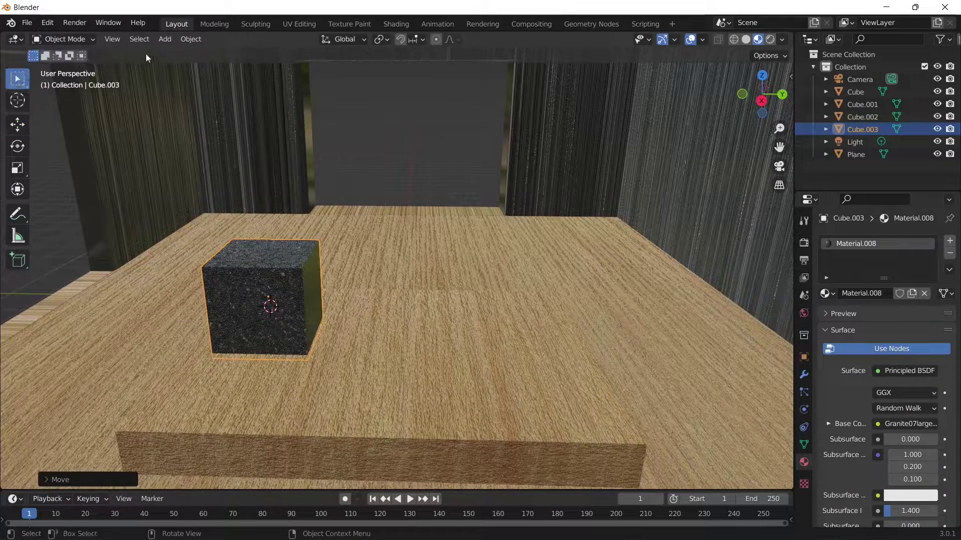
pyautogui.click(165, 39)
pyautogui.moveTo(187, 55)
pyautogui.click(284, 62)
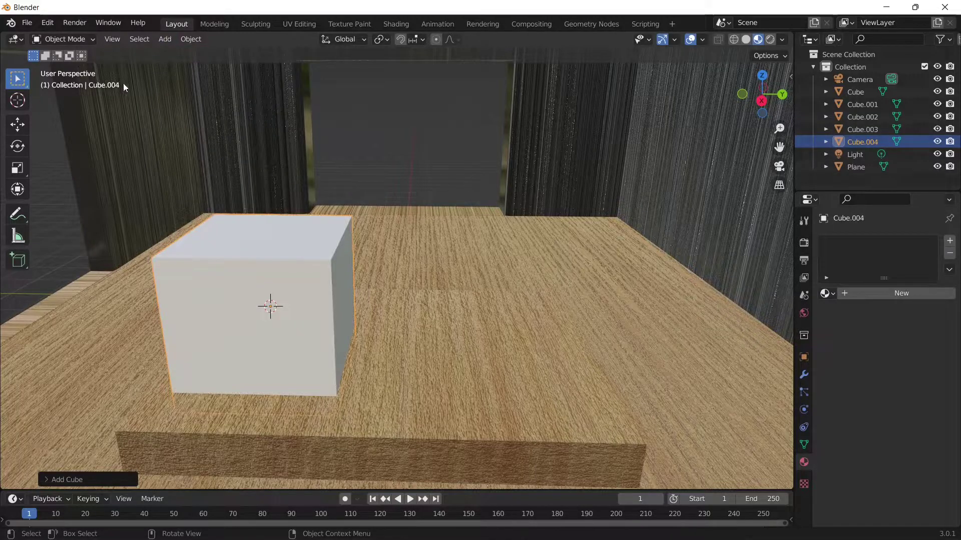
pyautogui.hotkey('ctrl', 'z')
# Step: Add a plane mesh at the 3D cursor and rotate it upright, parallel to the granite block's front face
pyautogui.click(165, 39)
pyautogui.moveTo(196, 59)
pyautogui.click(281, 51)
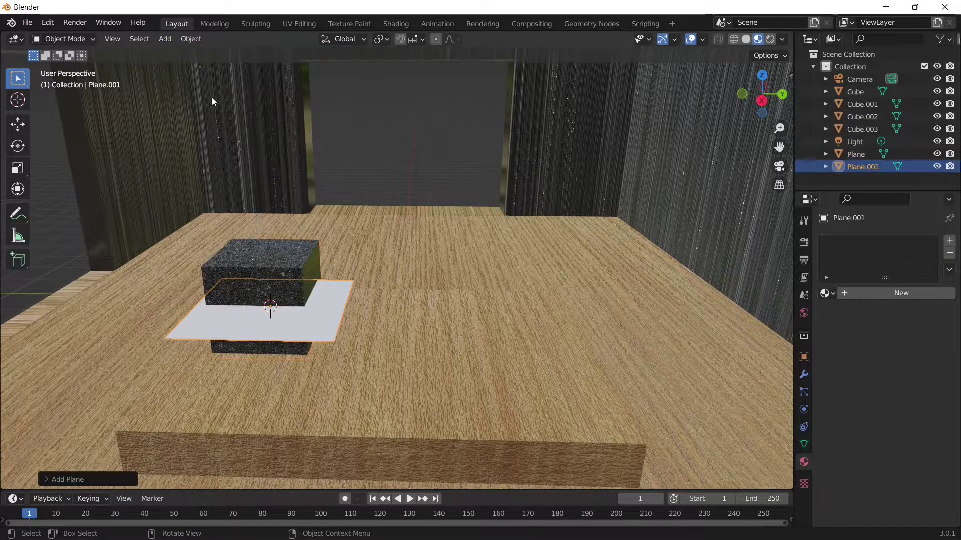
pyautogui.click(19, 149)
pyautogui.moveTo(260, 286); pyautogui.dragTo(258, 313)
pyautogui.moveTo(763, 102); pyautogui.dragTo(625, 107)
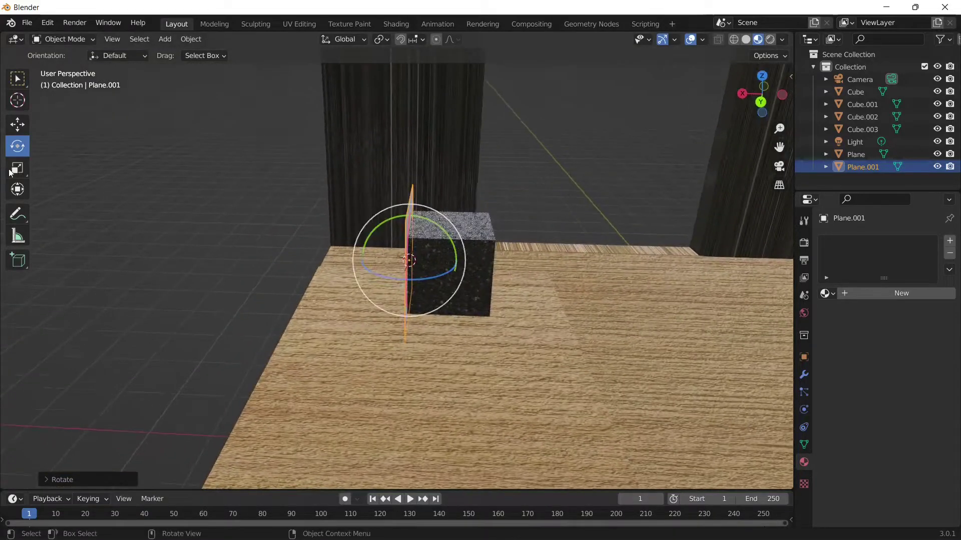
# Step: Scale the upright plane down and move it just in front of the block's front face as a centered screen
pyautogui.click(16, 170)
pyautogui.moveTo(760, 97); pyautogui.dragTo(880, 99)
pyautogui.moveTo(301, 276); pyautogui.dragTo(284, 285)
pyautogui.moveTo(766, 100); pyautogui.dragTo(778, 93)
pyautogui.click(16, 124)
pyautogui.moveTo(317, 311); pyautogui.dragTo(254, 270)
pyautogui.moveTo(764, 102); pyautogui.dragTo(636, 178)
pyautogui.moveTo(233, 327); pyautogui.dragTo(235, 330)
# Step: Give the plane a new Glossy BSDF material with black color and 0.931 roughness, and check it in Rendered shading
pyautogui.click(896, 294)
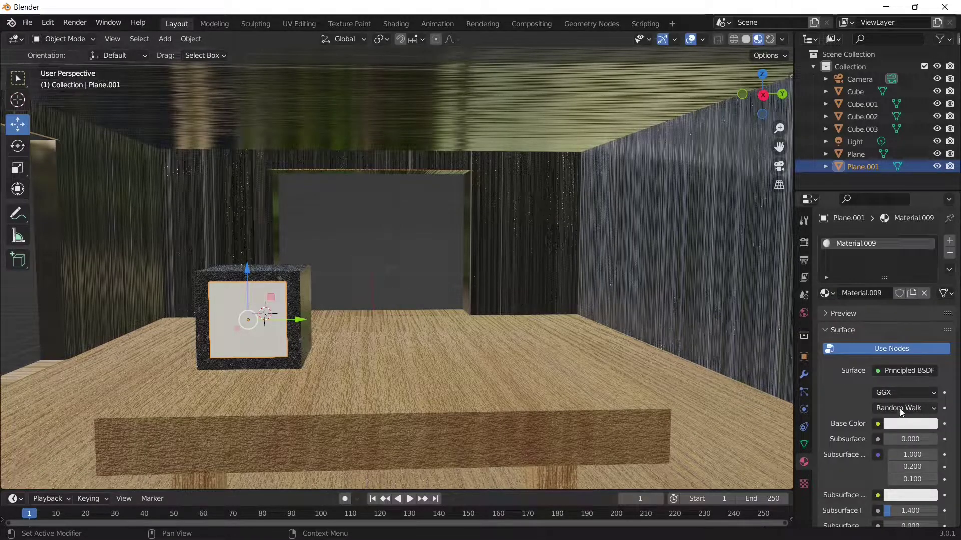
pyautogui.click(903, 371)
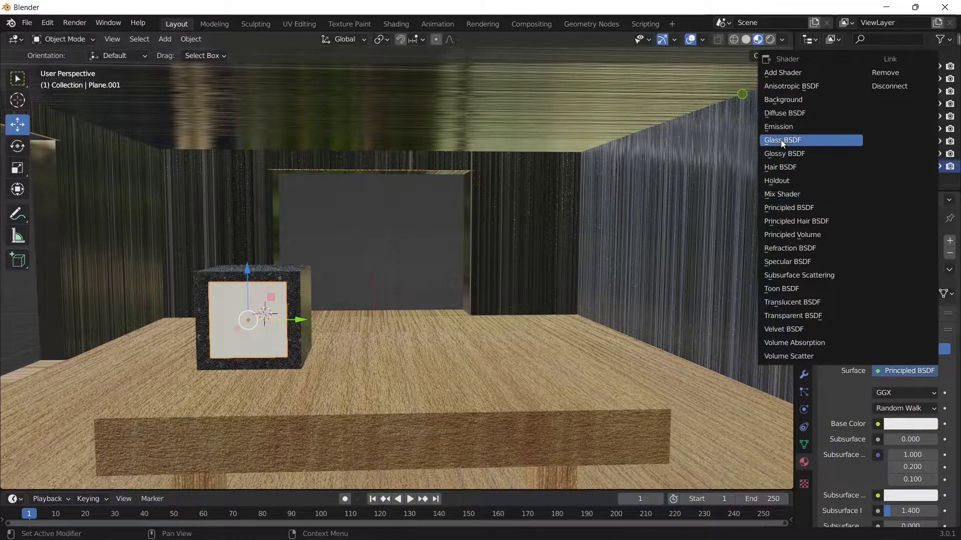
pyautogui.click(783, 155)
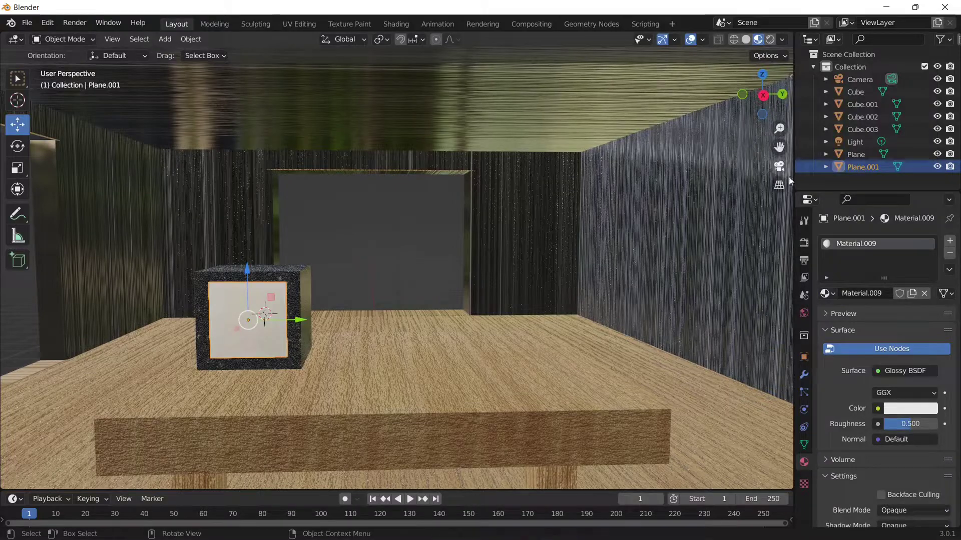
pyautogui.click(909, 409)
pyautogui.moveTo(927, 281); pyautogui.dragTo(927, 333)
pyautogui.moveTo(896, 425); pyautogui.dragTo(928, 424)
pyautogui.click(772, 43)
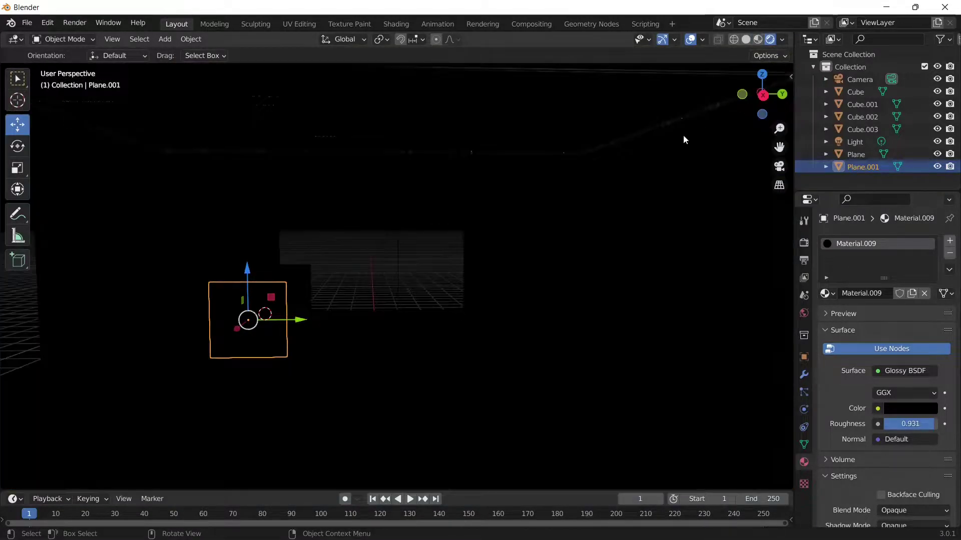
pyautogui.click(758, 40)
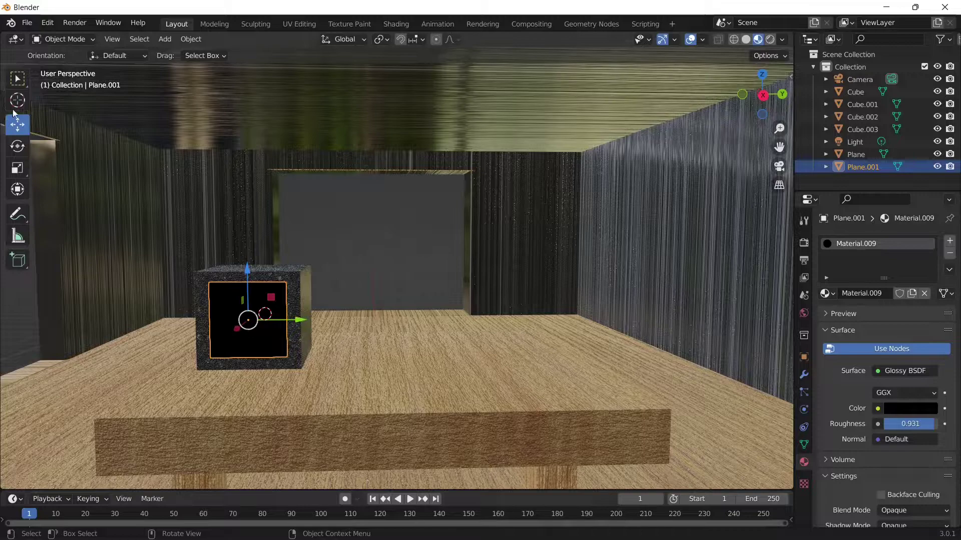
# Step: Place the 3D cursor at the screen's upper corner, add a UV sphere there and shade it smooth
pyautogui.click(17, 100)
pyautogui.click(17, 78)
pyautogui.click(165, 39)
pyautogui.click(164, 40)
pyautogui.click(164, 40)
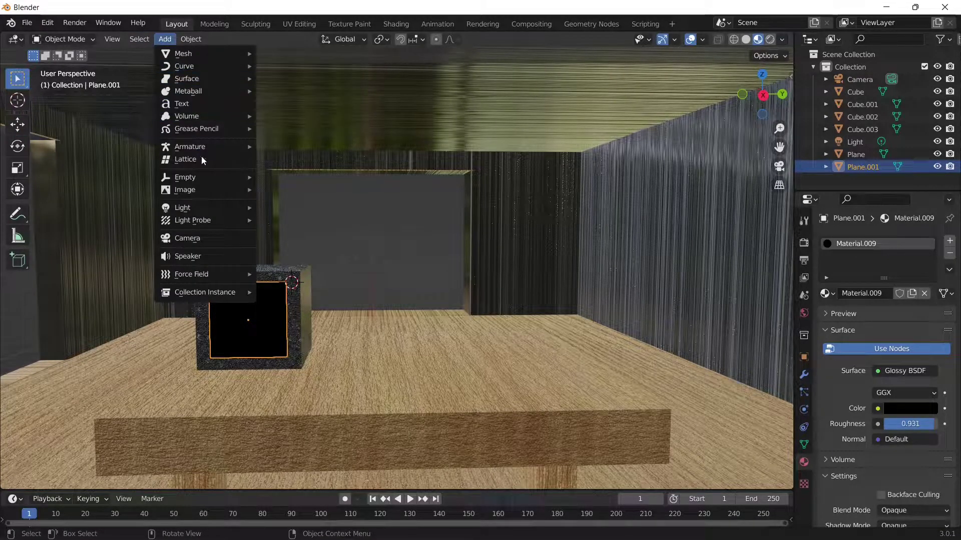
pyautogui.moveTo(190, 52)
pyautogui.click(300, 93)
pyautogui.rightClick(314, 268)
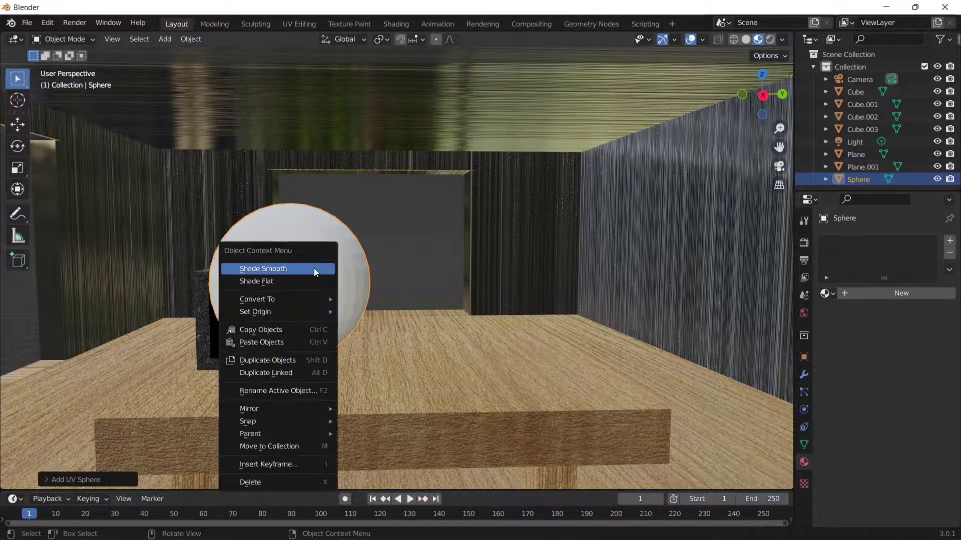
pyautogui.click(314, 268)
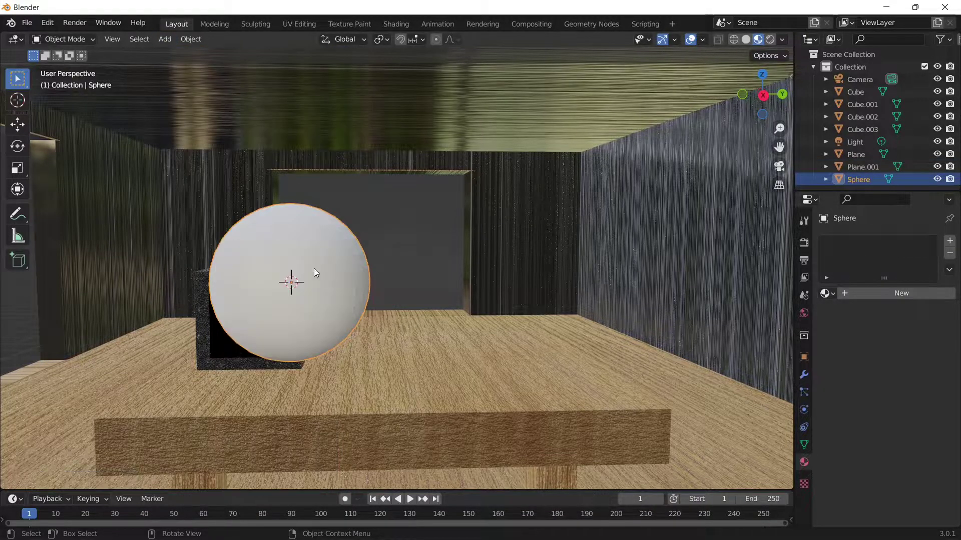
# Step: Give the sphere a new Emission material with a bright green color and a strength of 52.2
pyautogui.click(871, 295)
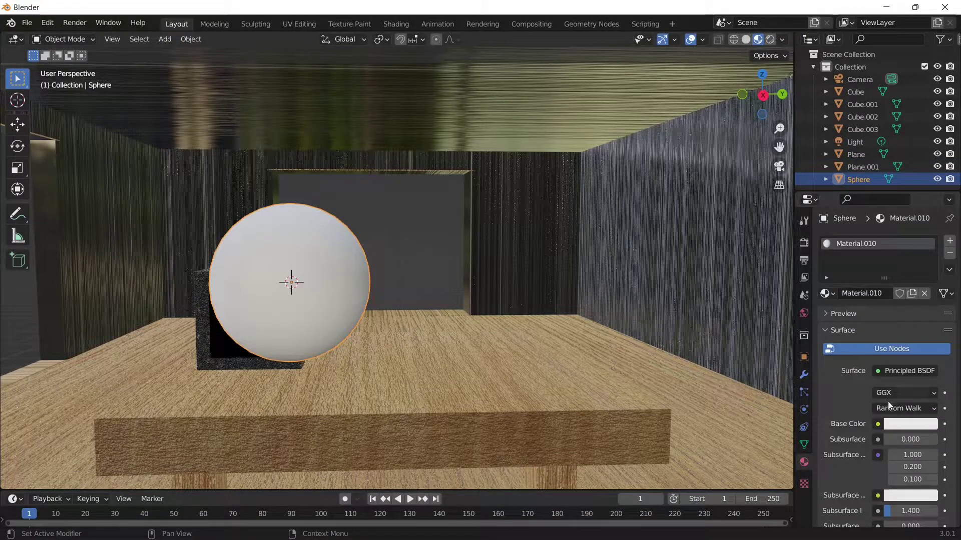
pyautogui.click(896, 371)
pyautogui.click(787, 129)
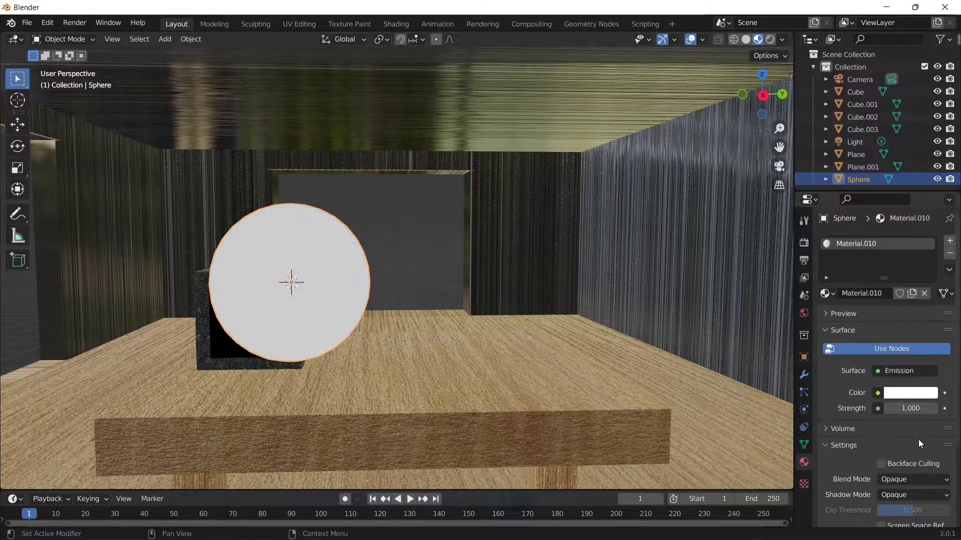
pyautogui.click(911, 393)
pyautogui.moveTo(873, 261); pyautogui.dragTo(829, 244)
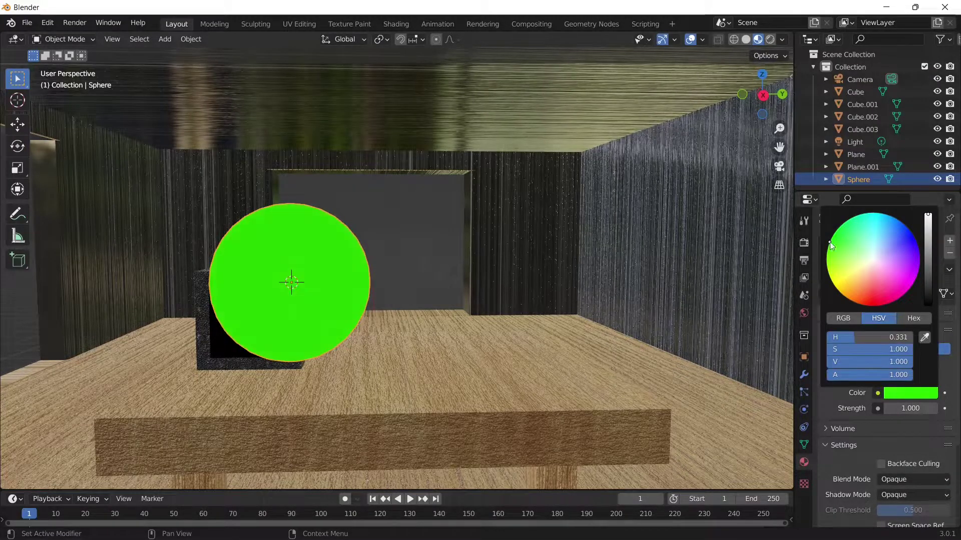
pyautogui.moveTo(910, 408); pyautogui.dragTo(936, 408)
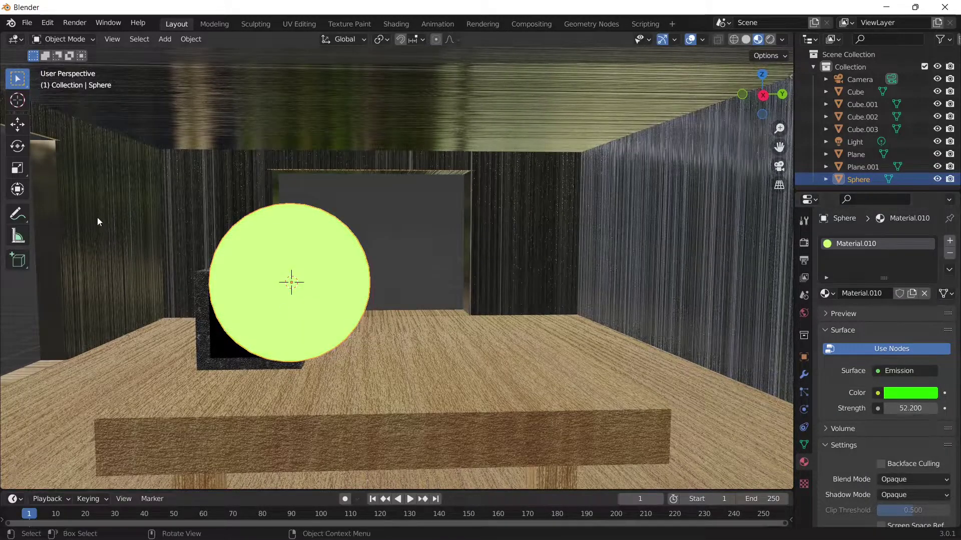
# Step: Scale the green sphere down along X, Y and Z to a tiny ball at the screen's upper corner
pyautogui.click(17, 168)
pyautogui.moveTo(761, 112); pyautogui.dragTo(668, 121)
pyautogui.moveTo(323, 260); pyautogui.dragTo(356, 260)
pyautogui.moveTo(371, 208); pyautogui.dragTo(370, 254)
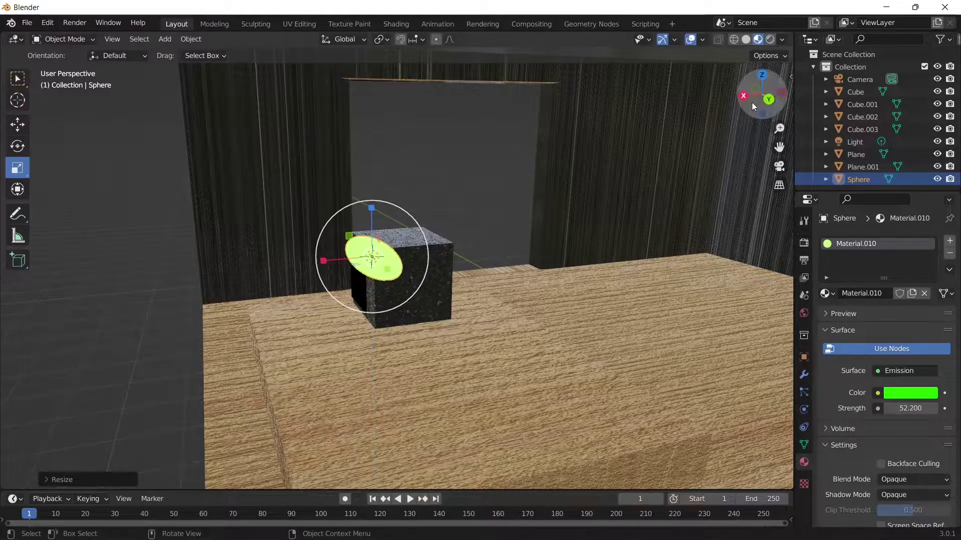
pyautogui.moveTo(743, 105); pyautogui.dragTo(657, 147)
pyautogui.click(331, 281)
pyautogui.click(335, 281)
pyautogui.moveTo(342, 279); pyautogui.dragTo(306, 280)
pyautogui.moveTo(753, 105); pyautogui.dragTo(694, 108)
pyautogui.moveTo(301, 270); pyautogui.dragTo(309, 268)
pyautogui.moveTo(337, 211); pyautogui.dragTo(338, 230)
pyautogui.moveTo(364, 265); pyautogui.dragTo(313, 265)
pyautogui.moveTo(742, 86); pyautogui.dragTo(809, 69)
pyautogui.moveTo(348, 289); pyautogui.dragTo(310, 284)
pyautogui.press('Tab')
pyautogui.press('Tab')
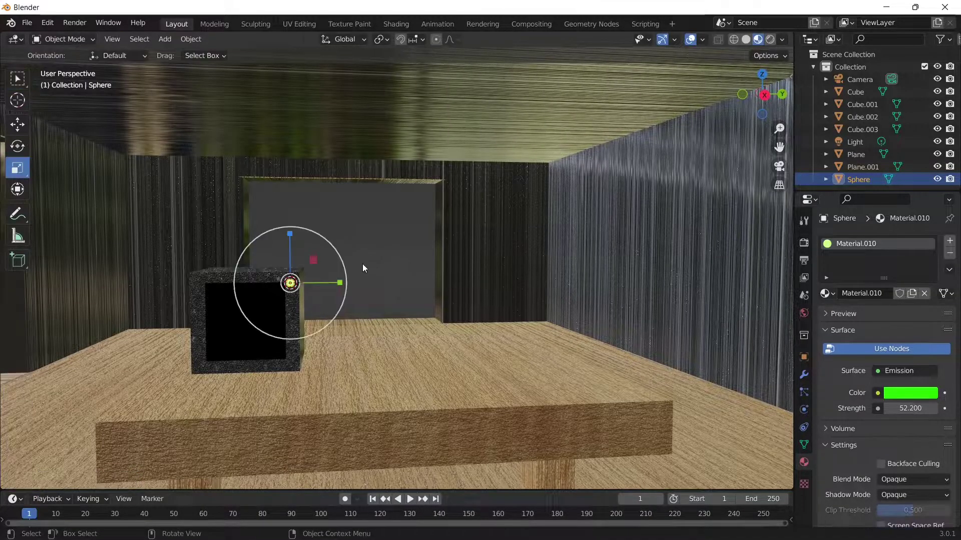
# Step: Move the tiny green sphere slightly up and along Y onto the block's frame at the screen's upper corner
pyautogui.scroll(5, 359, 269)
pyautogui.moveTo(779, 147); pyautogui.dragTo(901, 116)
pyautogui.click(325, 170)
pyautogui.click(17, 124)
pyautogui.click(371, 234)
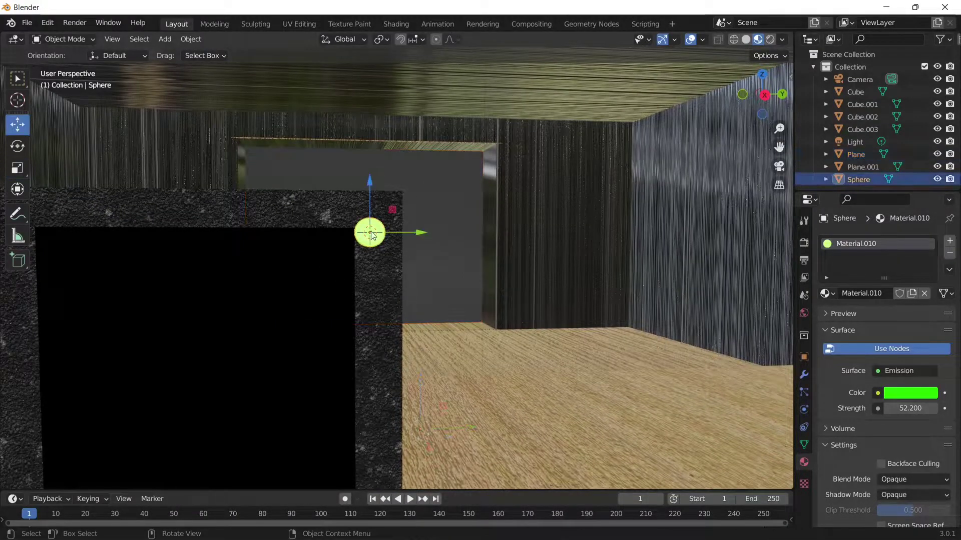
pyautogui.moveTo(371, 191); pyautogui.dragTo(371, 173)
pyautogui.moveTo(409, 214); pyautogui.dragTo(415, 214)
pyautogui.click(435, 191)
pyautogui.scroll(-8, 491, 252)
pyautogui.moveTo(760, 99)
pyautogui.mouseDown()
pyautogui.moveTo(736, 119)
pyautogui.moveTo(630, 107)
pyautogui.moveTo(561, 115)
pyautogui.moveTo(740, 108)
pyautogui.mouseUp()
# Step: Switch to Rendered shading and lower the point light along Z from above the roof into the room
pyautogui.click(770, 39)
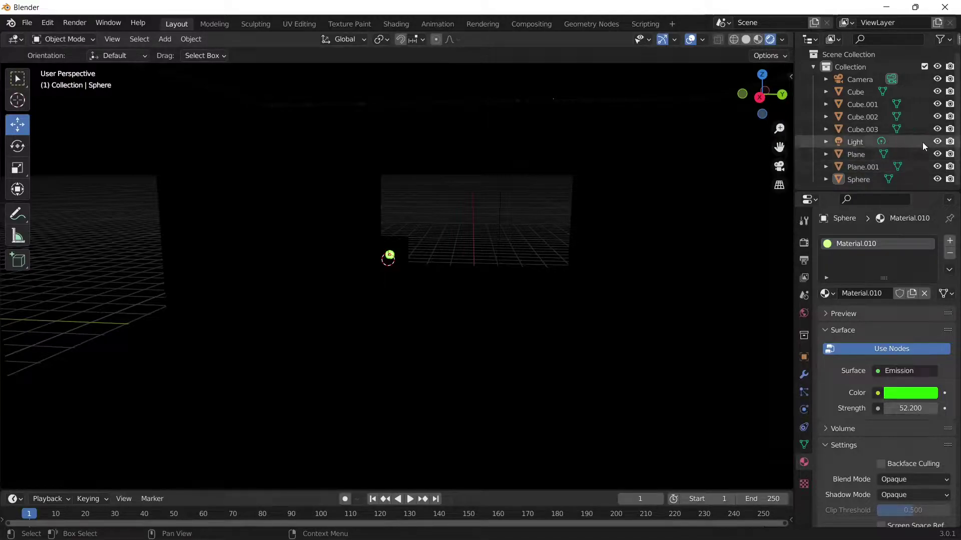
pyautogui.scroll(-6, 595, 184)
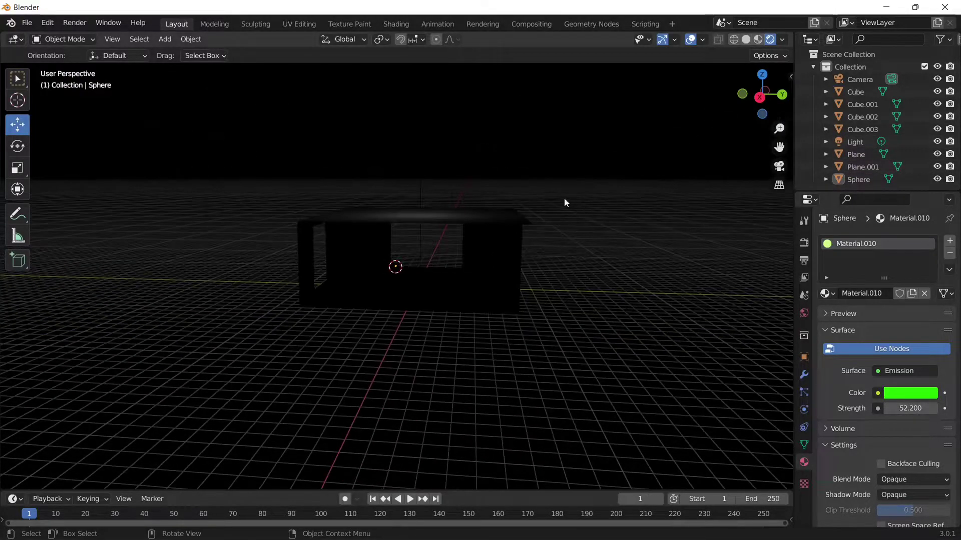
pyautogui.click(421, 164)
pyautogui.moveTo(422, 123); pyautogui.dragTo(425, 188)
pyautogui.scroll(8, 436, 257)
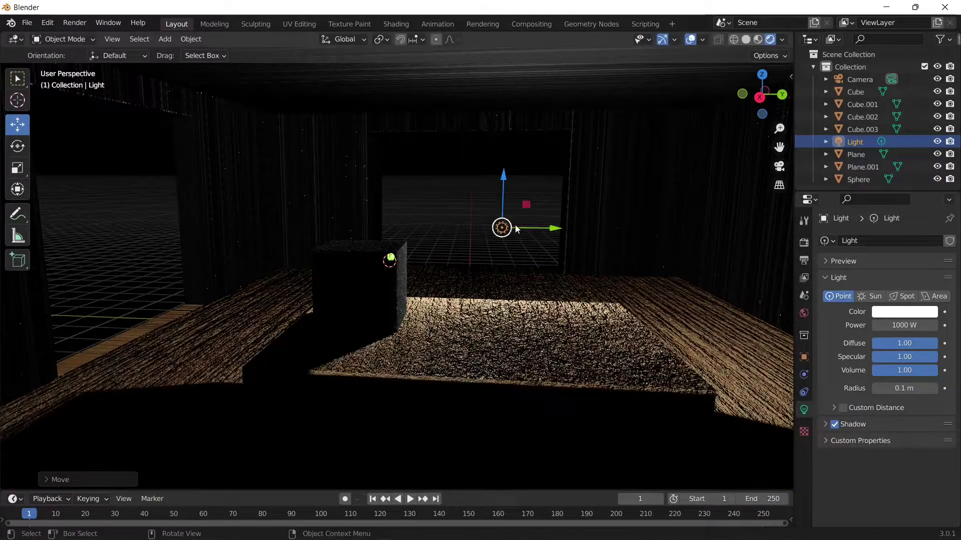
# Step: Move the point light along Y and raise it along Z to just below the ceiling
pyautogui.press('y')
pyautogui.click(550, 273)
pyautogui.press('g')
pyautogui.press('z')
pyautogui.click(550, 85)
pyautogui.moveTo(545, 78); pyautogui.dragTo(545, 68)
# Step: Duplicate the ceiling light and move the copy down to the tabletop corner beside the granite block
pyautogui.hotkey('ctrl', 'c')
pyautogui.hotkey('ctrl', 'v')
pyautogui.moveTo(583, 98); pyautogui.dragTo(302, 349)
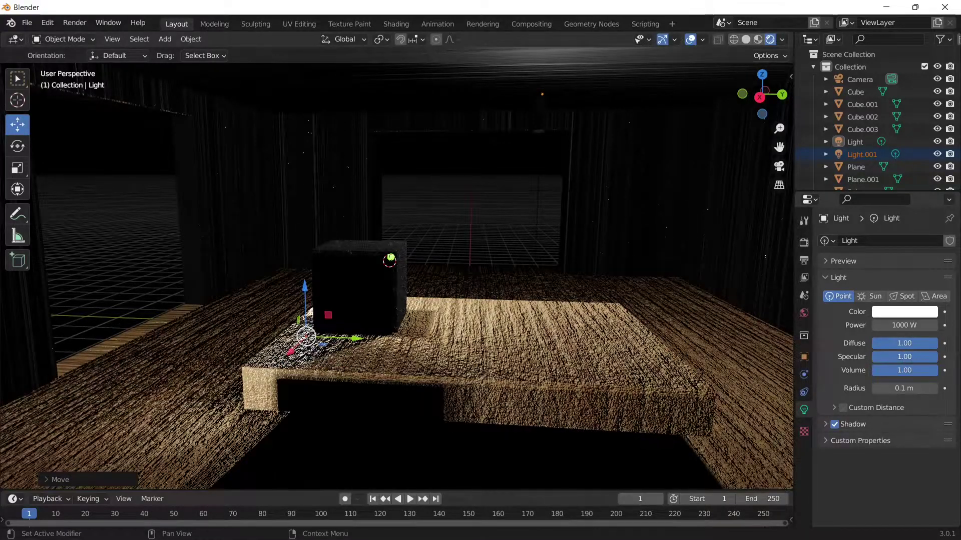
# Step: Turn off shadows for the original light, then raise the copied light and move it along Y past the table's edge
pyautogui.click(834, 424)
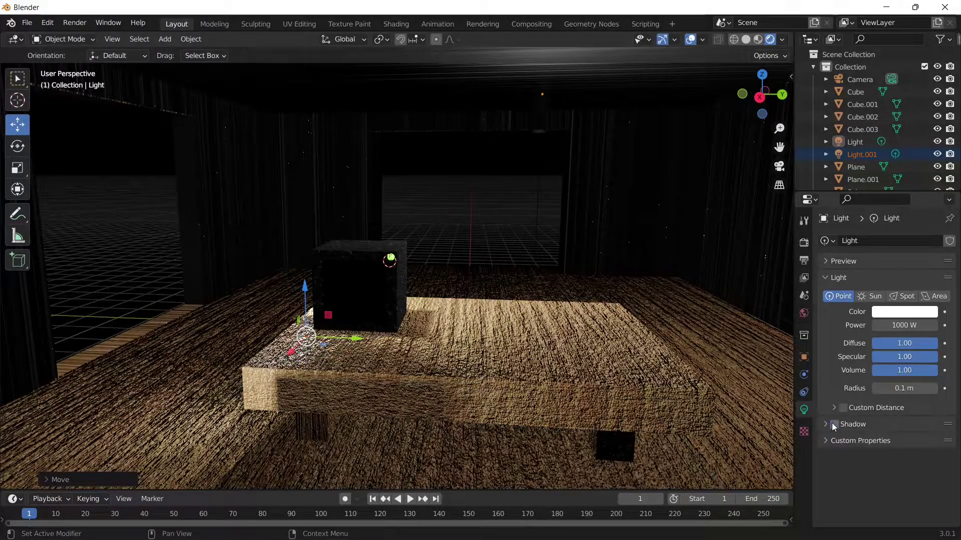
pyautogui.moveTo(762, 94); pyautogui.dragTo(731, 95)
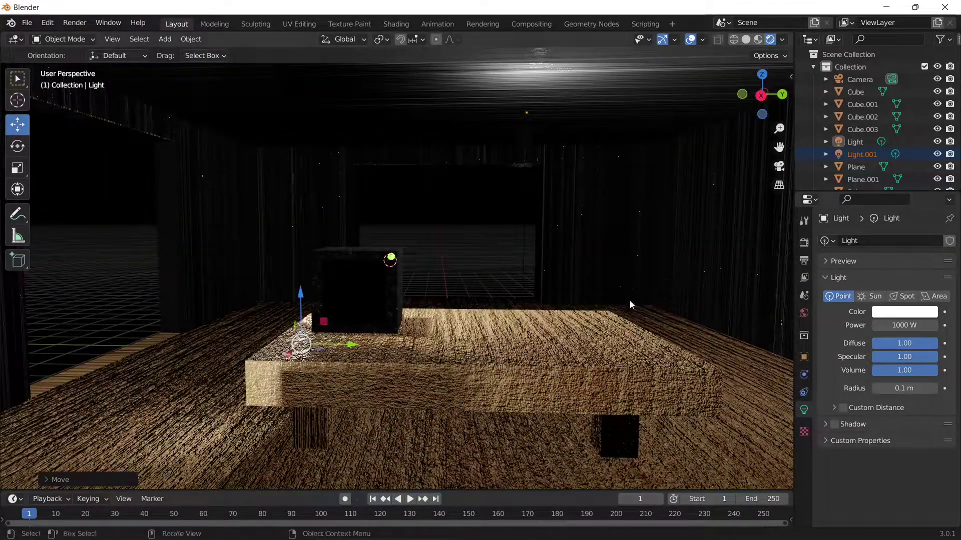
pyautogui.moveTo(301, 296); pyautogui.dragTo(302, 266)
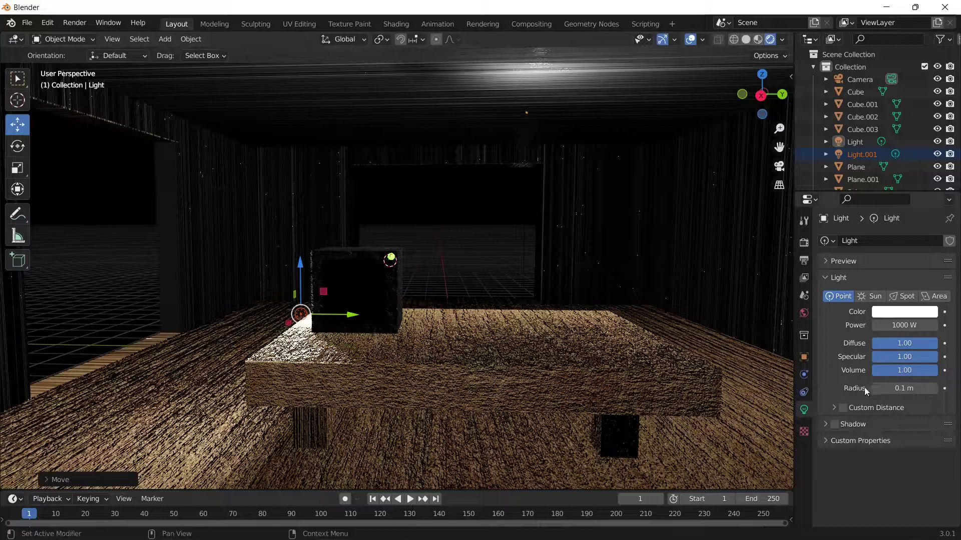
pyautogui.click(835, 425)
pyautogui.moveTo(350, 315); pyautogui.dragTo(307, 315)
pyautogui.click(842, 426)
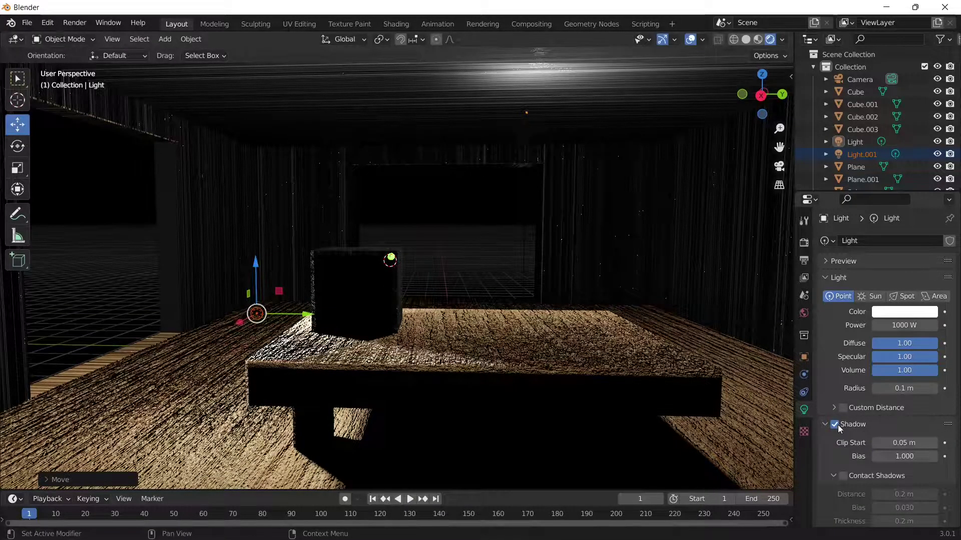
pyautogui.click(834, 424)
pyautogui.click(826, 425)
# Step: Move the copied light along Y over the middle of the tabletop, raise it and set its power to 10 W
pyautogui.click(252, 329)
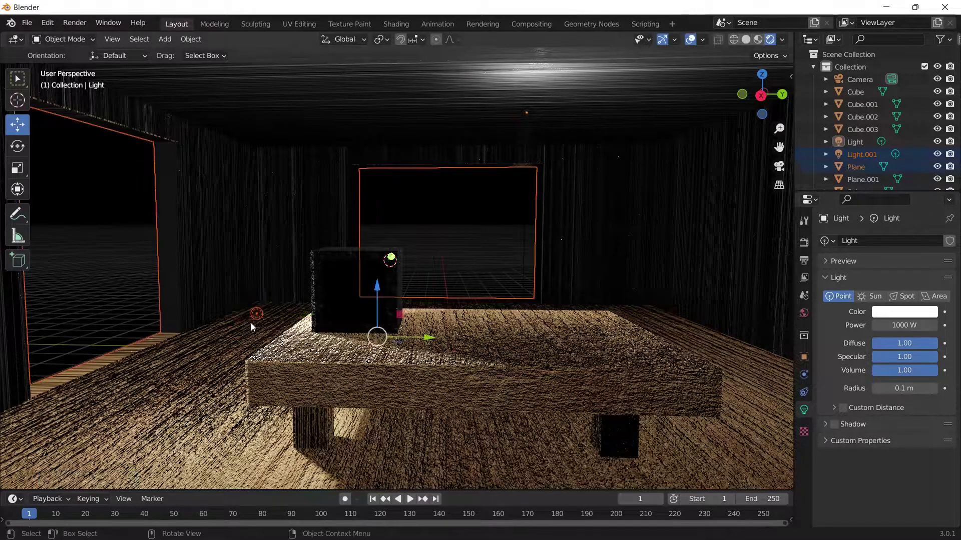
pyautogui.click(255, 315)
pyautogui.moveTo(278, 315); pyautogui.dragTo(472, 327)
pyautogui.moveTo(454, 282); pyautogui.dragTo(455, 251)
pyautogui.moveTo(921, 325); pyautogui.dragTo(896, 325)
pyautogui.click(903, 324)
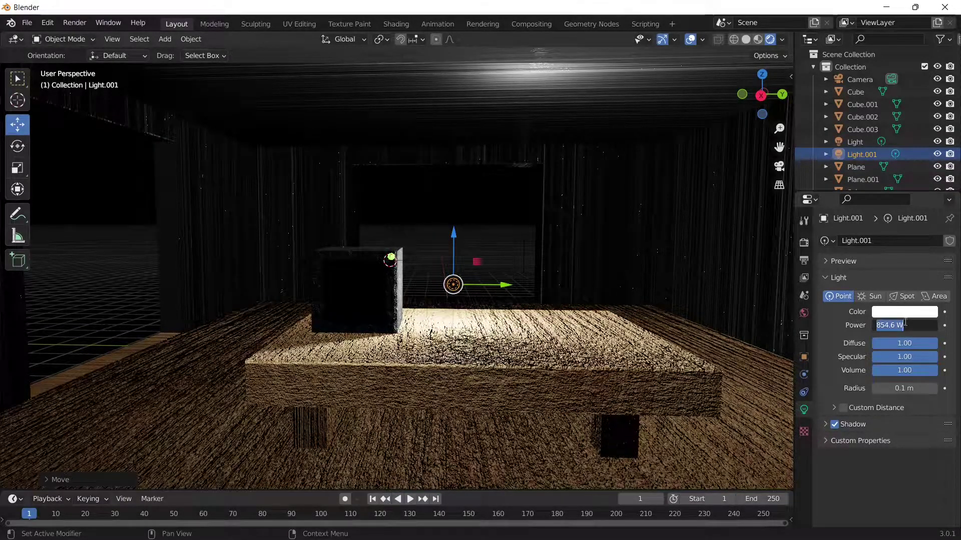
pyautogui.write('10')
pyautogui.press('Return')
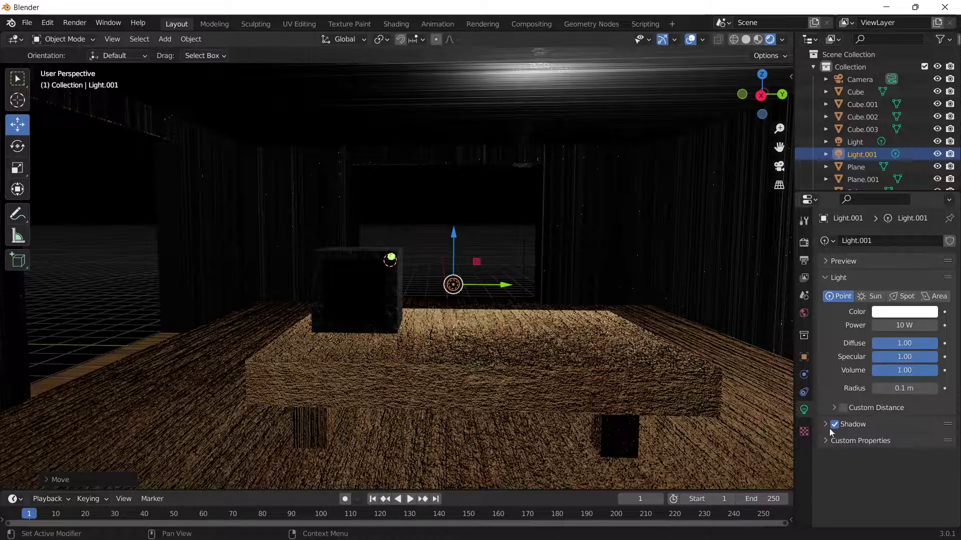
# Step: Reposition the 10 W light along Y and Z toward the doorway side of the room, beyond the granite block
pyautogui.press('g')
pyautogui.click(457, 280)
pyautogui.moveTo(426, 250); pyautogui.dragTo(413, 199)
pyautogui.moveTo(452, 235); pyautogui.dragTo(376, 234)
pyautogui.moveTo(348, 194); pyautogui.dragTo(349, 148)
pyautogui.moveTo(395, 193); pyautogui.dragTo(263, 195)
pyautogui.moveTo(262, 160); pyautogui.dragTo(266, 231)
pyautogui.hotkey('ctrl', 'c')
pyautogui.hotkey('ctrl', 'v')
pyautogui.moveTo(571, 142); pyautogui.dragTo(595, 177, button='middle')
pyautogui.moveTo(335, 228); pyautogui.dragTo(667, 185)
pyautogui.moveTo(904, 325); pyautogui.dragTo(929, 325)
pyautogui.press('Delete')
# Step: Move the shadowless ceiling light along Y toward the middle of the room and deselect it
pyautogui.moveTo(766, 95); pyautogui.dragTo(568, 127)
pyautogui.moveTo(751, 100); pyautogui.dragTo(538, 129)
pyautogui.click(555, 131)
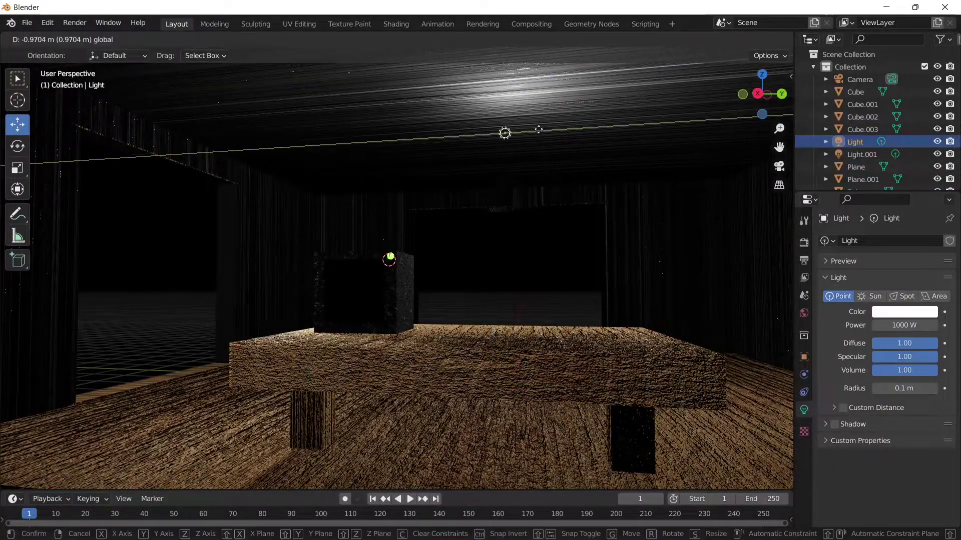
pyautogui.moveTo(720, 97); pyautogui.dragTo(736, 100)
pyautogui.moveTo(751, 97); pyautogui.dragTo(772, 99)
pyautogui.click(500, 195)
# Step: Frame the tabletop and granite block in the viewport, hide the overlays and render a viewport image
pyautogui.moveTo(779, 148); pyautogui.dragTo(721, 144)
pyautogui.scroll(3, 715, 231)
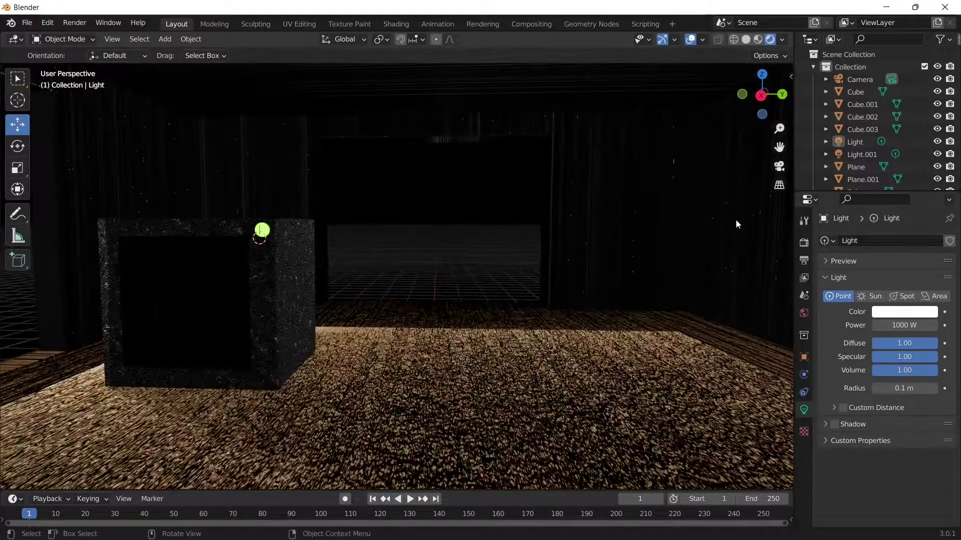
pyautogui.moveTo(761, 97); pyautogui.dragTo(761, 94)
pyautogui.moveTo(771, 131); pyautogui.dragTo(775, 174)
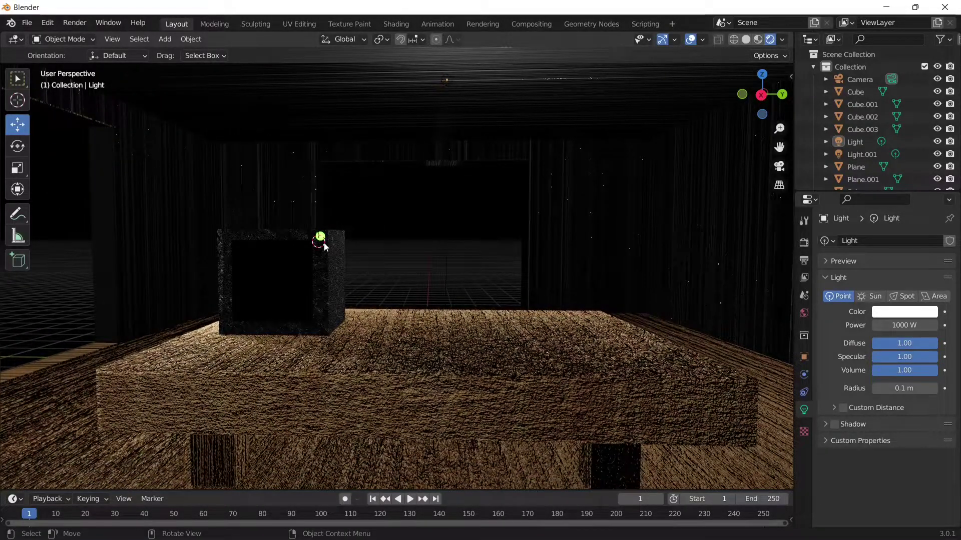
pyautogui.click(691, 40)
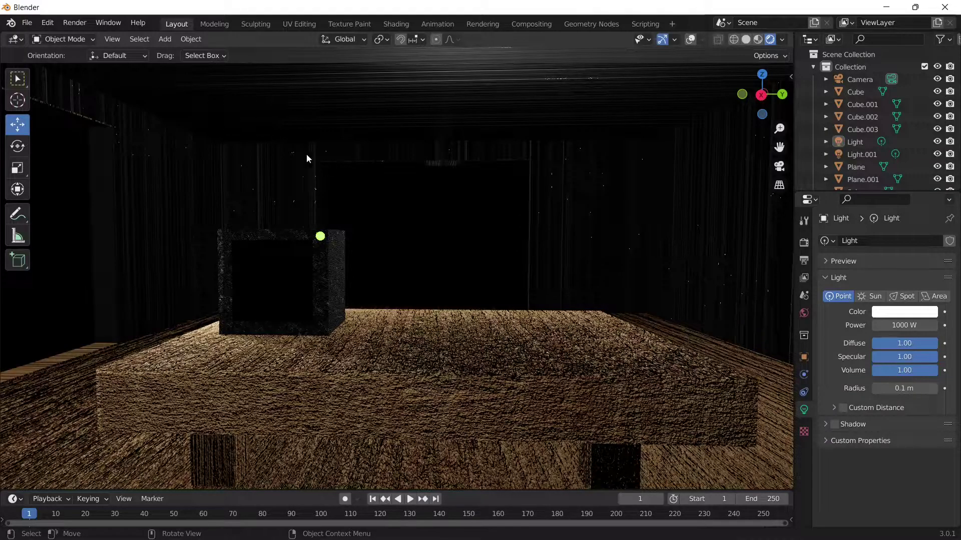
pyautogui.click(112, 39)
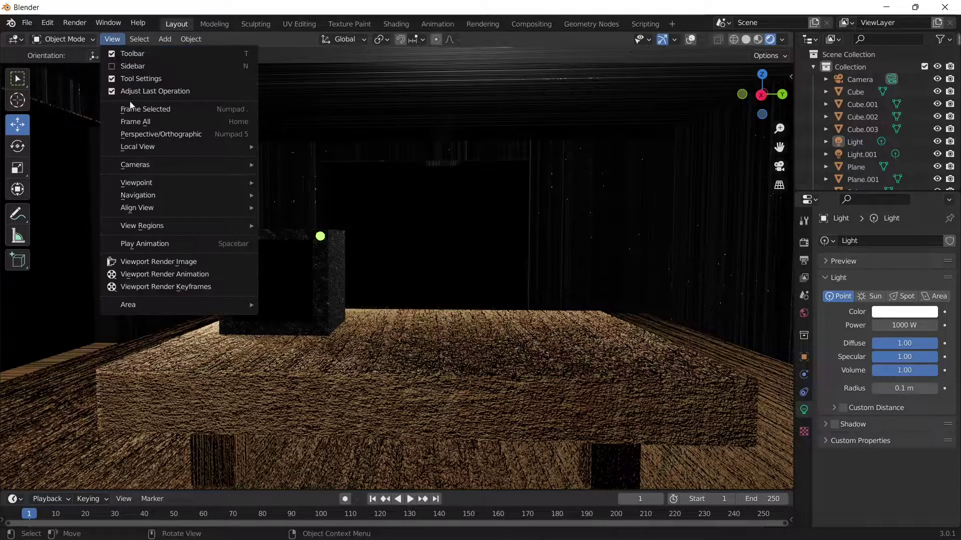
pyautogui.click(161, 261)
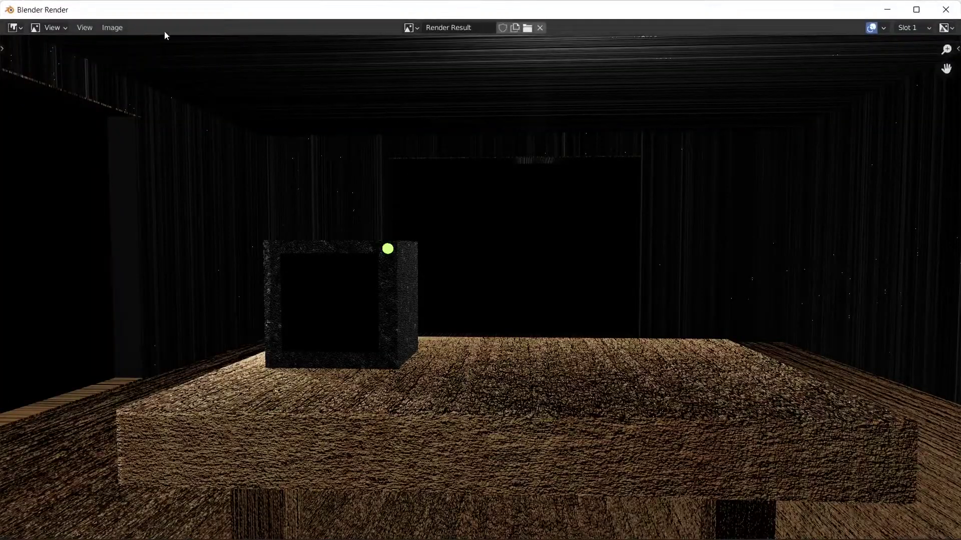
# Step: Save the render result as an image file
pyautogui.click(113, 27)
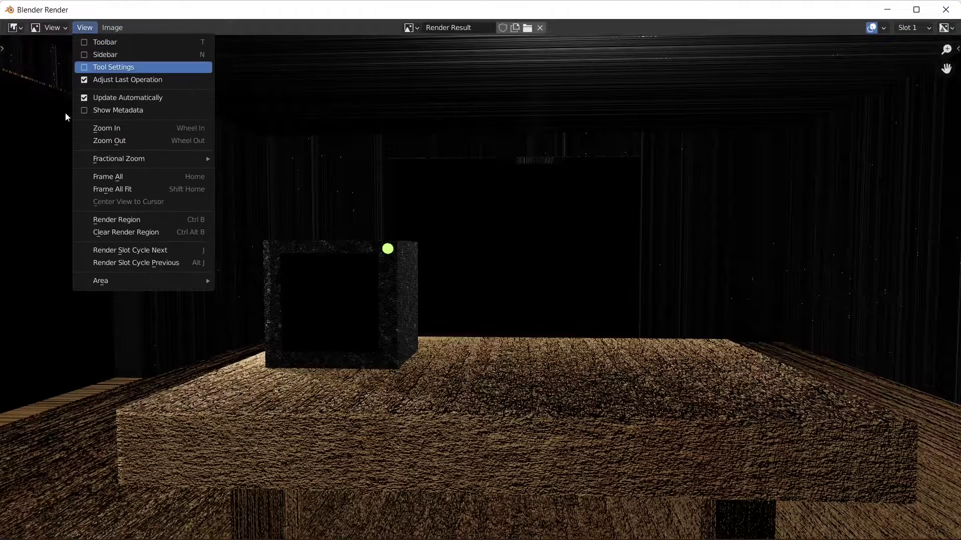
pyautogui.click(112, 27)
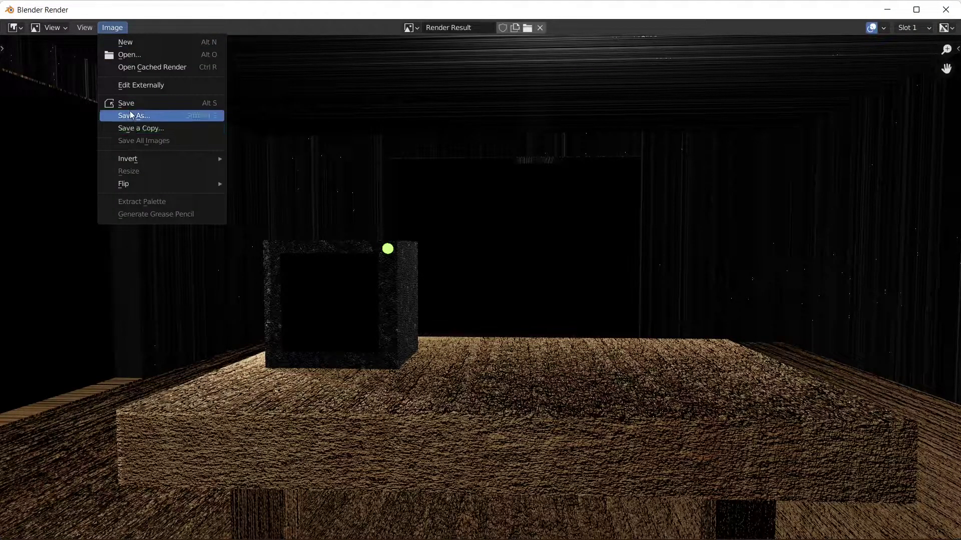